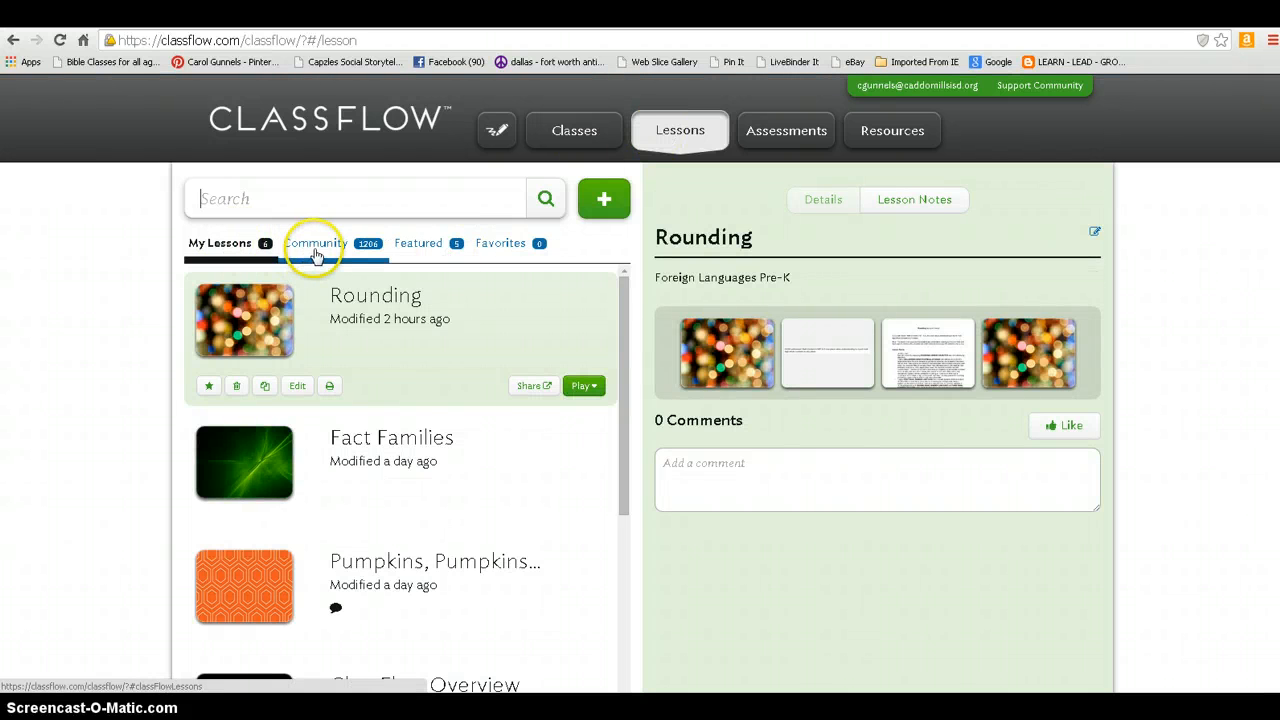
# Step: Add the community lesson "Counting On" to the personal lesson collection
pyautogui.click(317, 256)
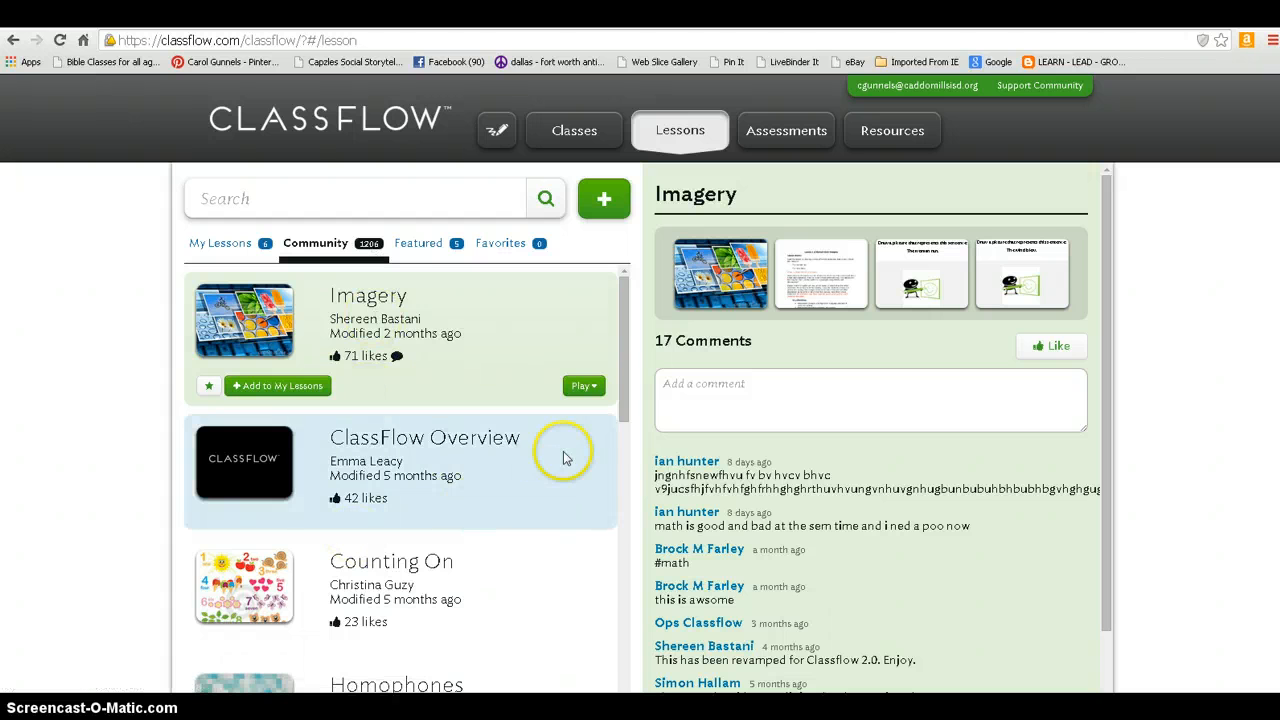
pyautogui.moveTo(623, 366); pyautogui.dragTo(625, 435)
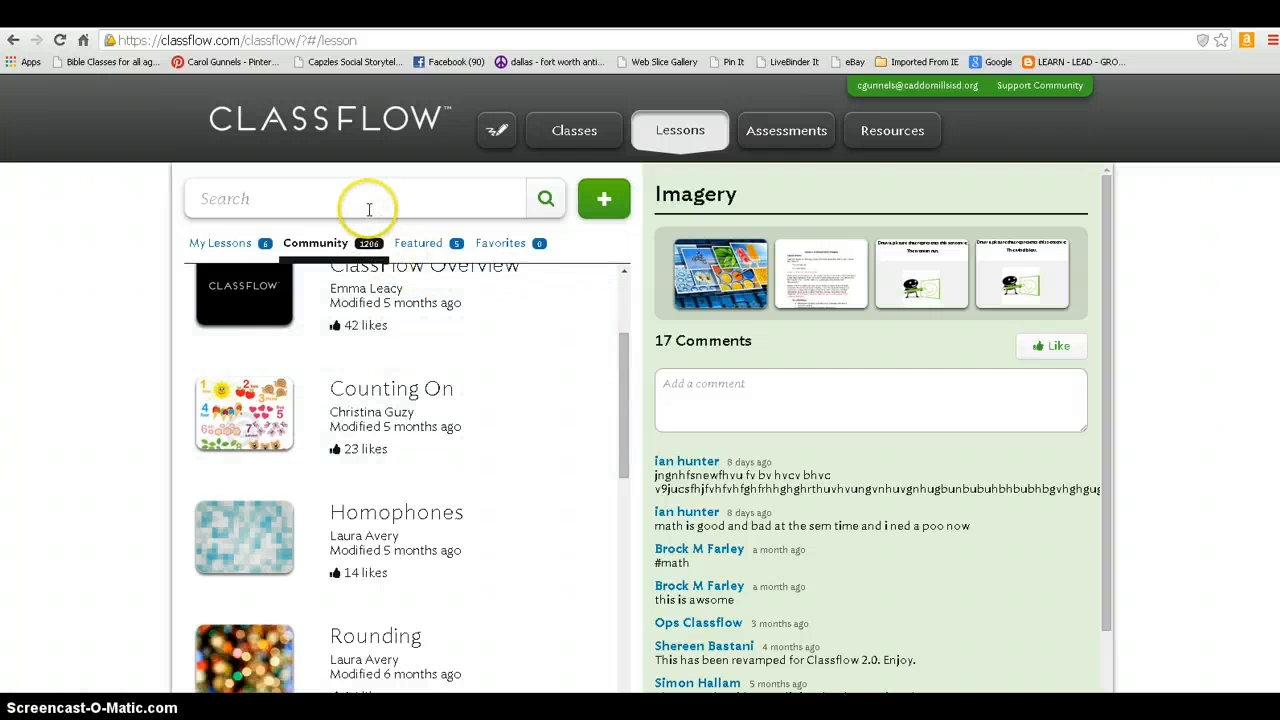
pyautogui.click(401, 390)
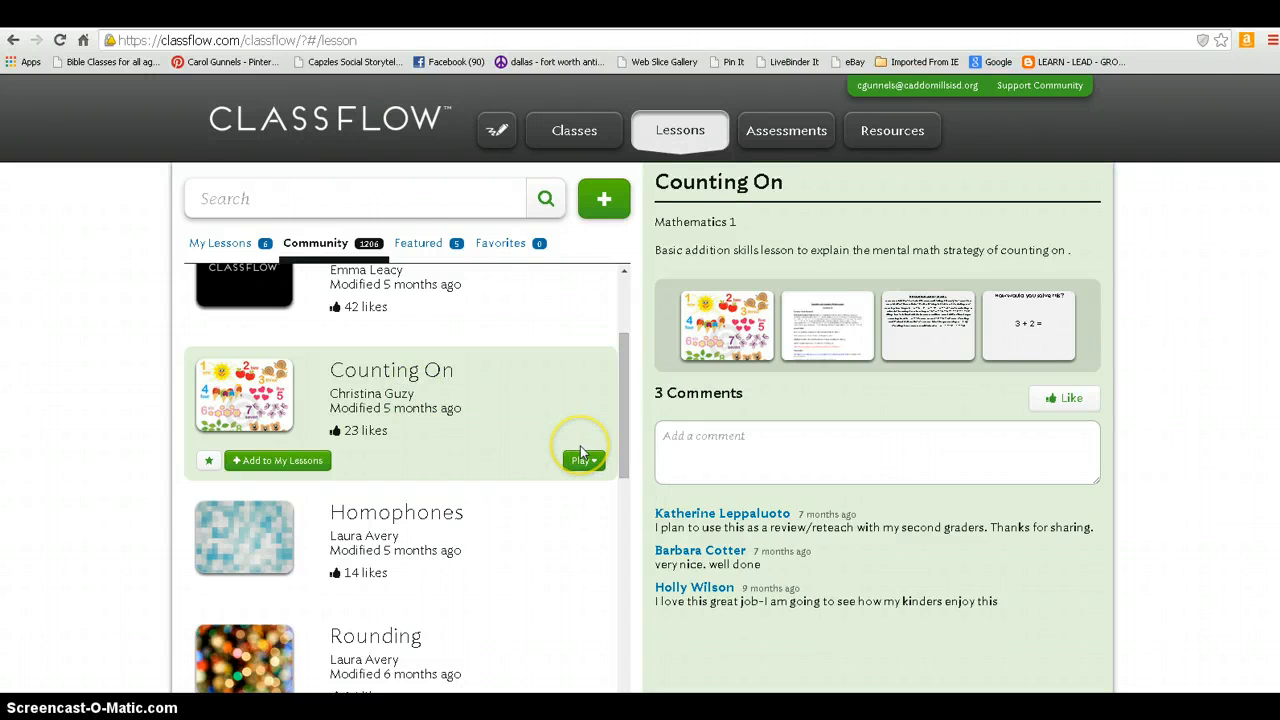
pyautogui.click(289, 464)
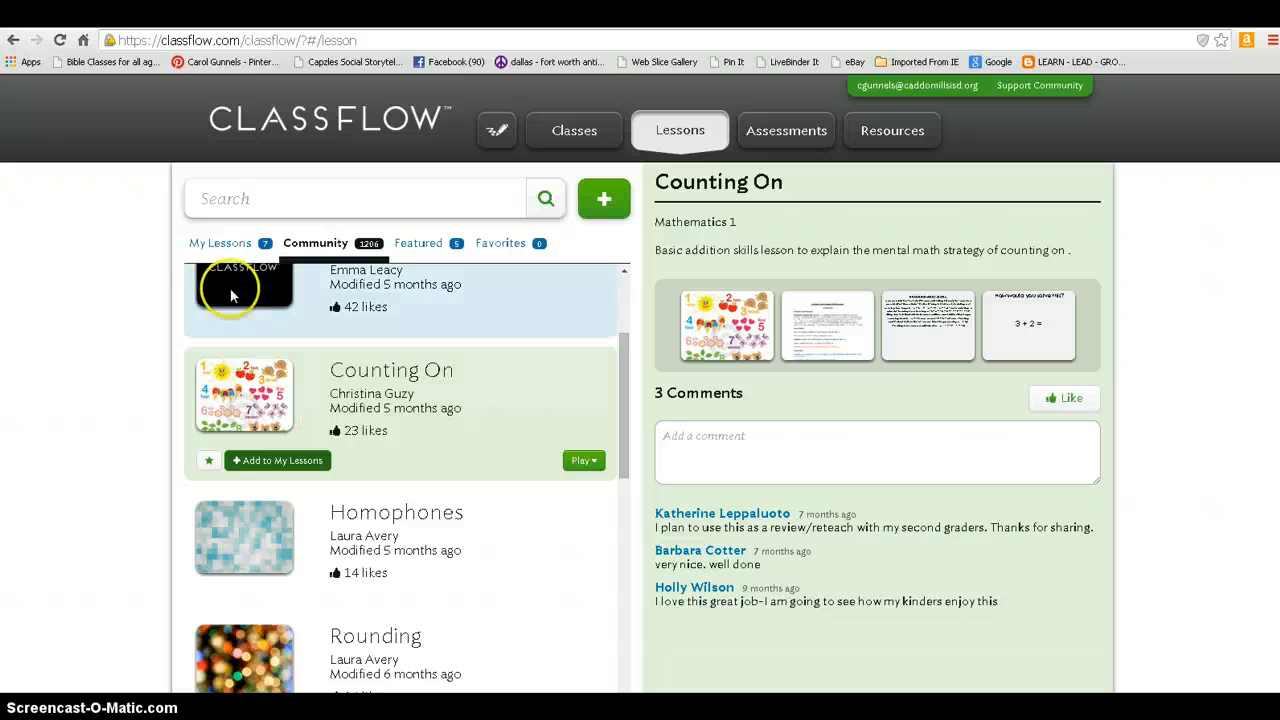
# Step: Retitle the copied lesson in My Lessons as "Counting On" and save its details
pyautogui.click(224, 245)
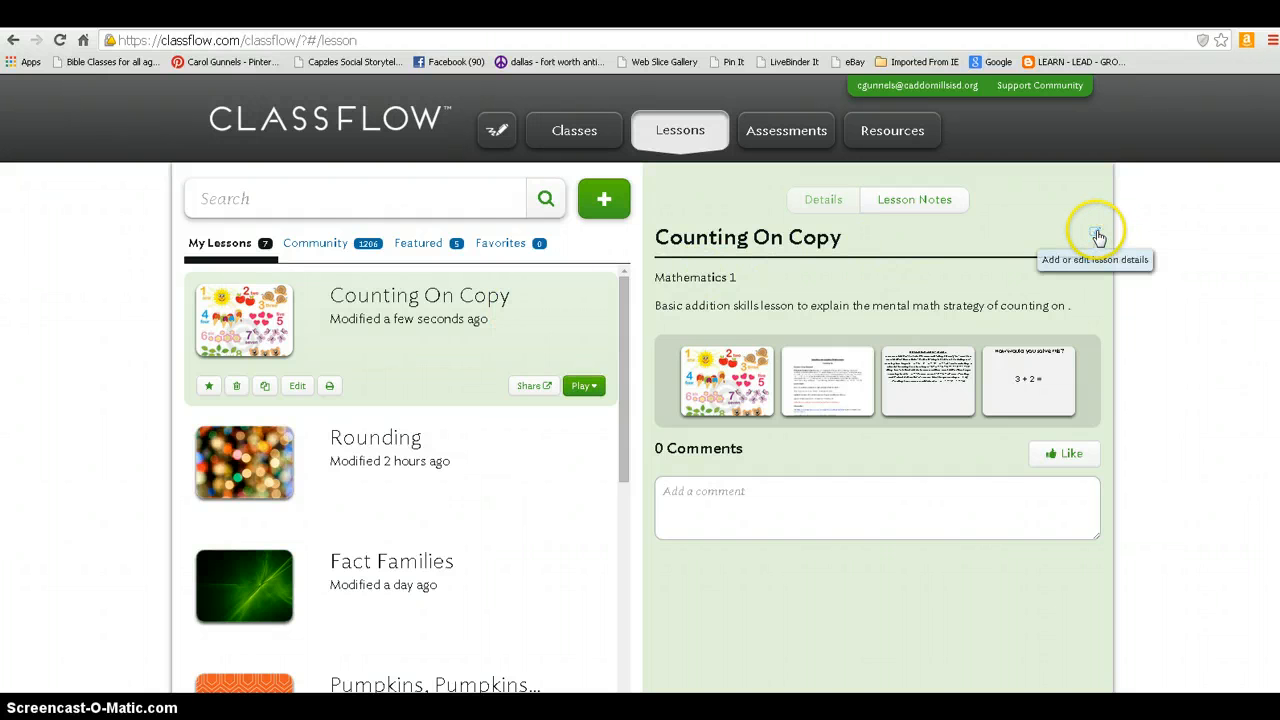
pyautogui.click(1099, 232)
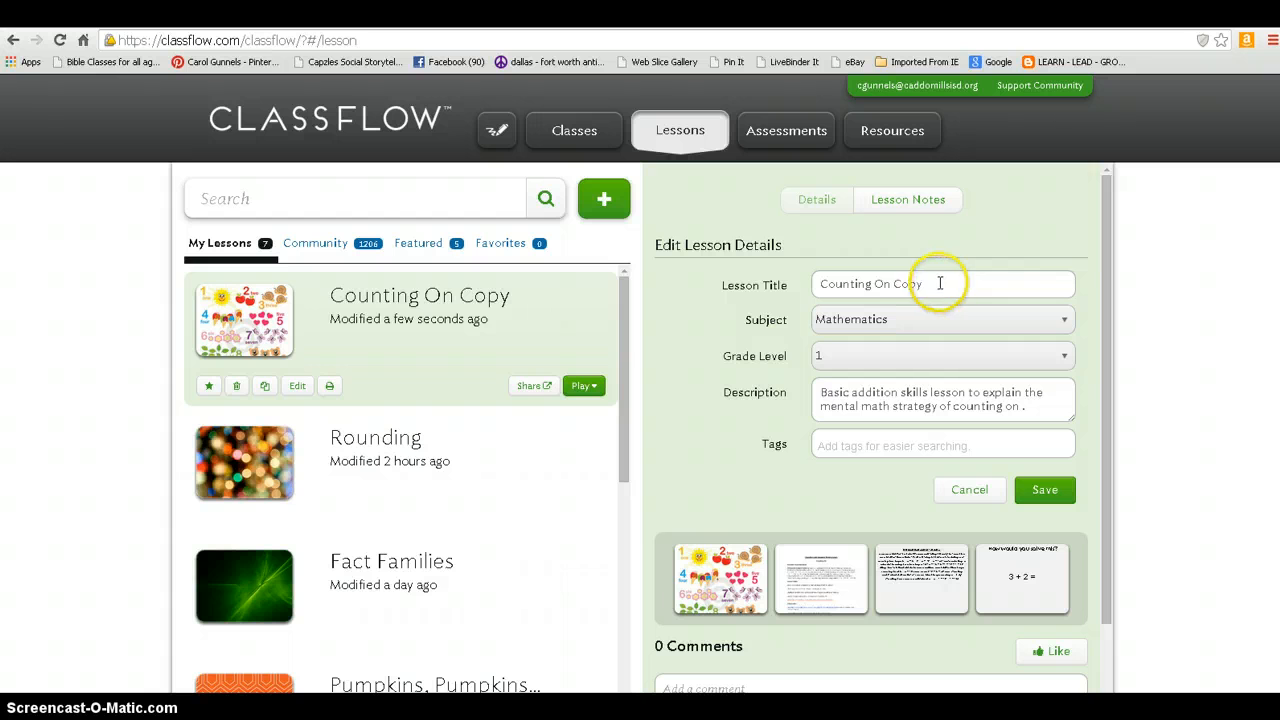
pyautogui.moveTo(941, 285); pyautogui.dragTo(897, 284)
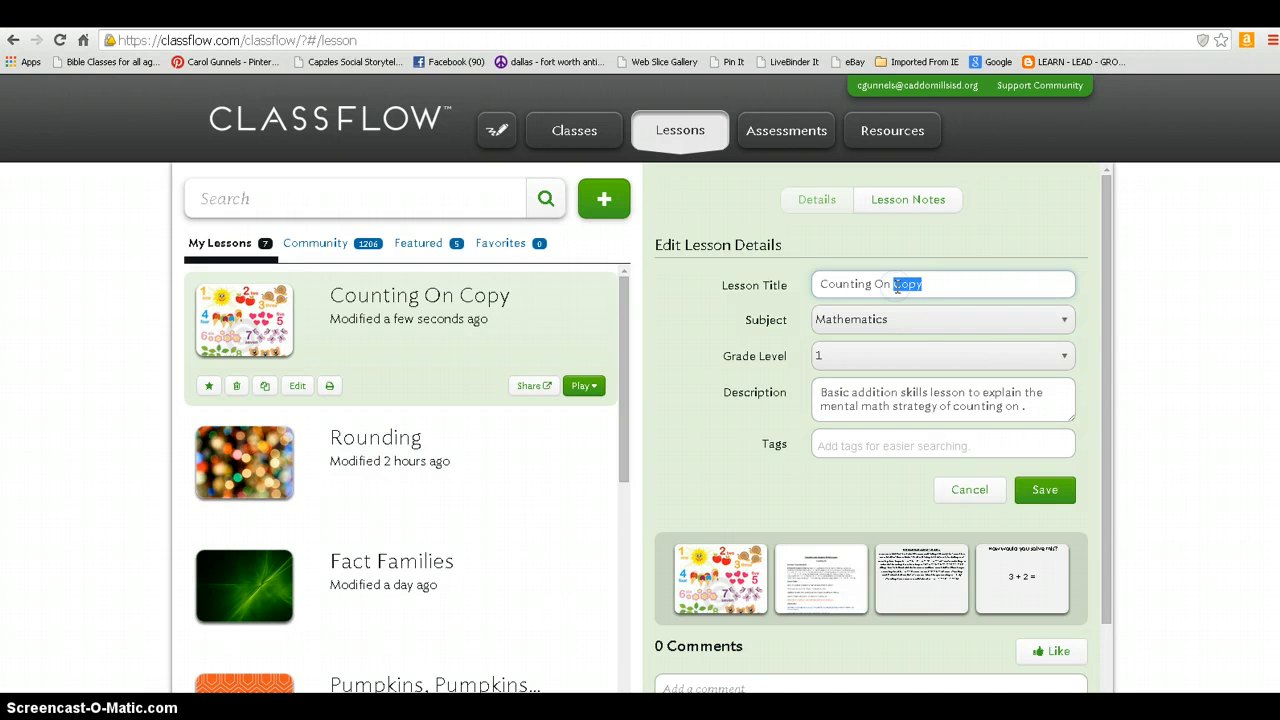
pyautogui.press('BackSpace')
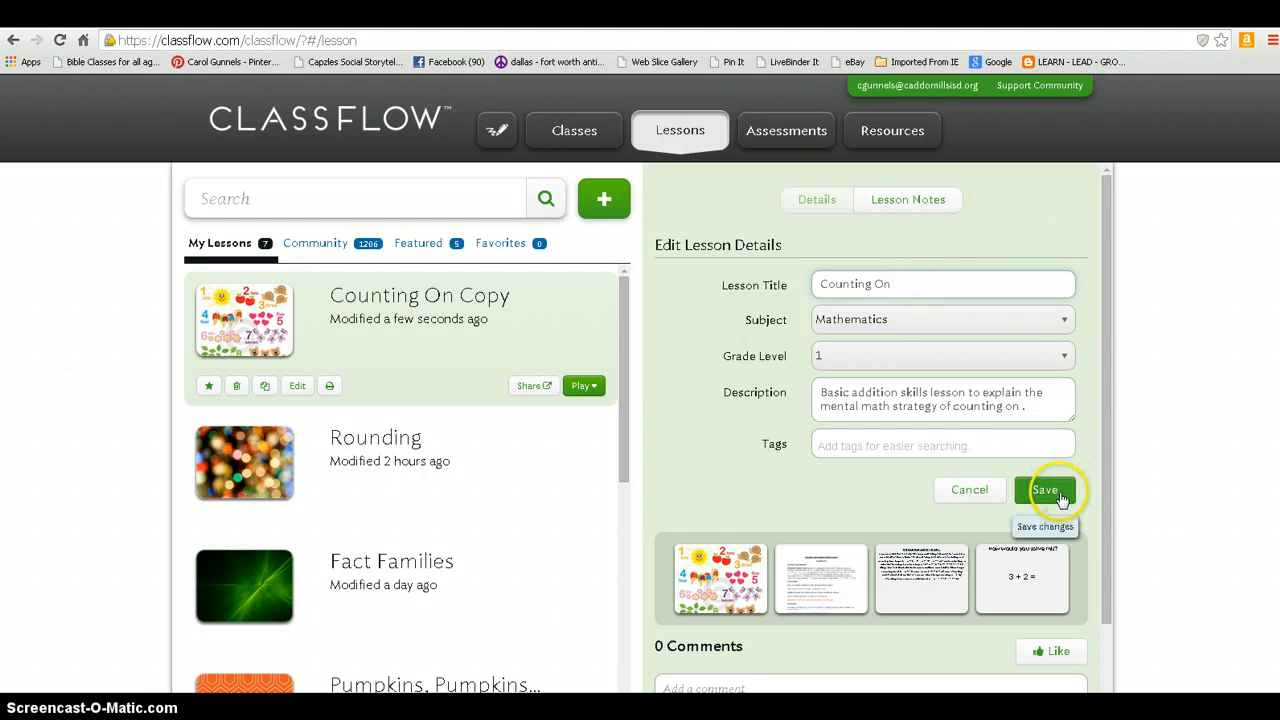
pyautogui.click(1060, 494)
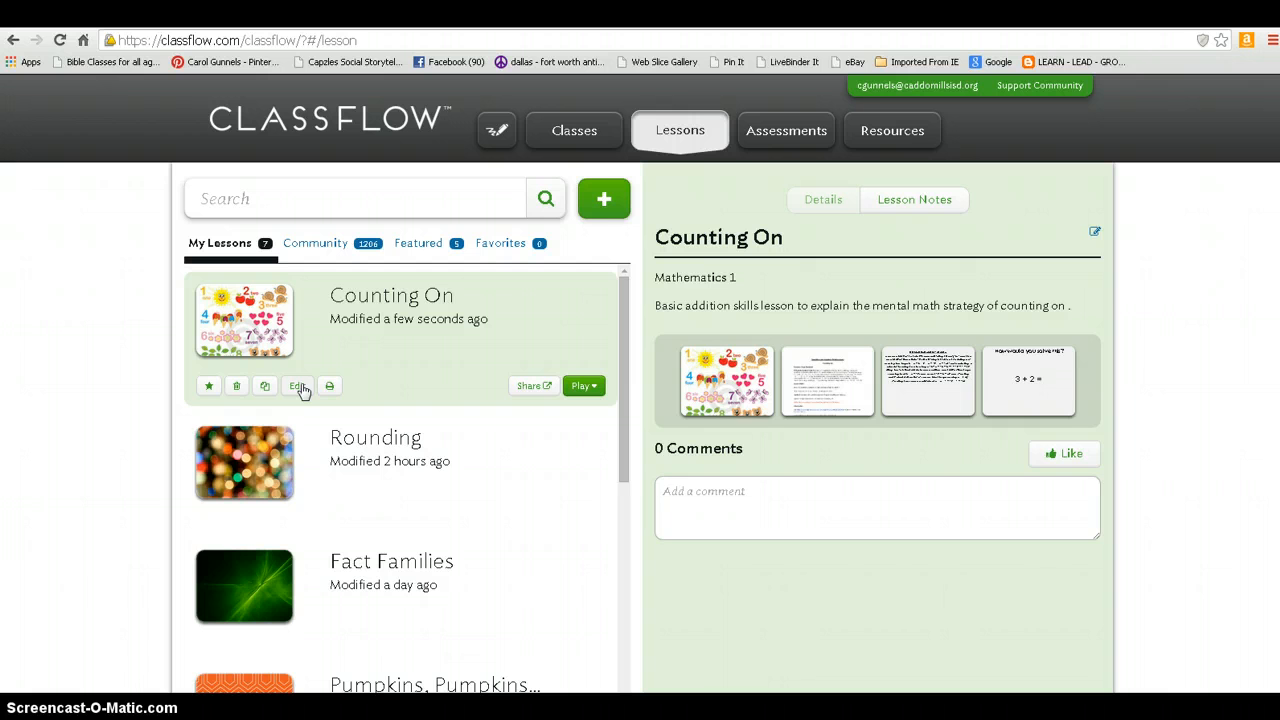
# Step: Create a new blank lesson from the lessons page
pyautogui.click(318, 246)
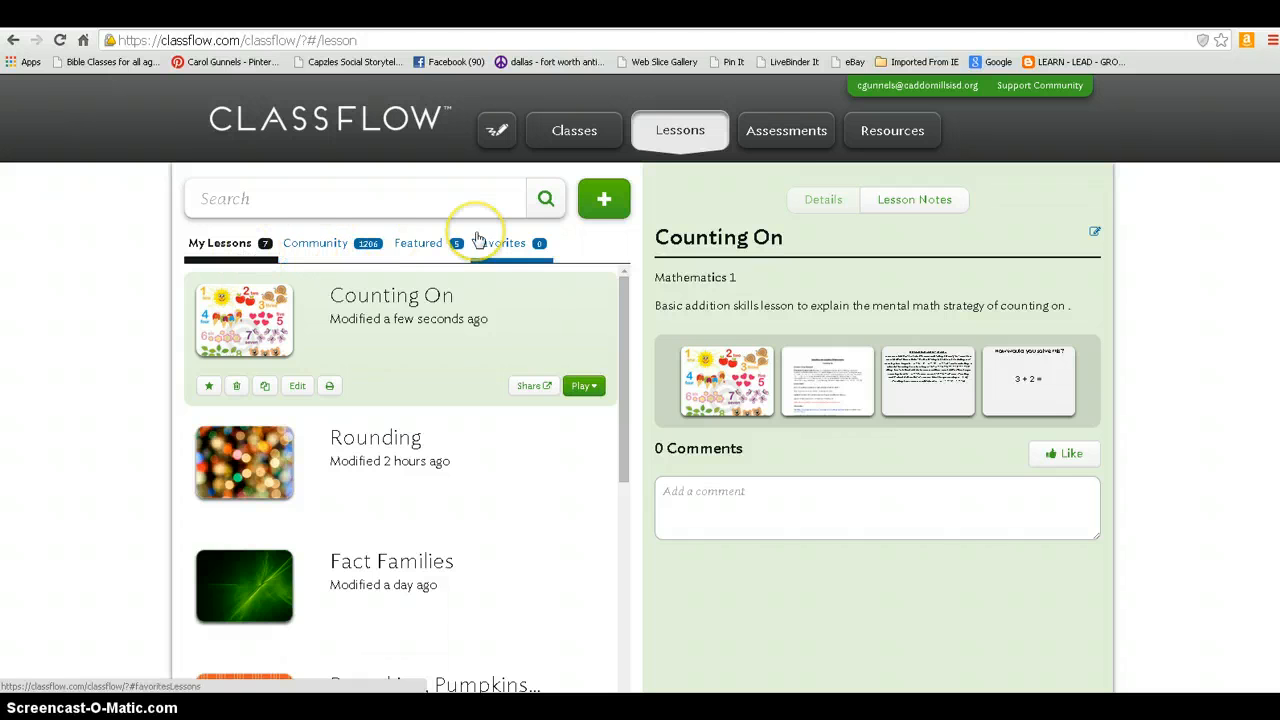
pyautogui.click(605, 197)
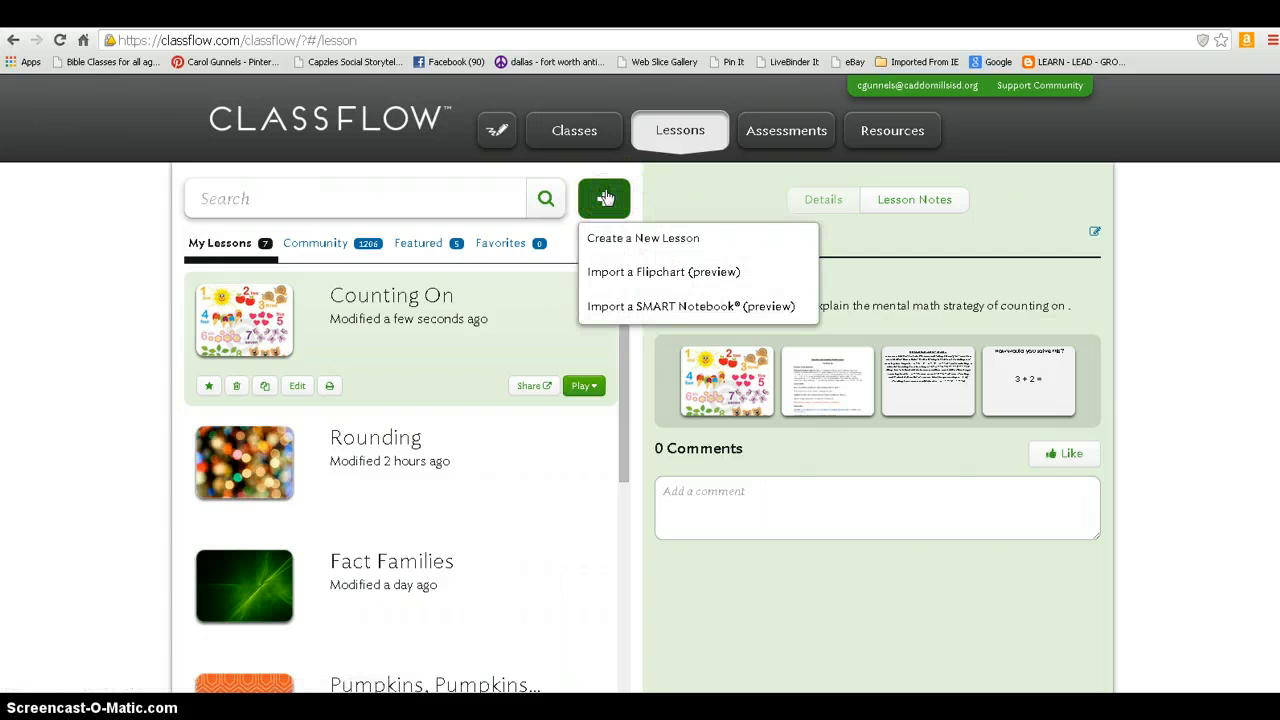
pyautogui.click(617, 205)
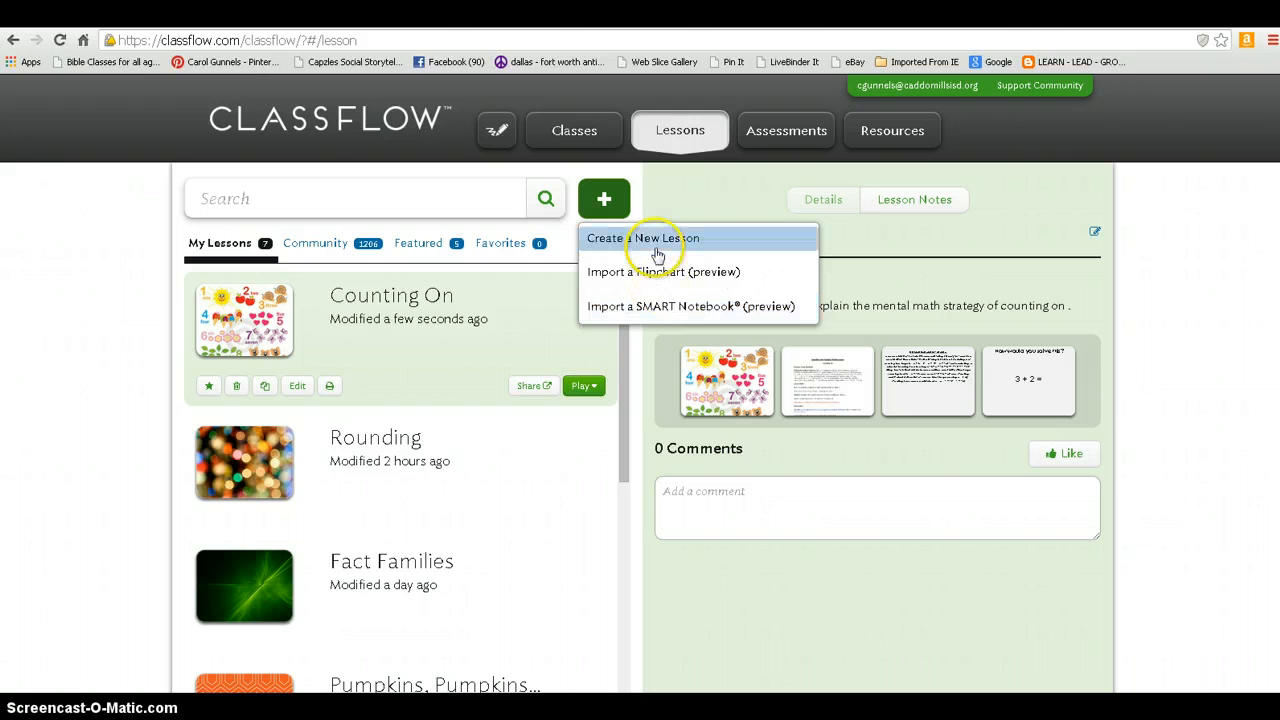
pyautogui.click(656, 243)
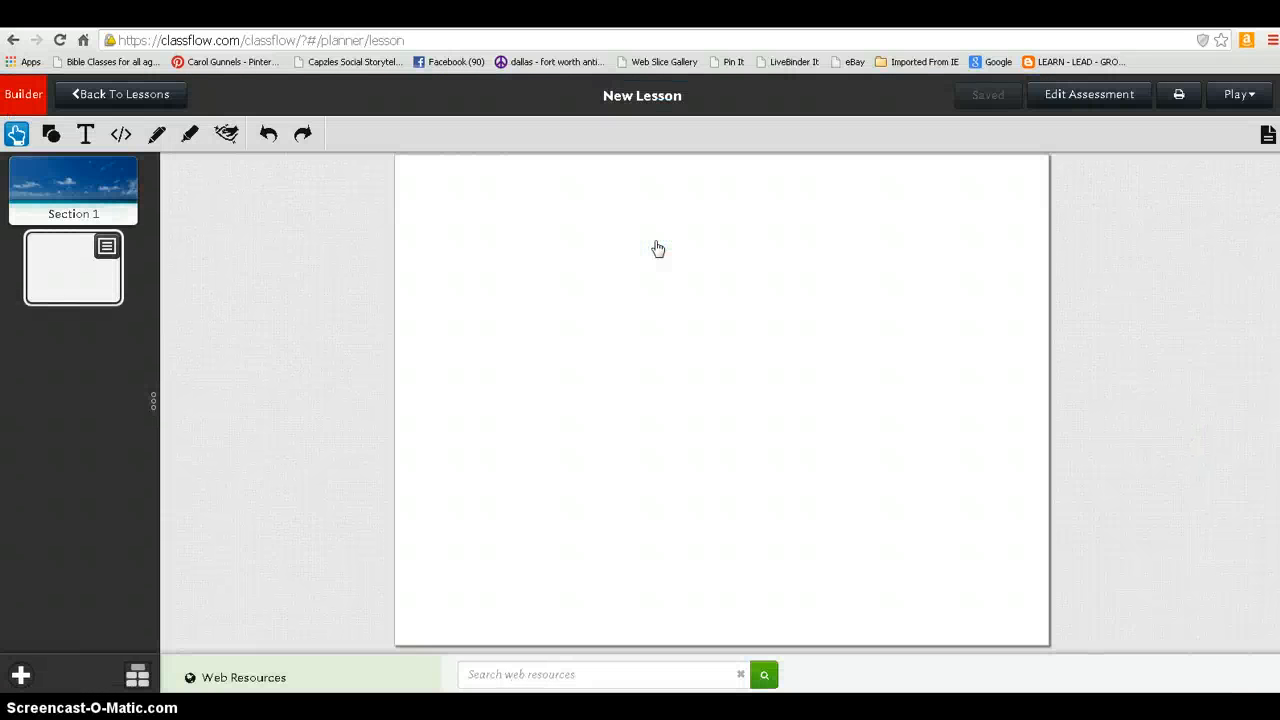
# Step: Change the first section's background to the ClassFlow "abstract lines" image
pyautogui.moveTo(87, 197)
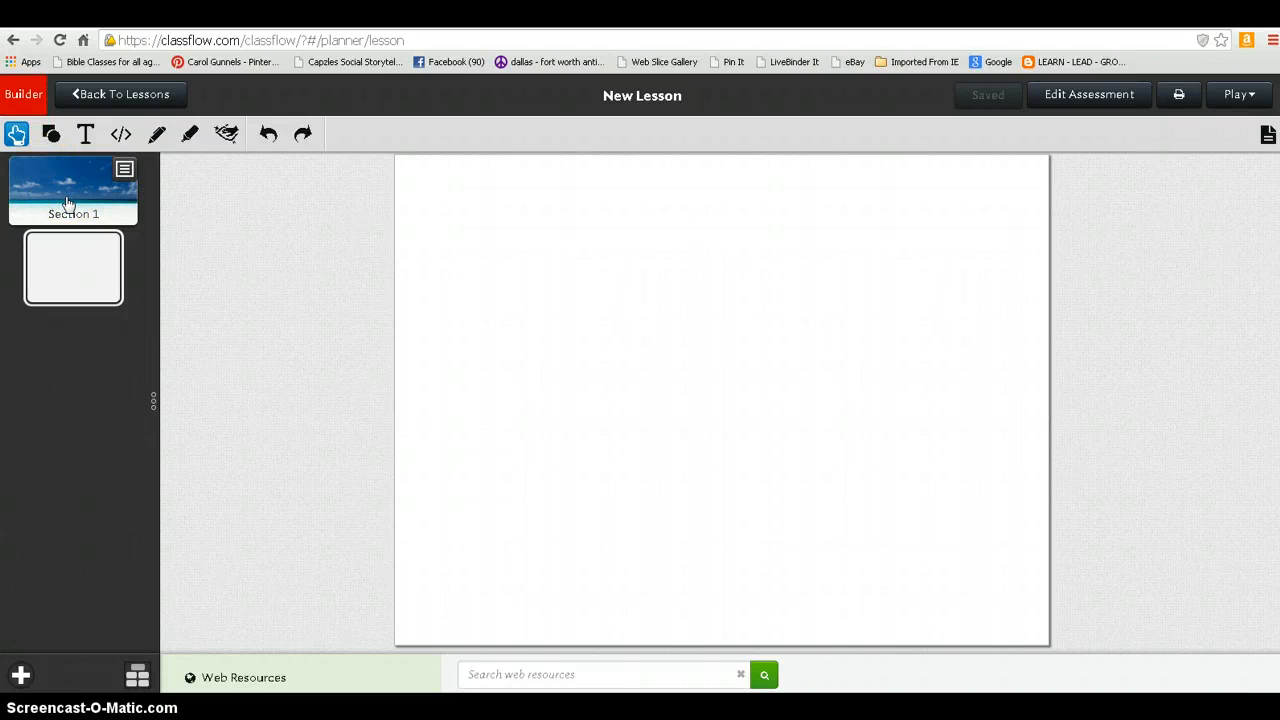
pyautogui.click(124, 172)
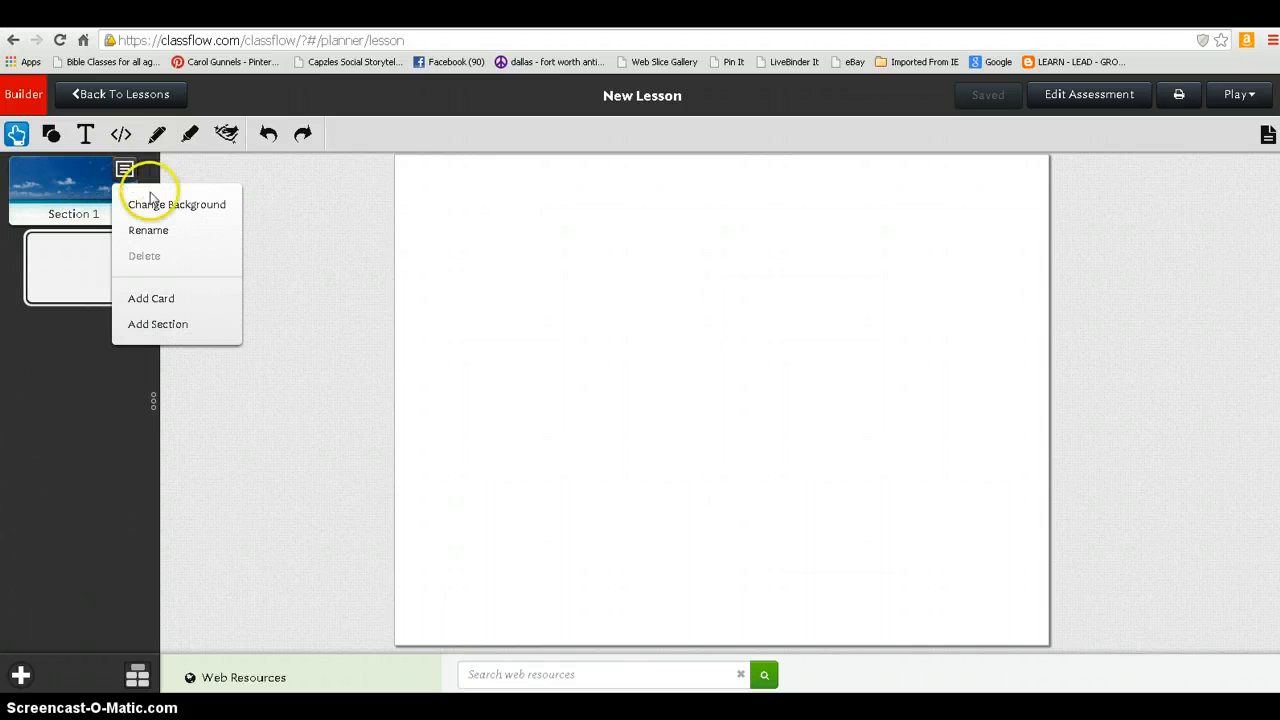
pyautogui.click(150, 206)
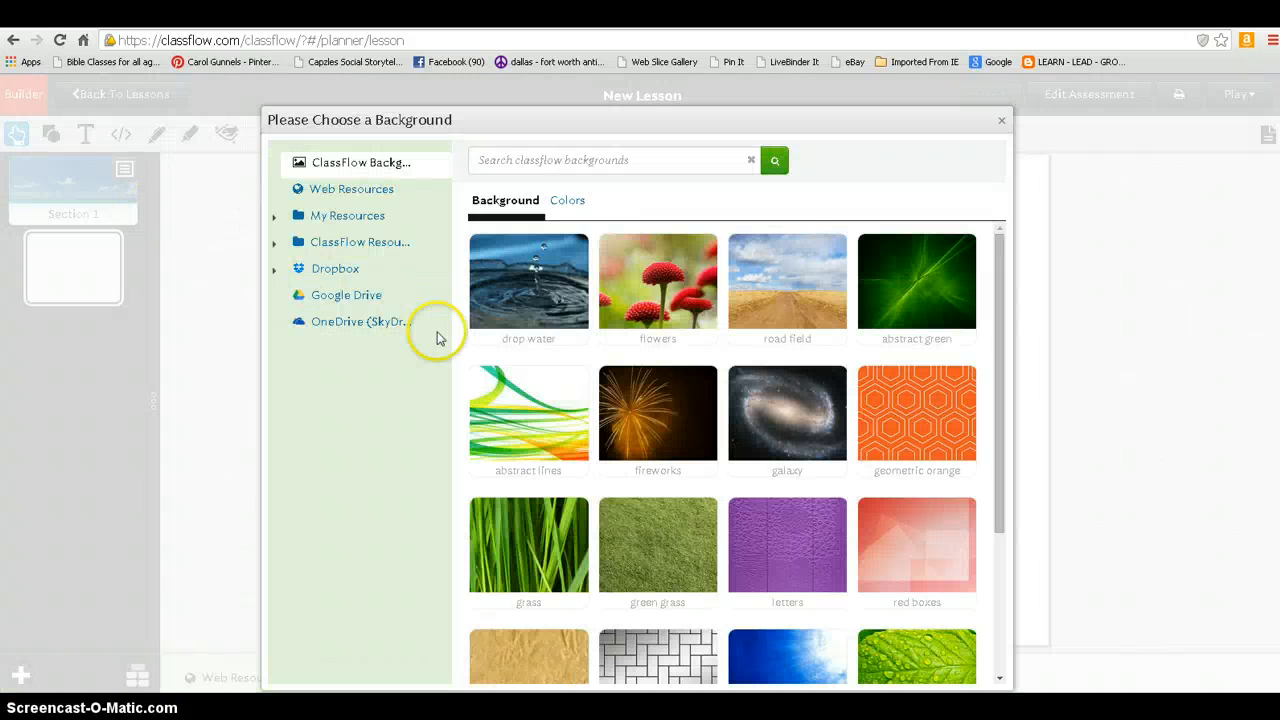
pyautogui.click(537, 425)
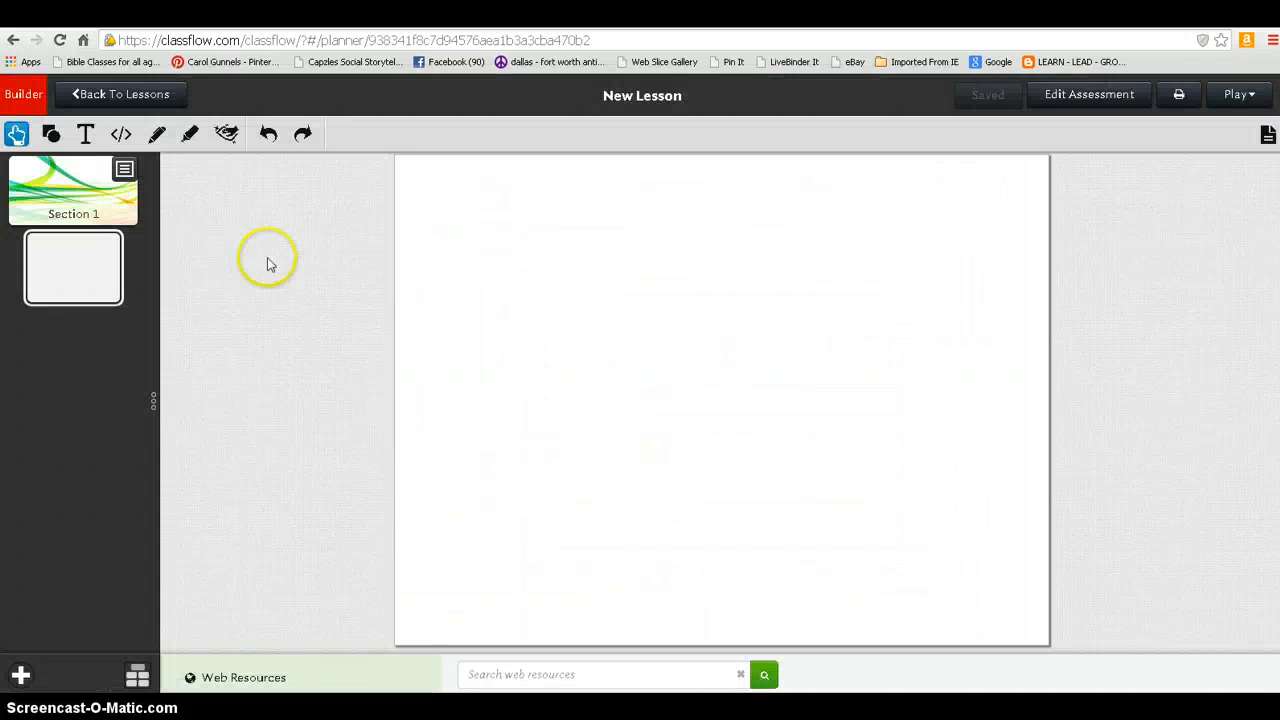
# Step: Rename the lesson's first section as "Shapes" and select the blank card beneath it
pyautogui.click(124, 170)
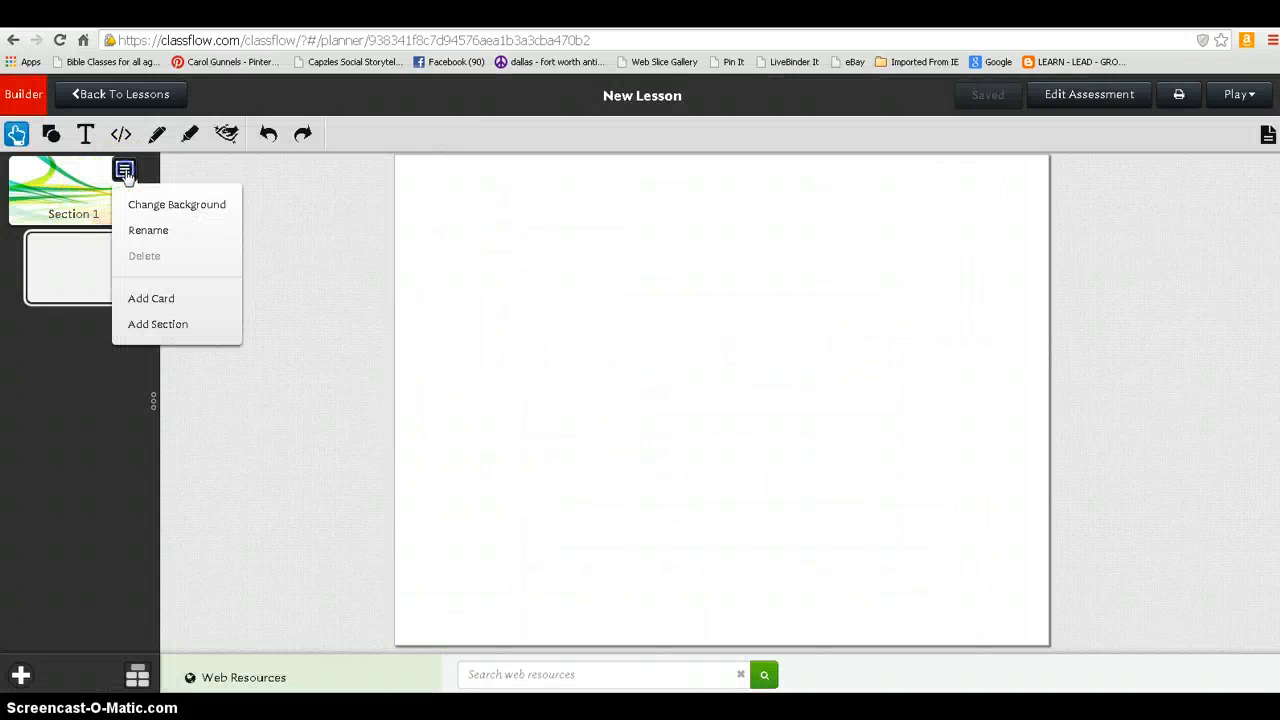
pyautogui.click(150, 232)
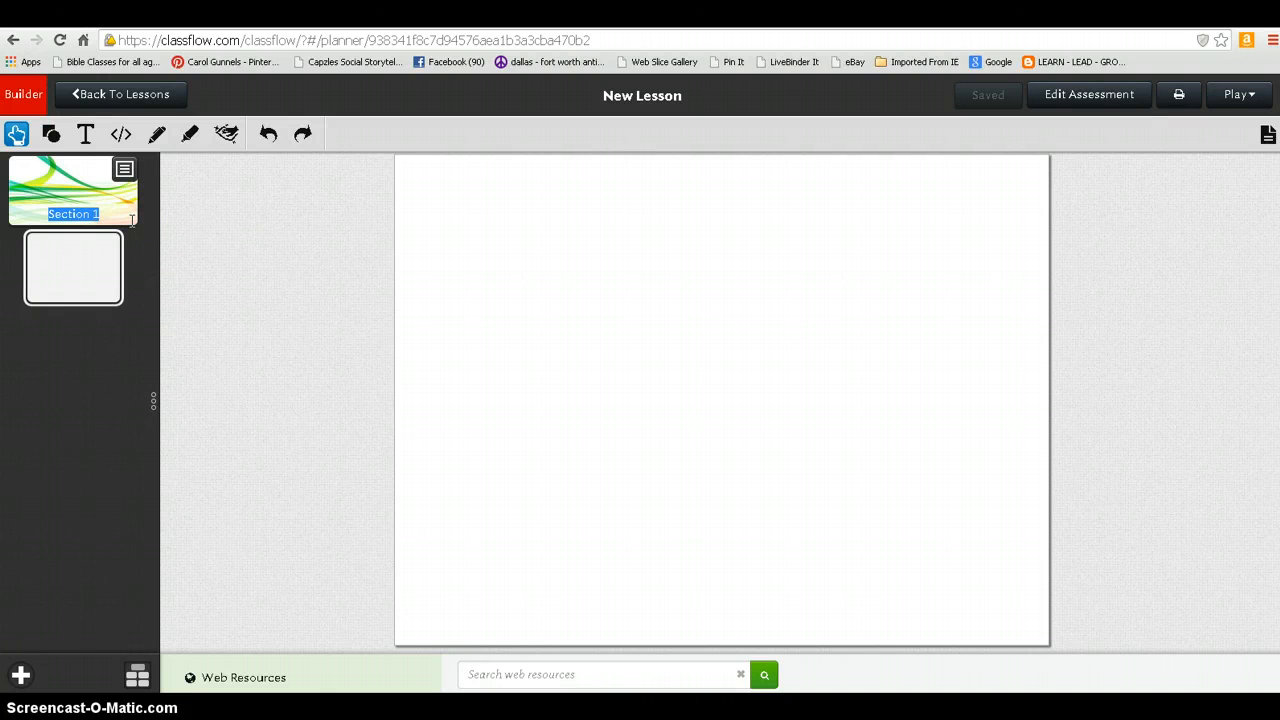
pyautogui.write('Shapes')
pyautogui.click(84, 270)
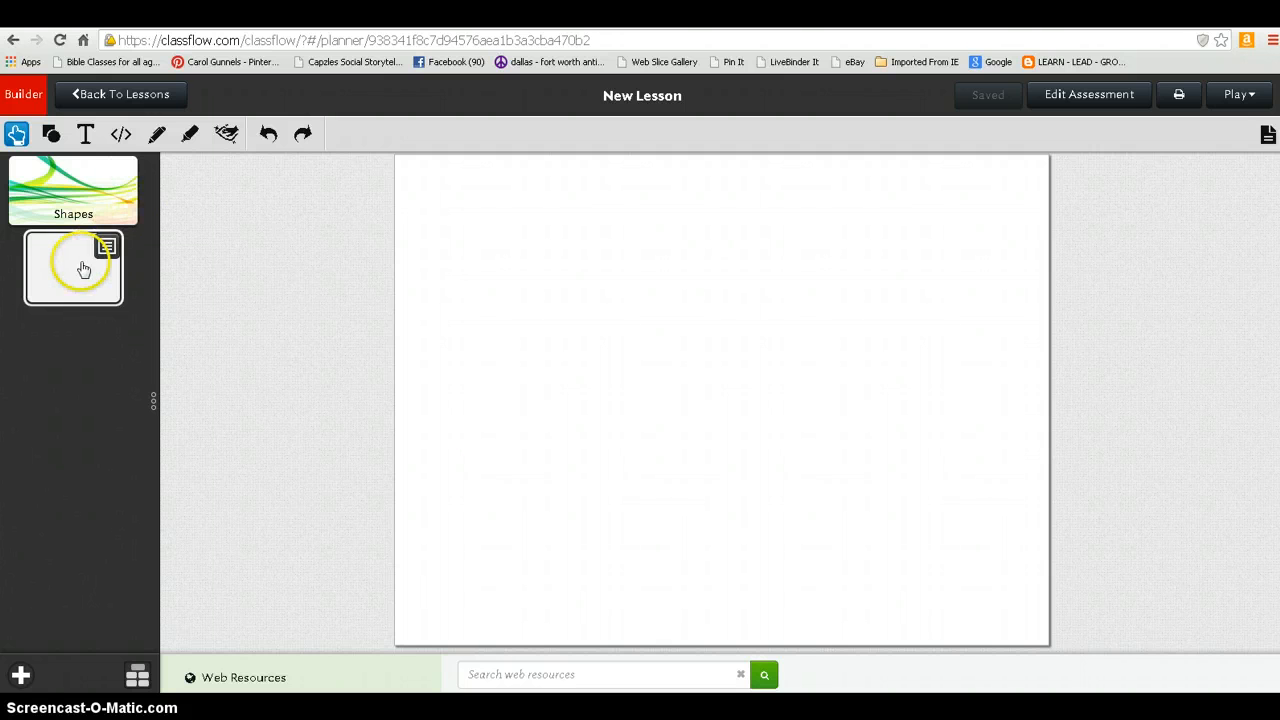
pyautogui.click(82, 264)
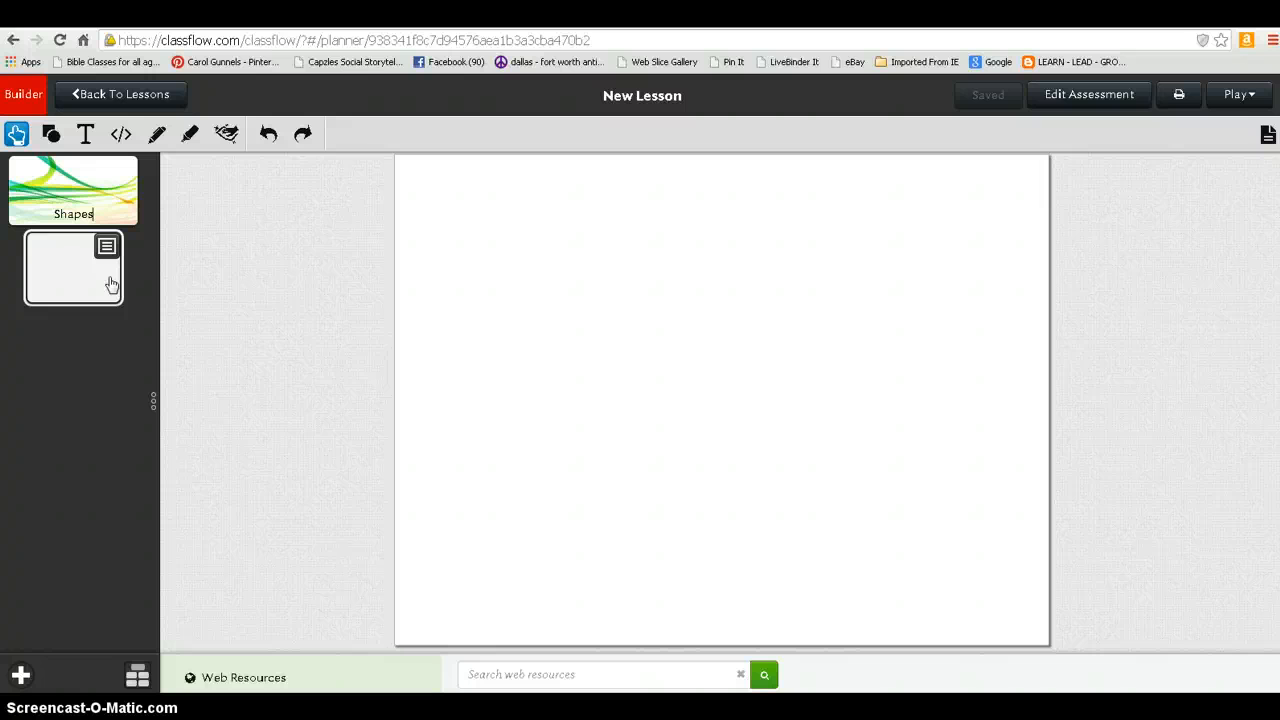
# Step: Replace the new lesson's title with "Shapes"
pyautogui.click(686, 97)
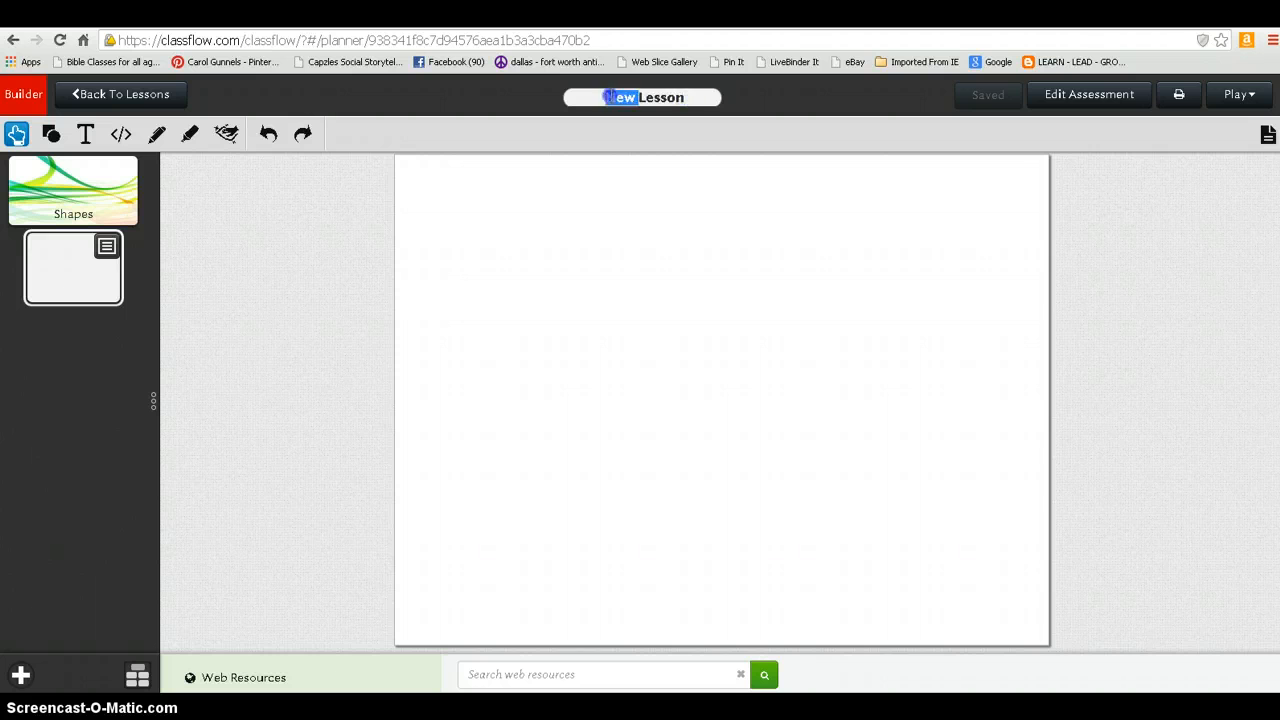
pyautogui.moveTo(600, 97); pyautogui.dragTo(688, 97)
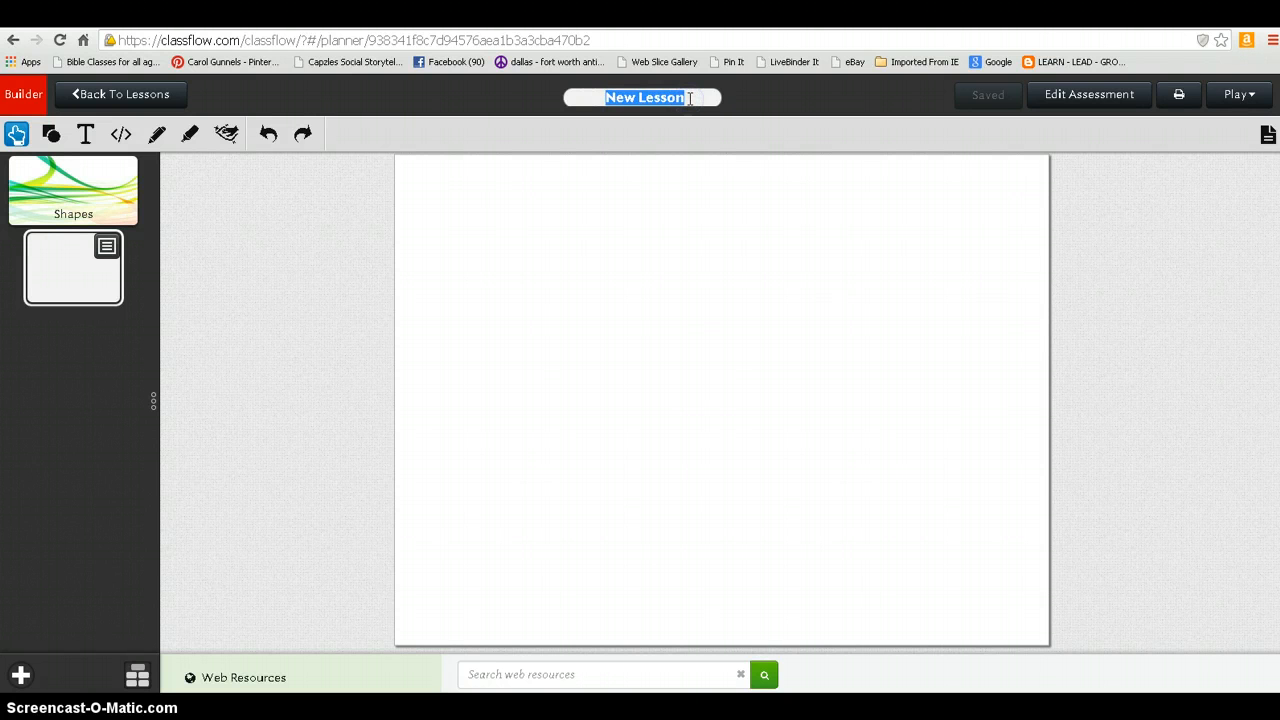
pyautogui.write('Shapes')
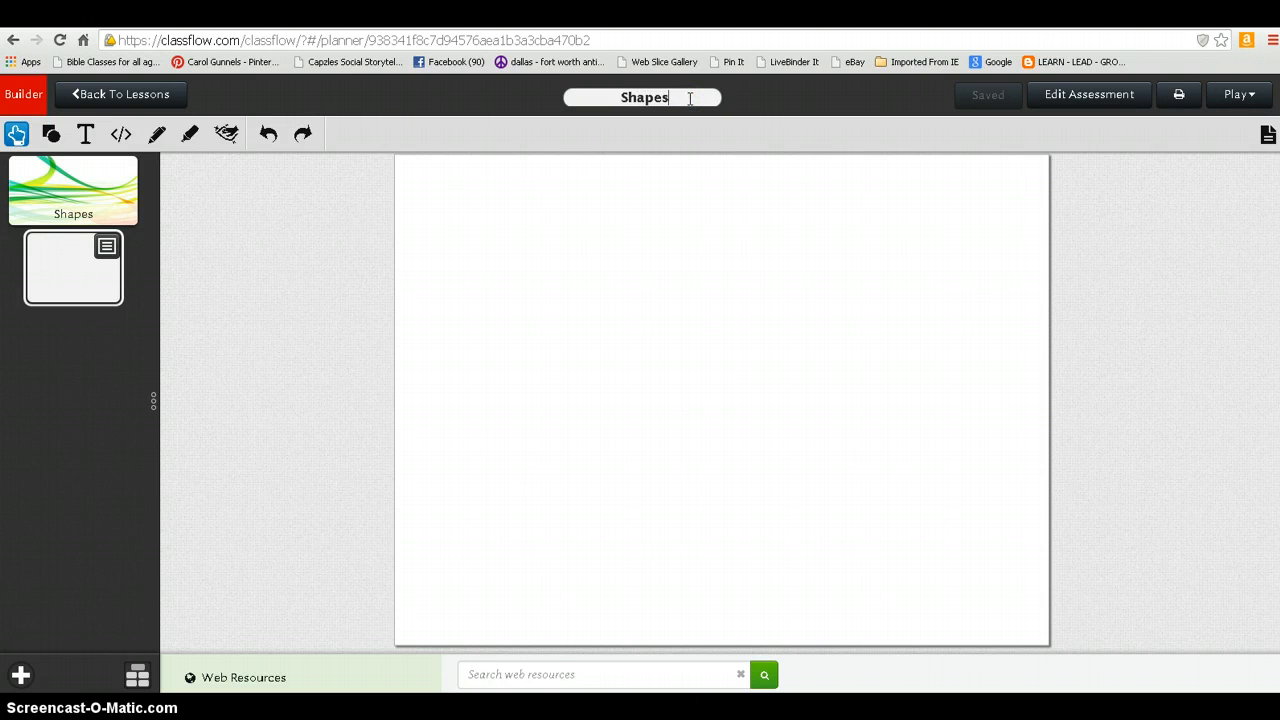
pyautogui.click(670, 227)
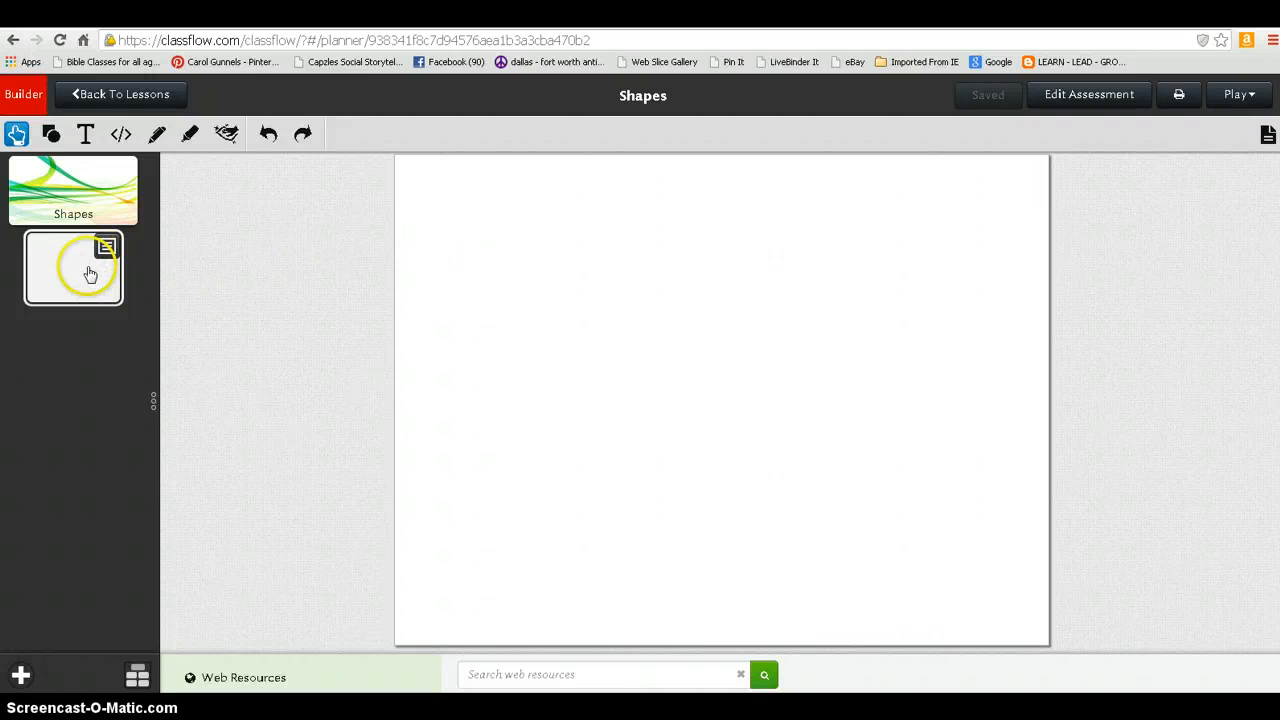
# Step: Add a text box near the top of the blank card reading "Shapes are All Around Us!"
pyautogui.click(88, 136)
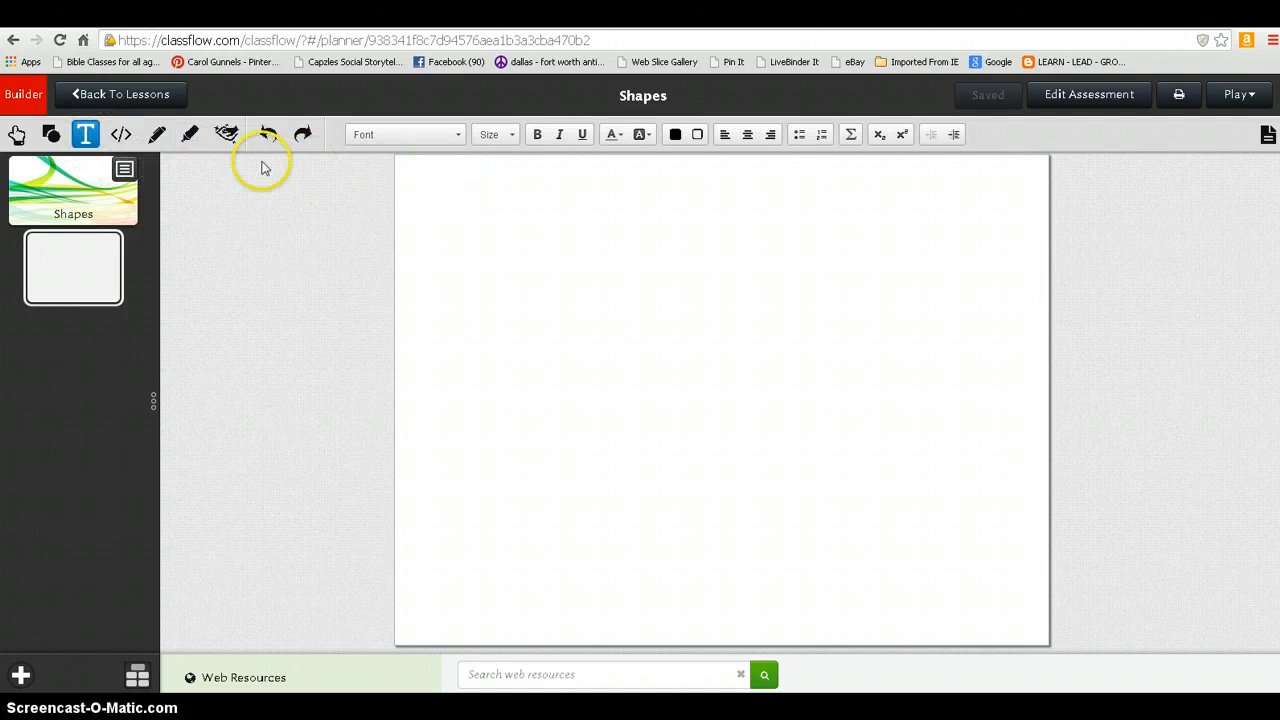
pyautogui.click(463, 203)
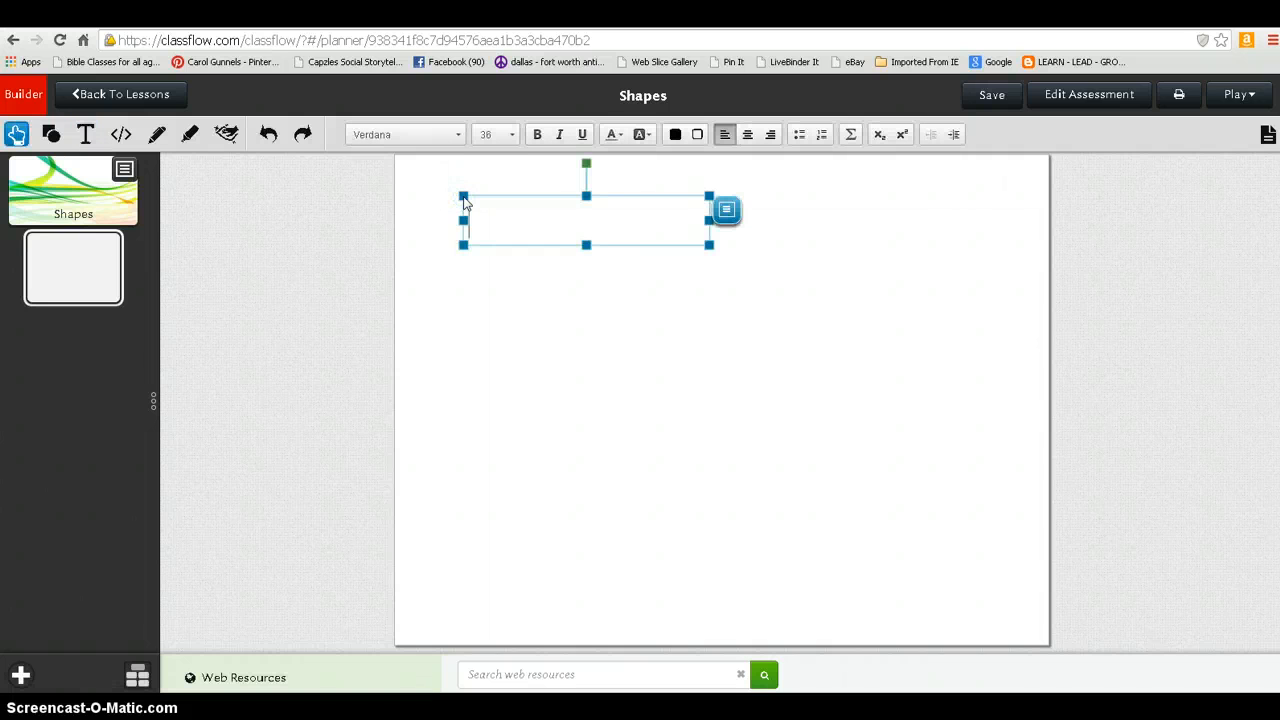
pyautogui.write('Shape')
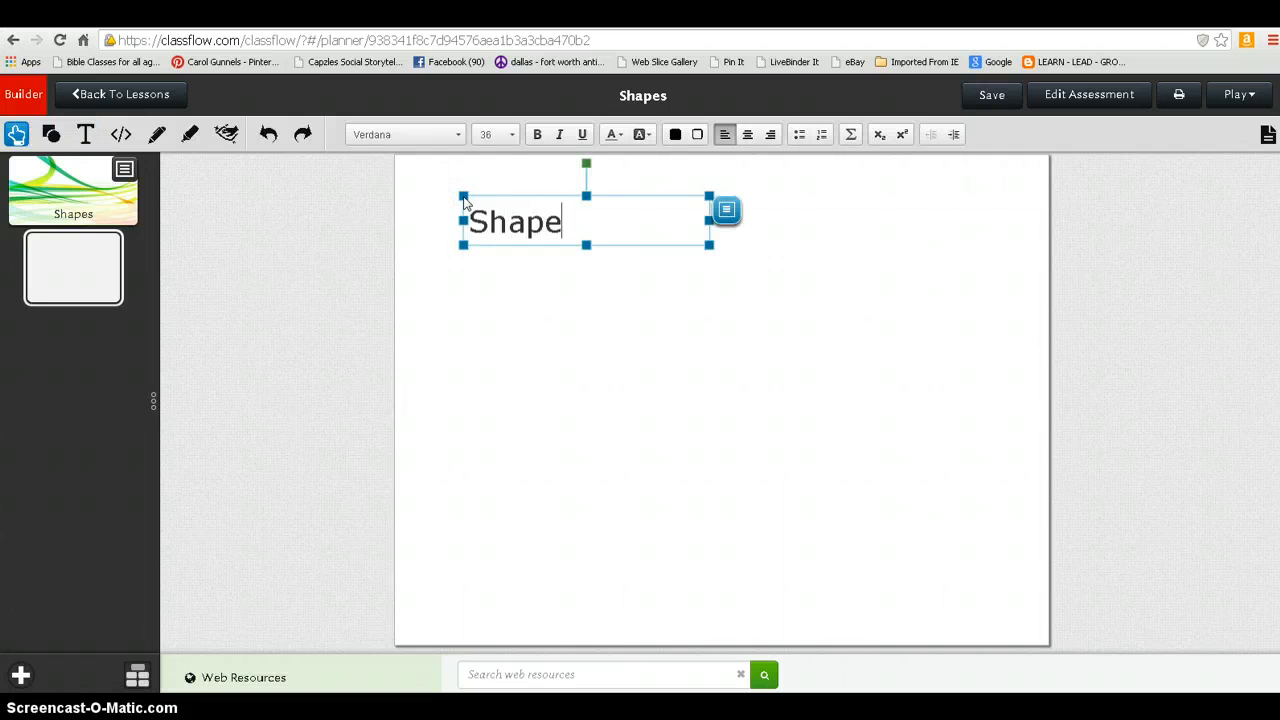
pyautogui.write('s are All Around Us!')
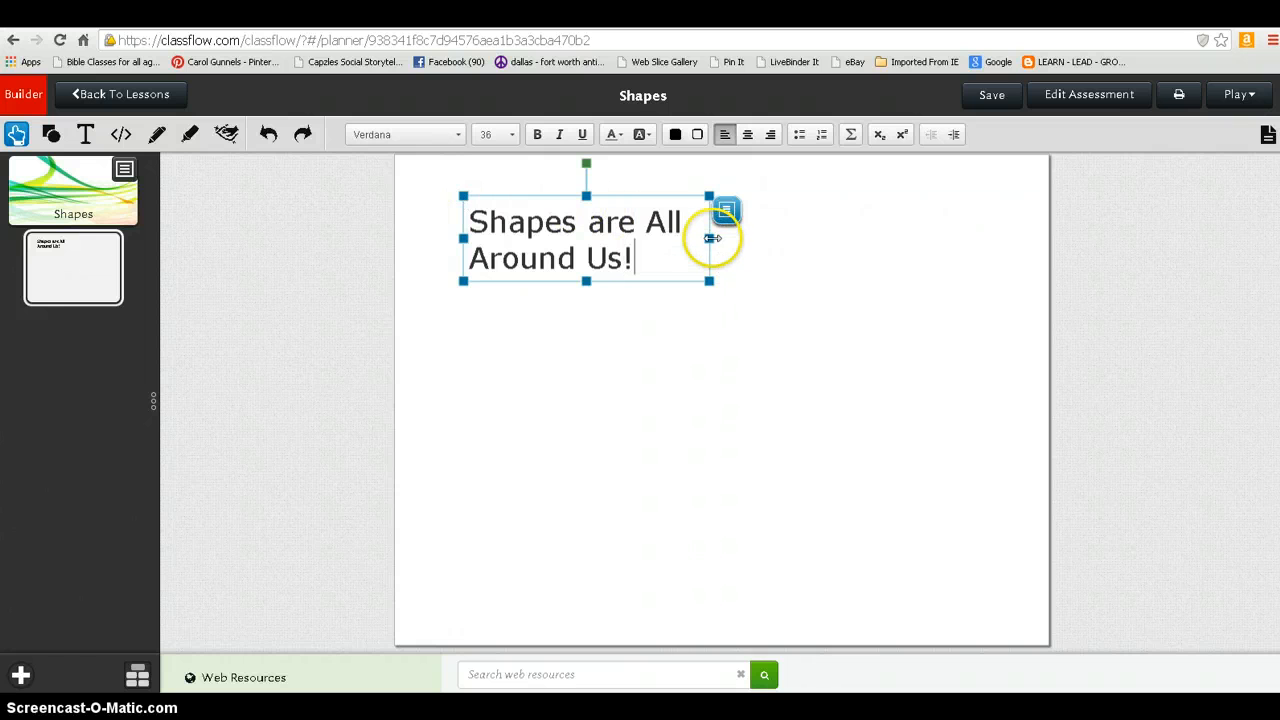
# Step: Widen and reposition the heading's text box so it spans the card's upper part on one line, and centre its text
pyautogui.moveTo(712, 238); pyautogui.dragTo(1016, 197)
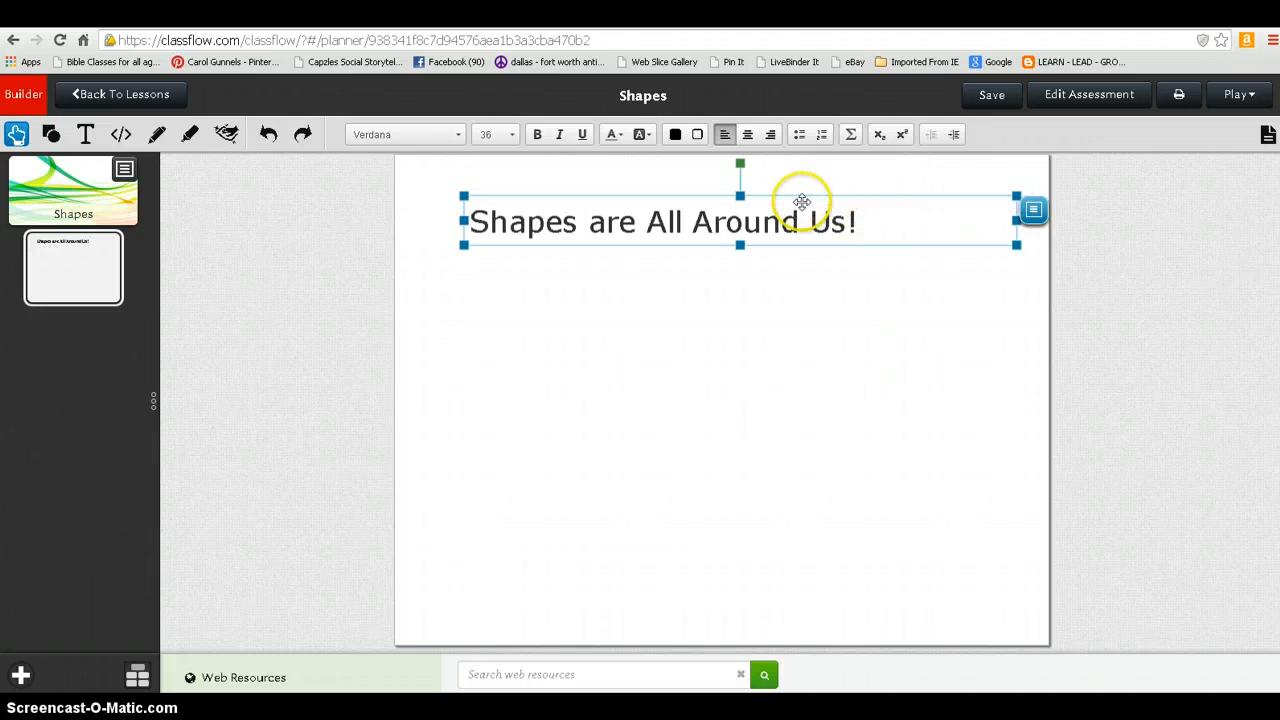
pyautogui.moveTo(802, 202); pyautogui.dragTo(788, 181)
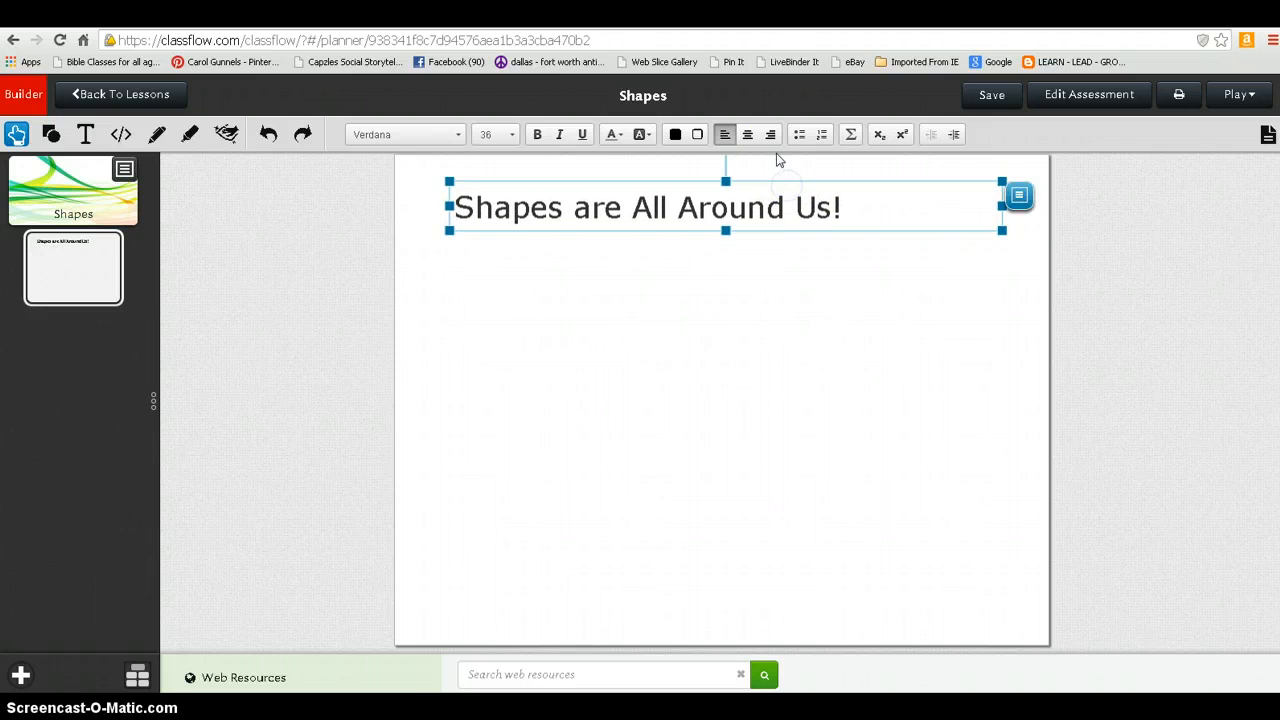
pyautogui.click(748, 133)
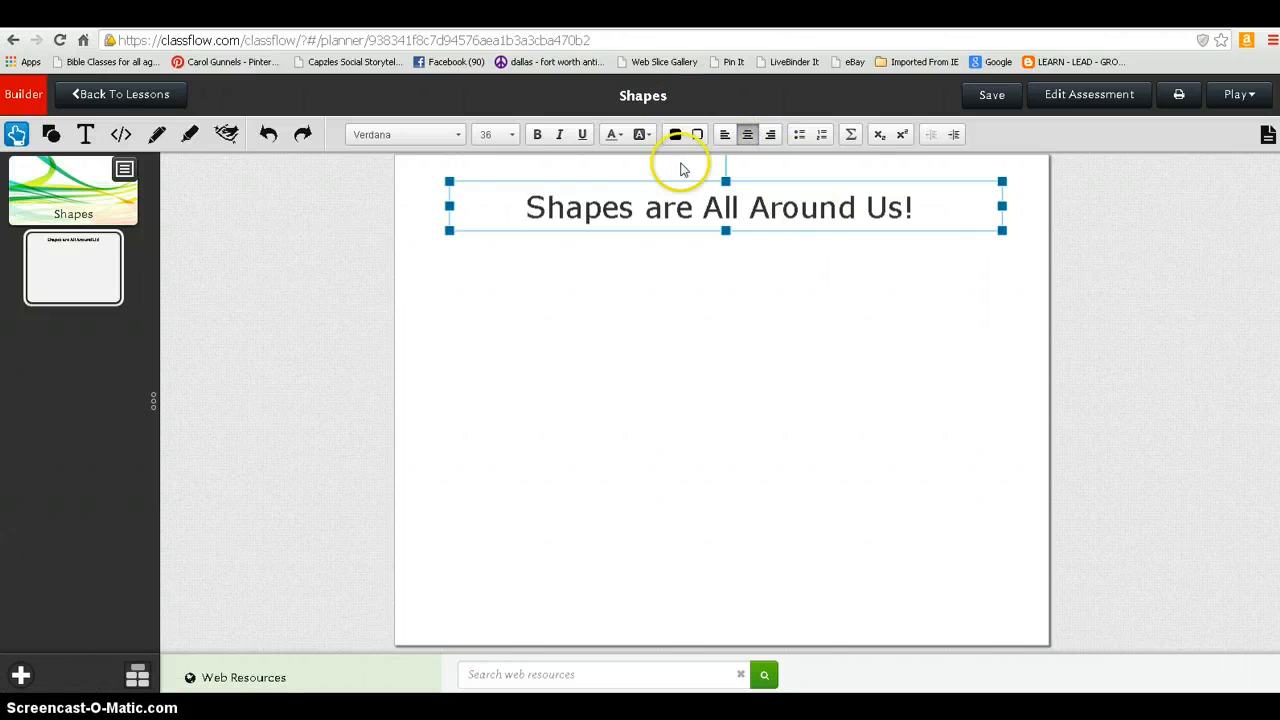
pyautogui.click(734, 366)
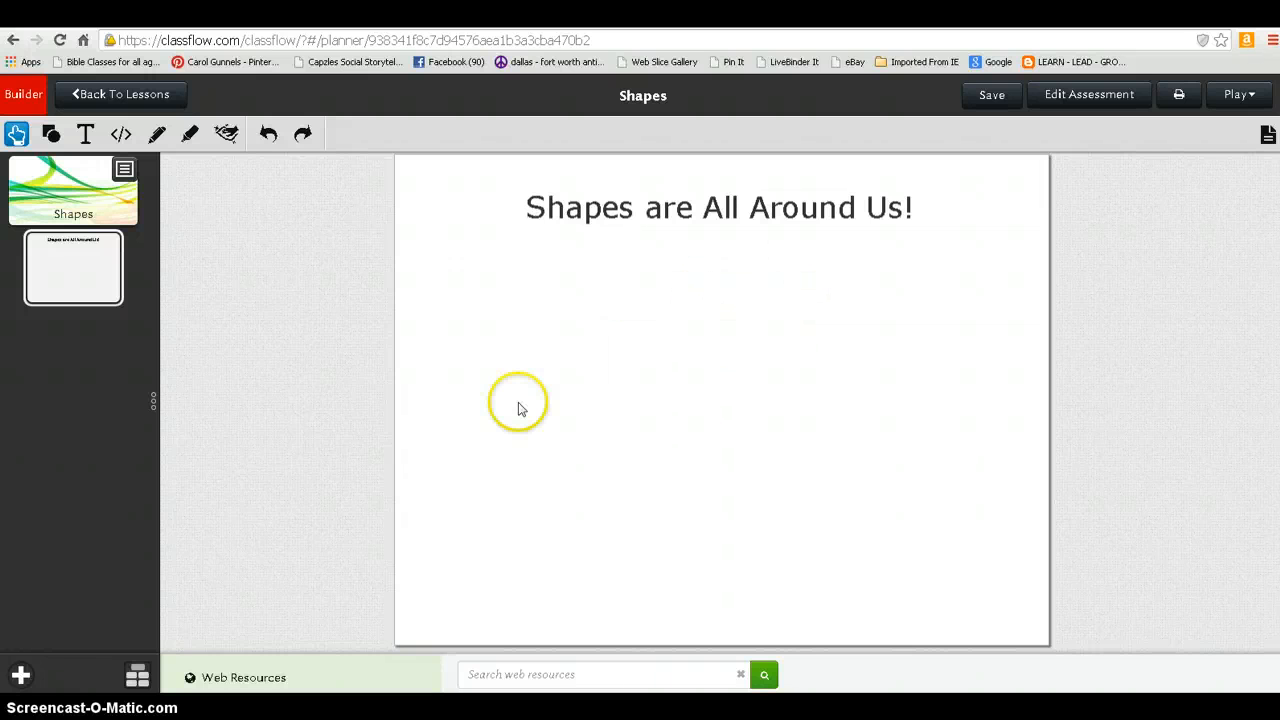
# Step: Search the web resources for "shapes" images and save the "2D Shapes (KS1)" picture to My Resources
pyautogui.click(246, 680)
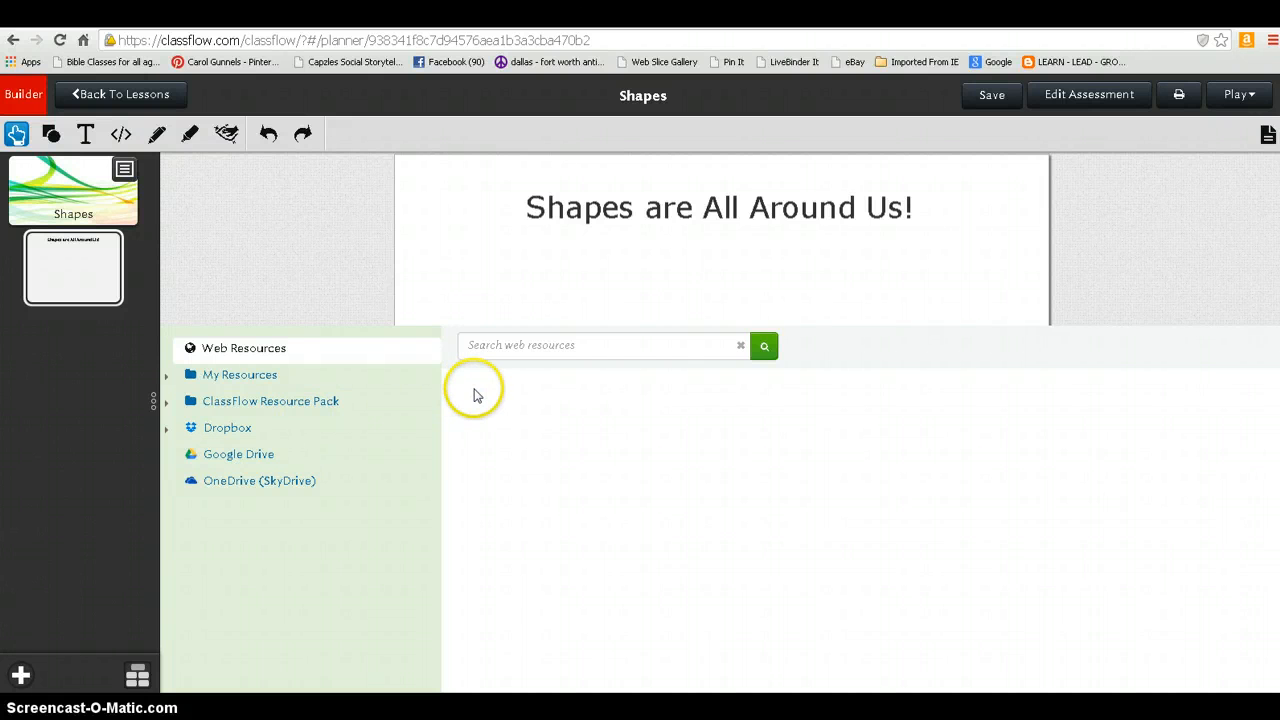
pyautogui.click(495, 346)
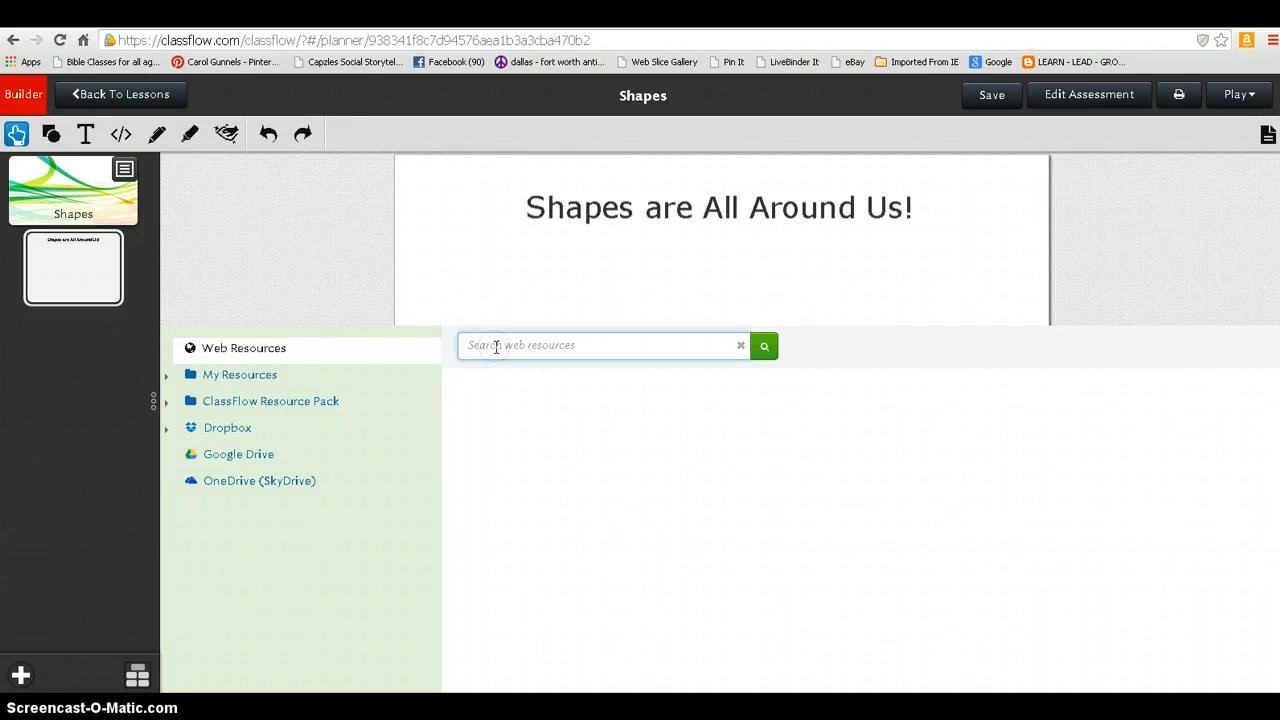
pyautogui.write('shapes')
pyautogui.press('Return')
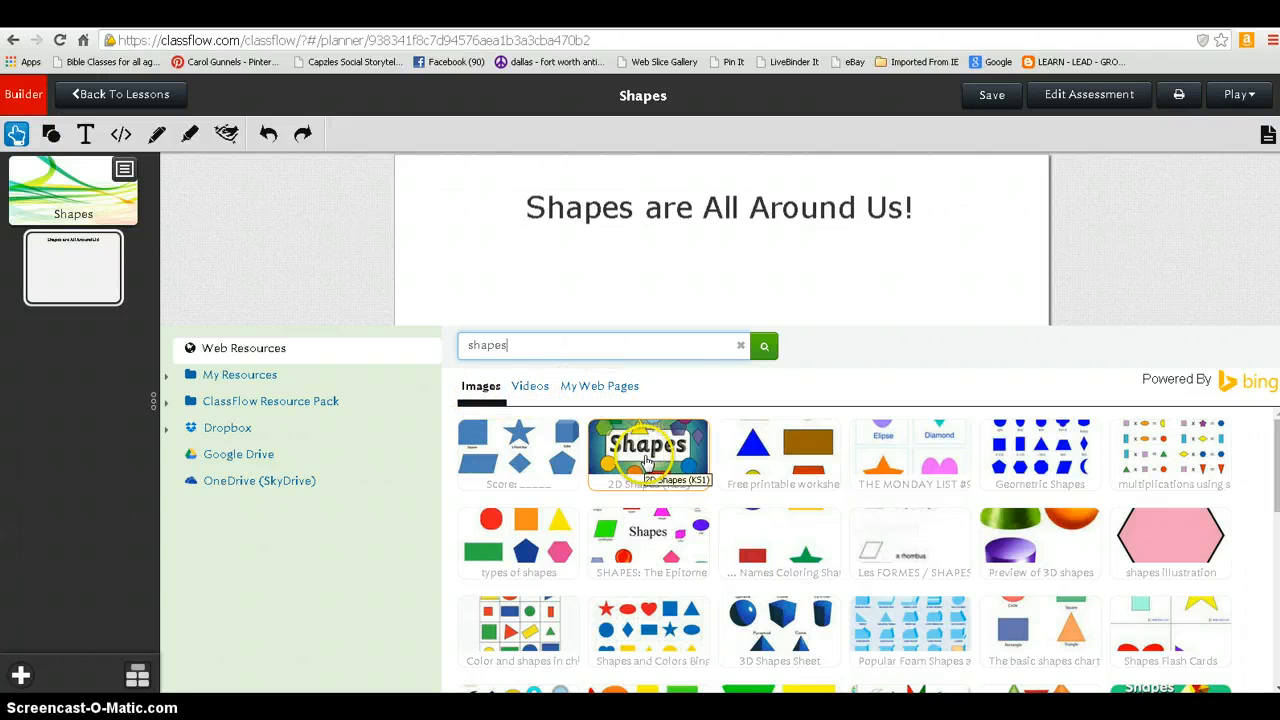
pyautogui.click(646, 462)
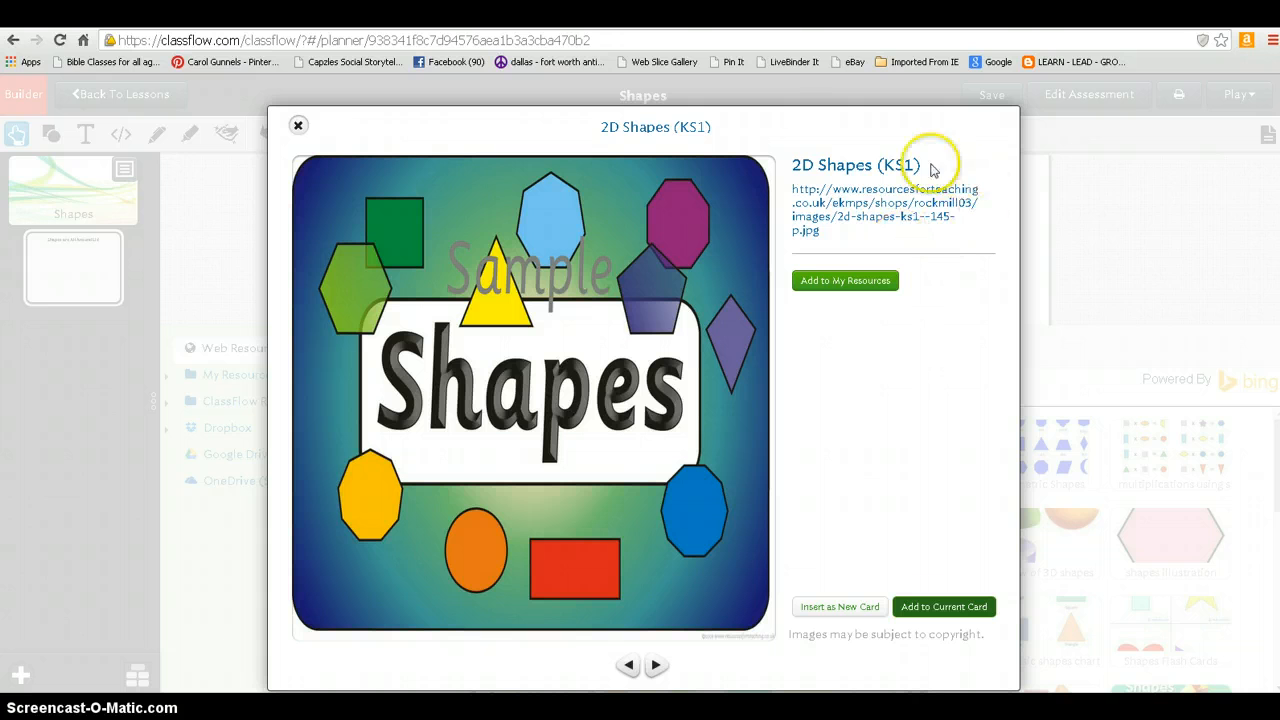
pyautogui.click(868, 283)
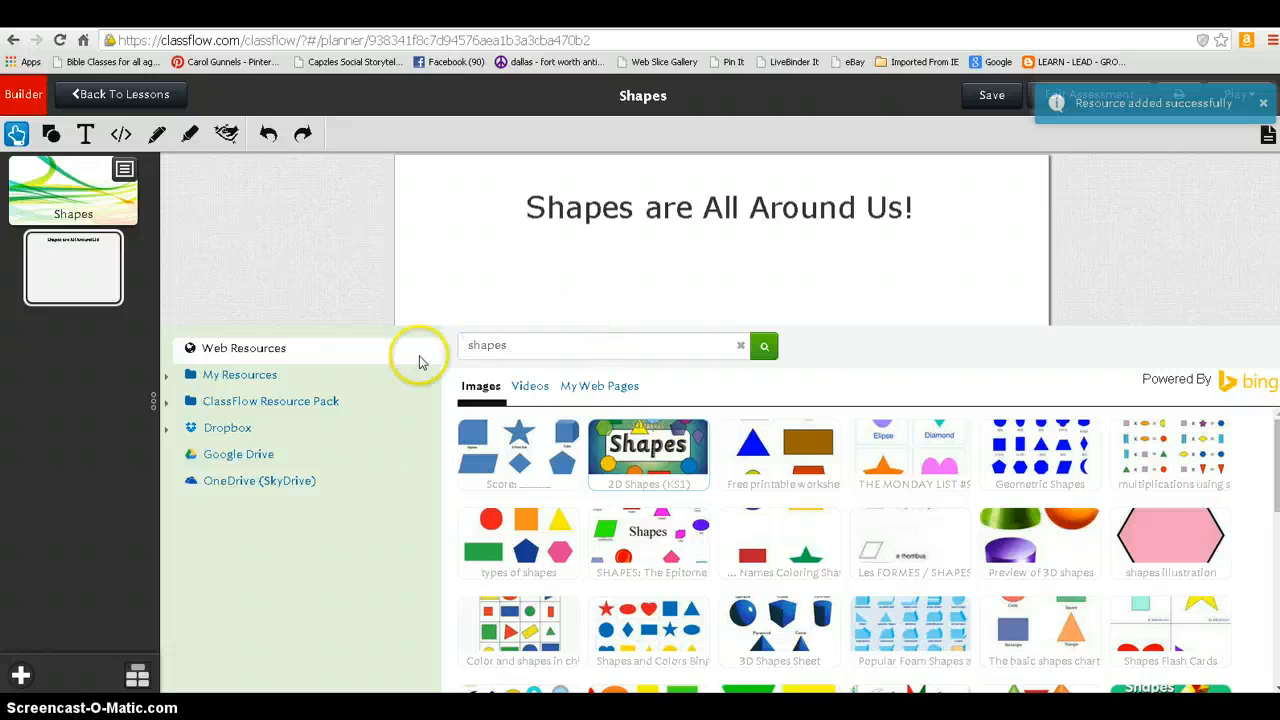
# Step: Place the "2D Shapes (KS1)" picture from My Resources on the current card and shrink it so it sits below the heading
pyautogui.click(240, 376)
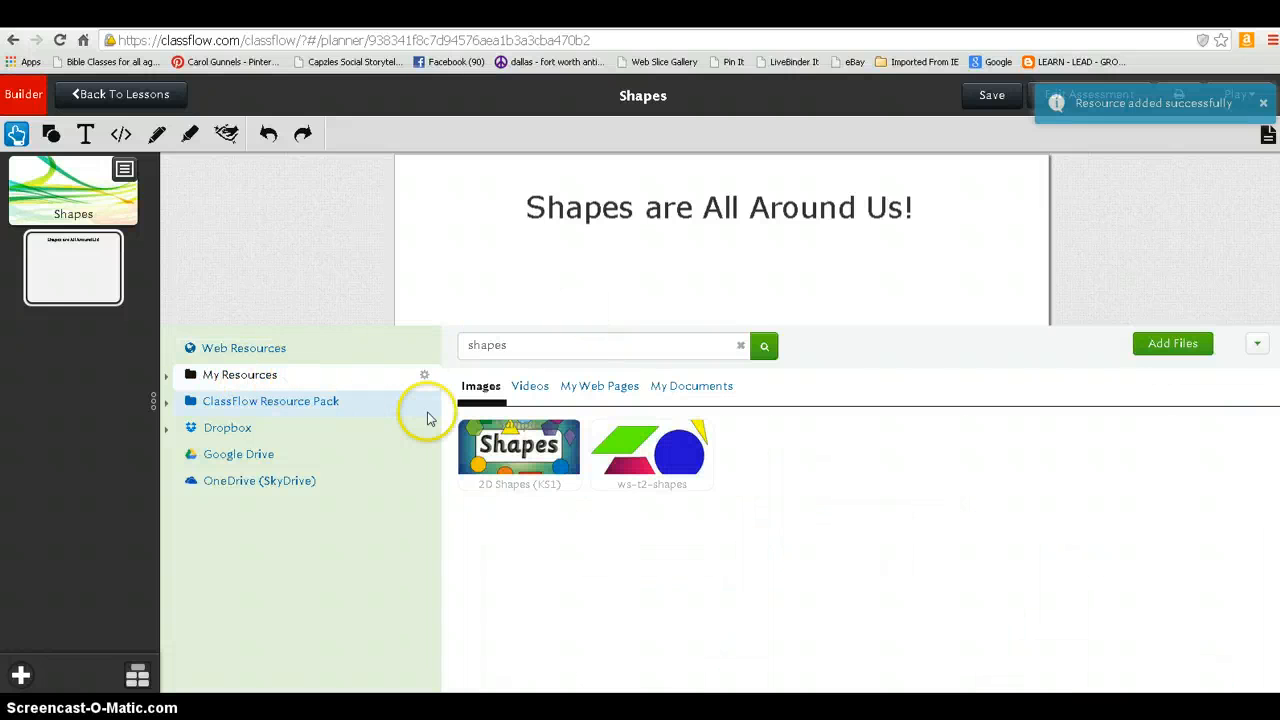
pyautogui.click(503, 461)
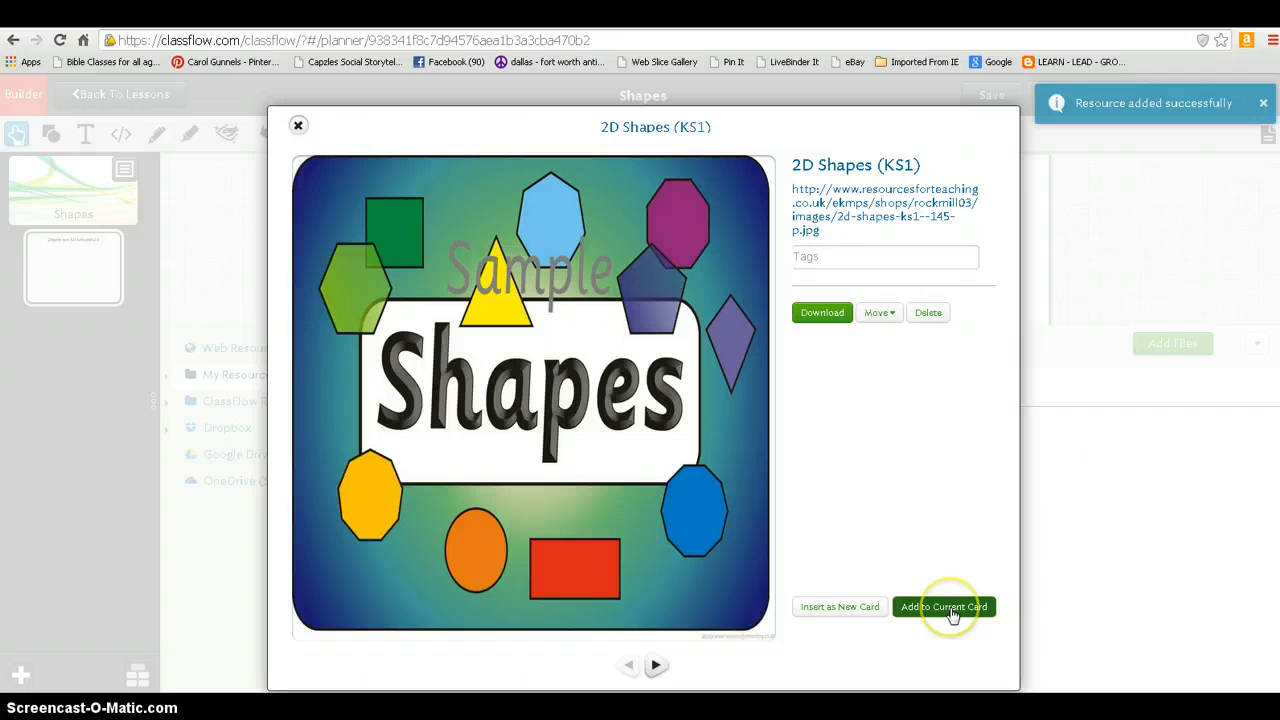
pyautogui.click(951, 612)
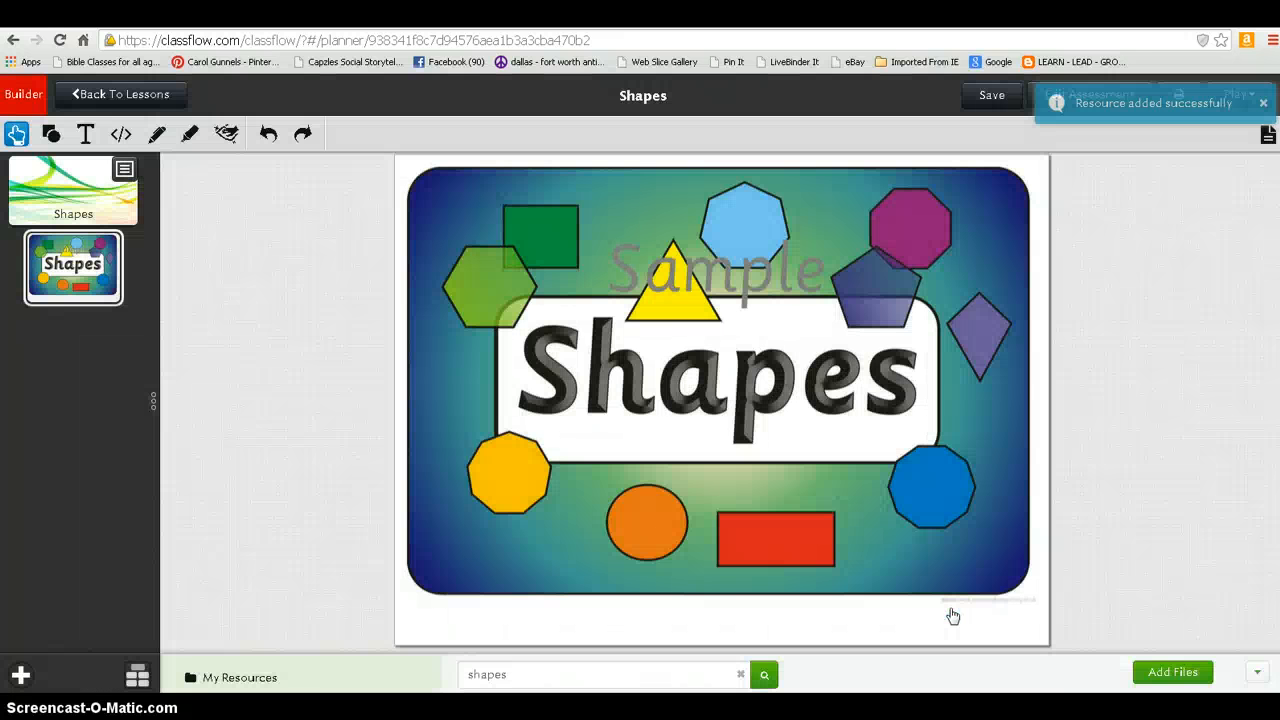
pyautogui.click(827, 430)
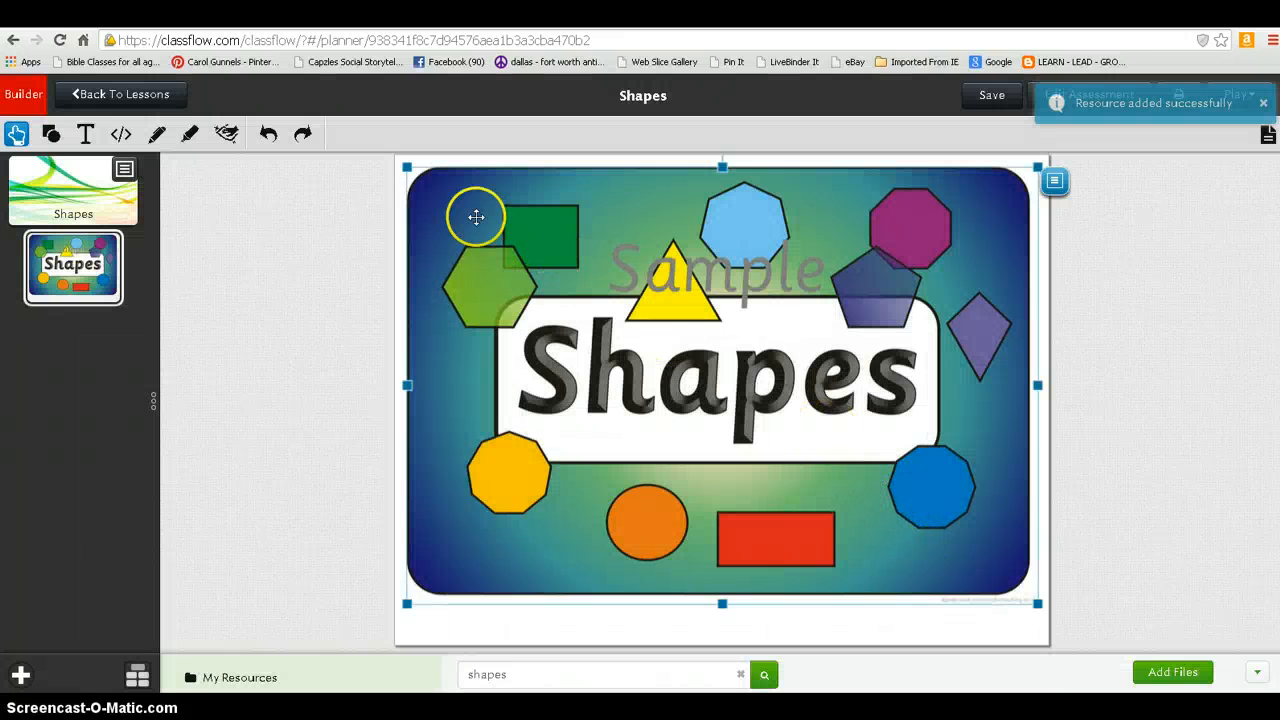
pyautogui.moveTo(408, 166); pyautogui.dragTo(513, 287)
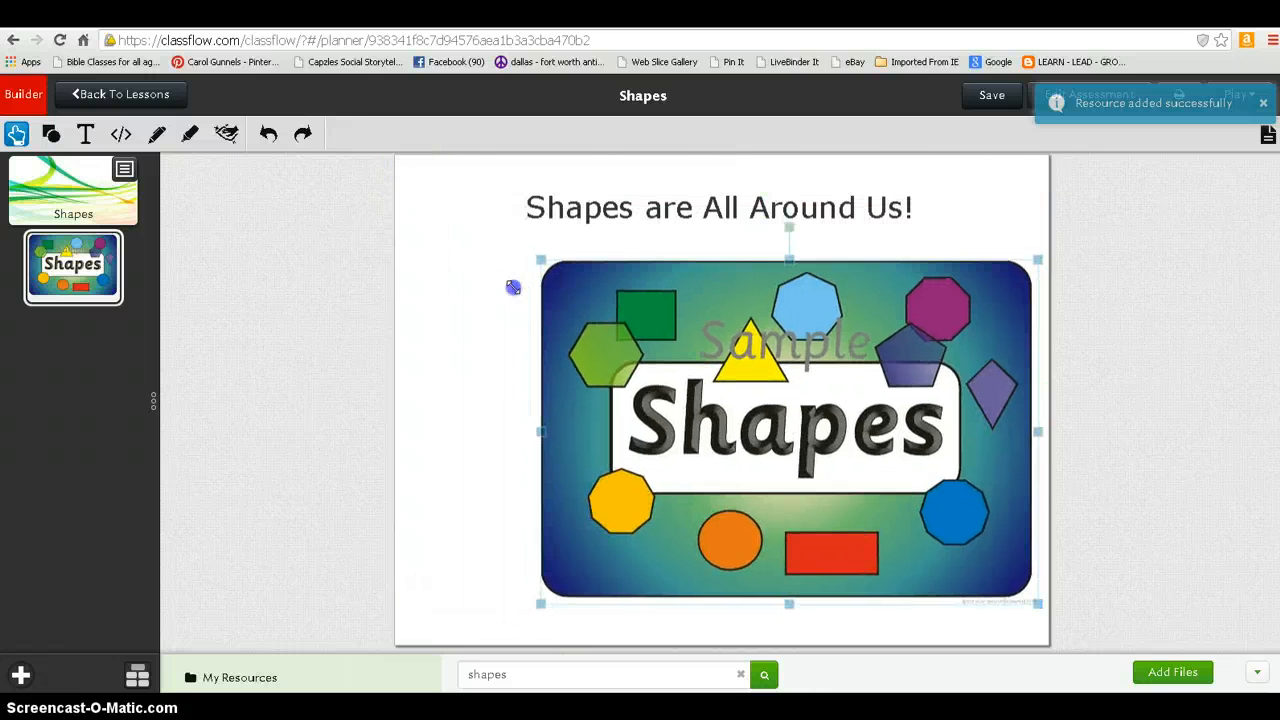
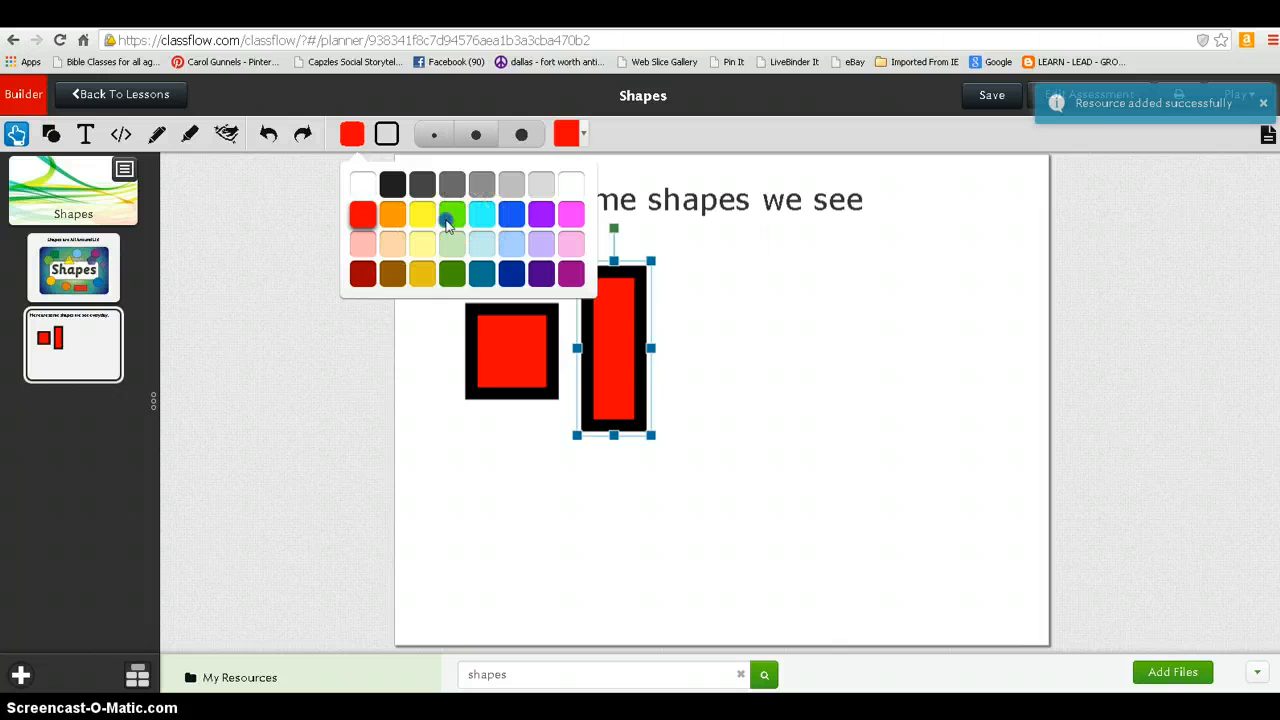
# Step: Change the fill of the tall rectangle beside the red square to bright green and deselect it
pyautogui.click(452, 213)
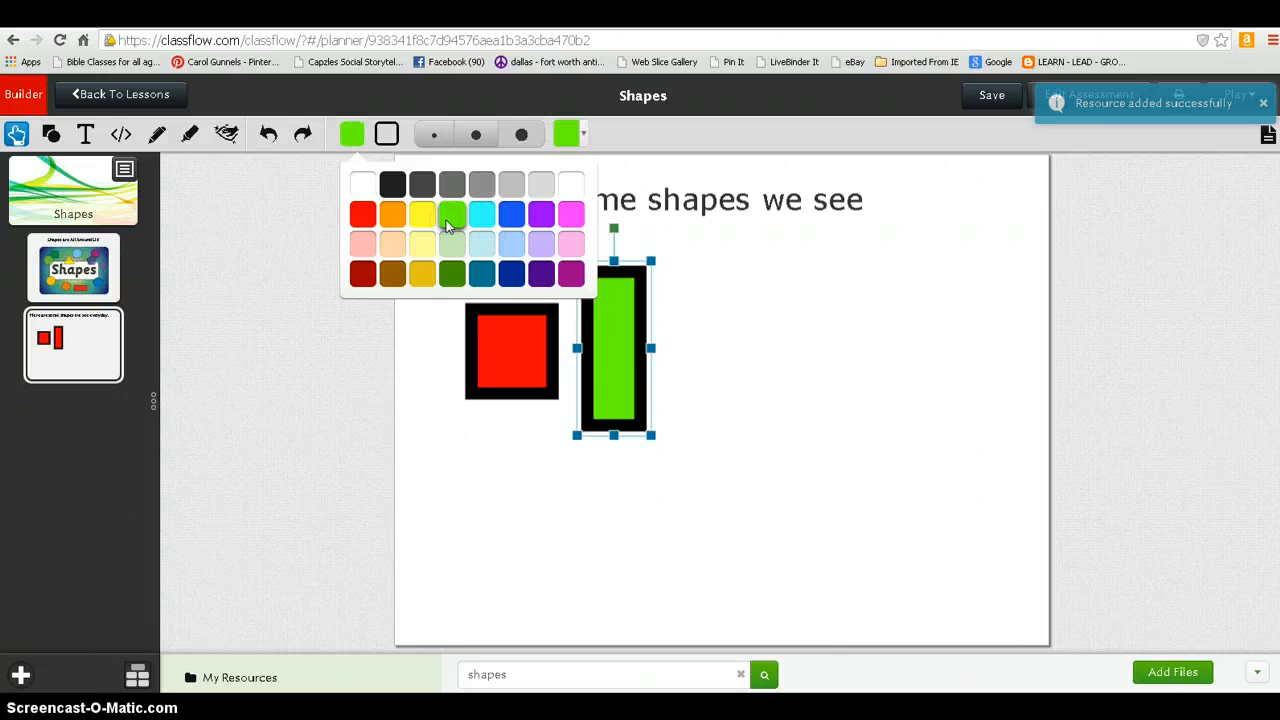
pyautogui.click(667, 495)
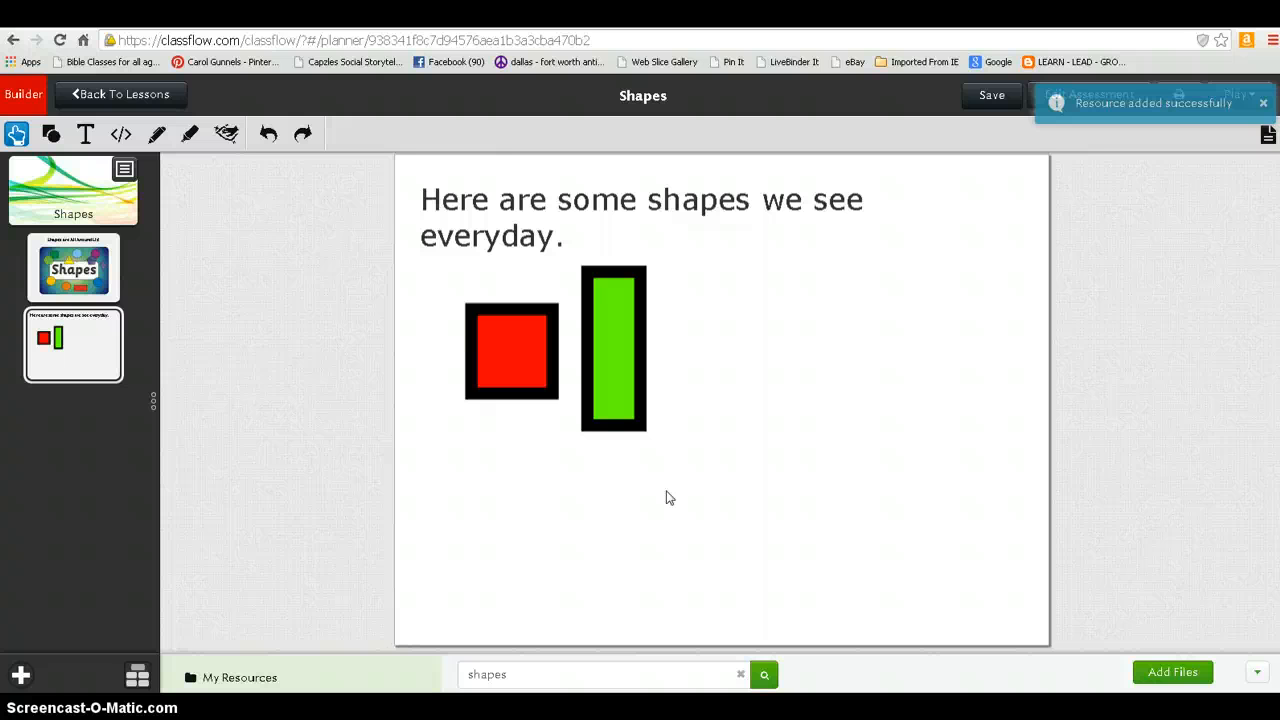
# Step: Search the web resources for "circle" images and save the "Description Blue Circle o.jpg" picture to My Resources
pyautogui.click(243, 677)
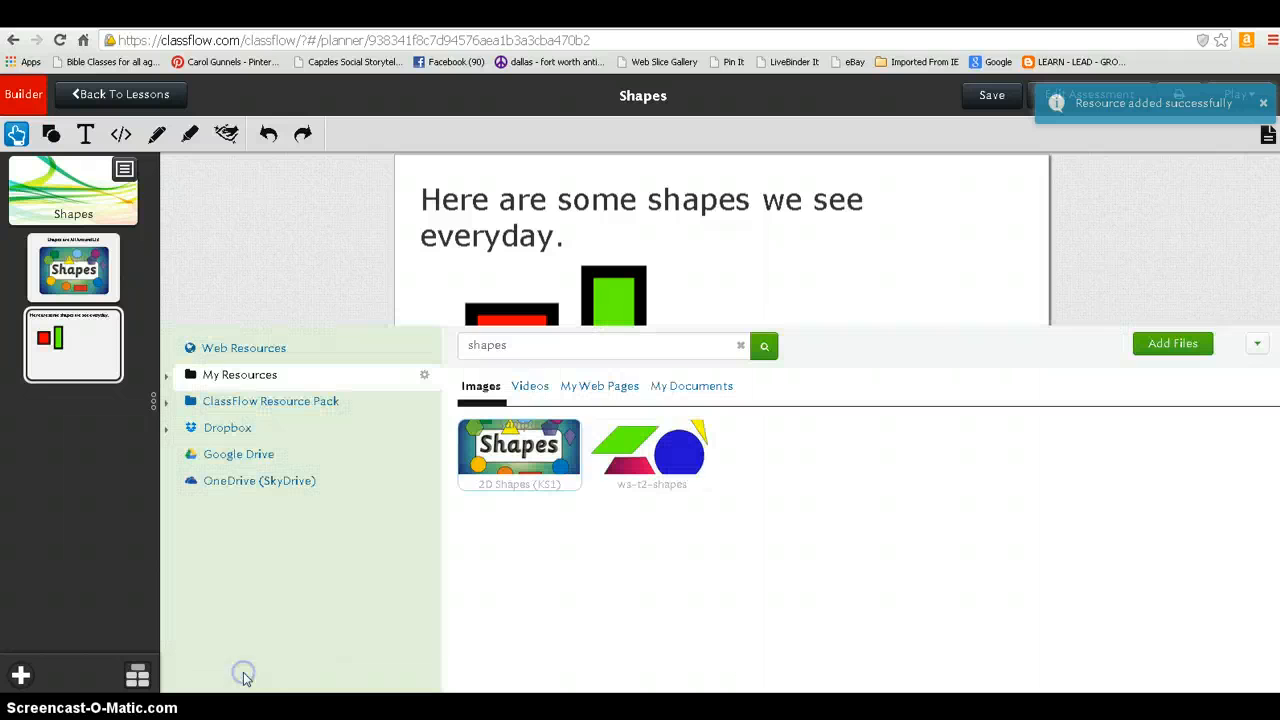
pyautogui.click(255, 350)
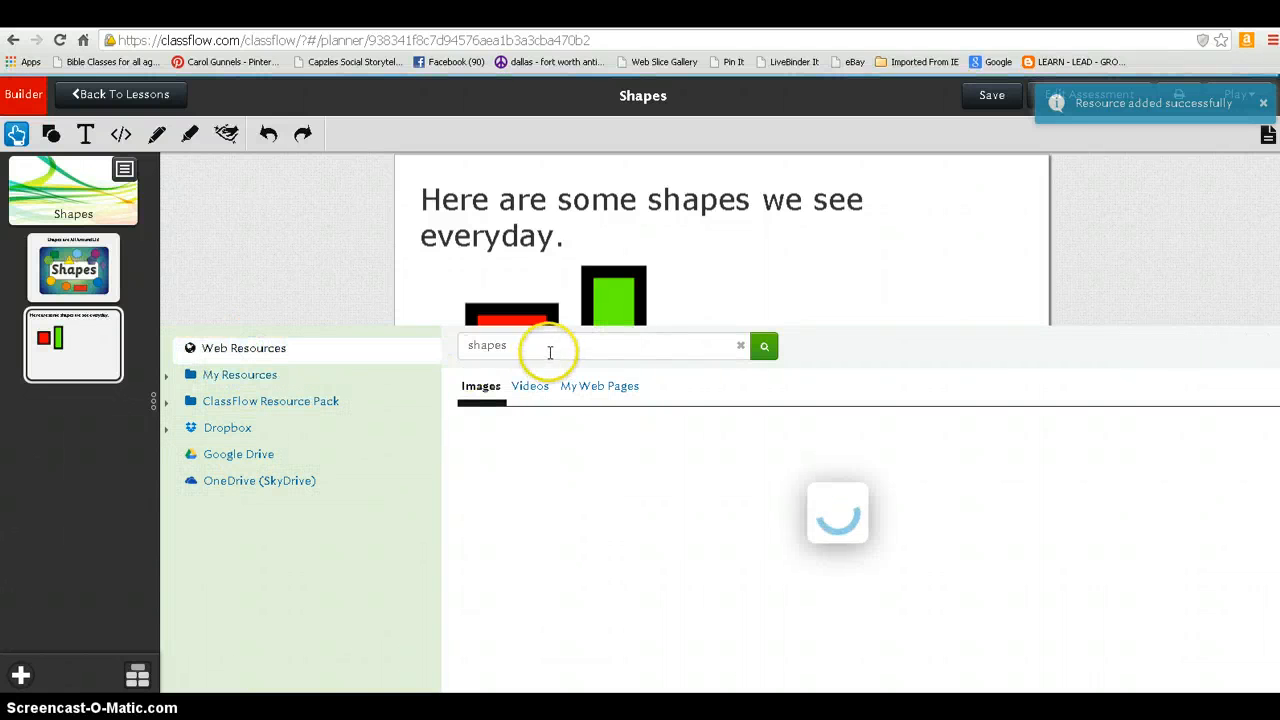
pyautogui.moveTo(526, 348); pyautogui.dragTo(420, 347)
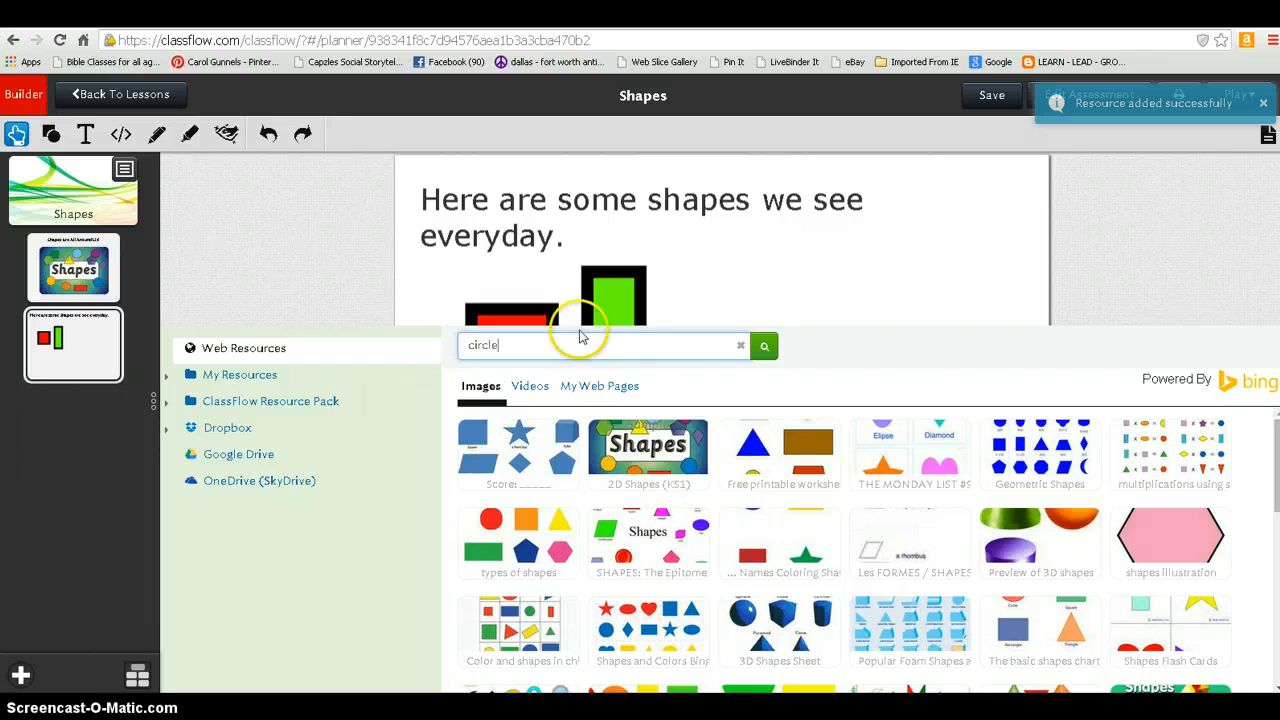
pyautogui.write('circle')
pyautogui.click(764, 346)
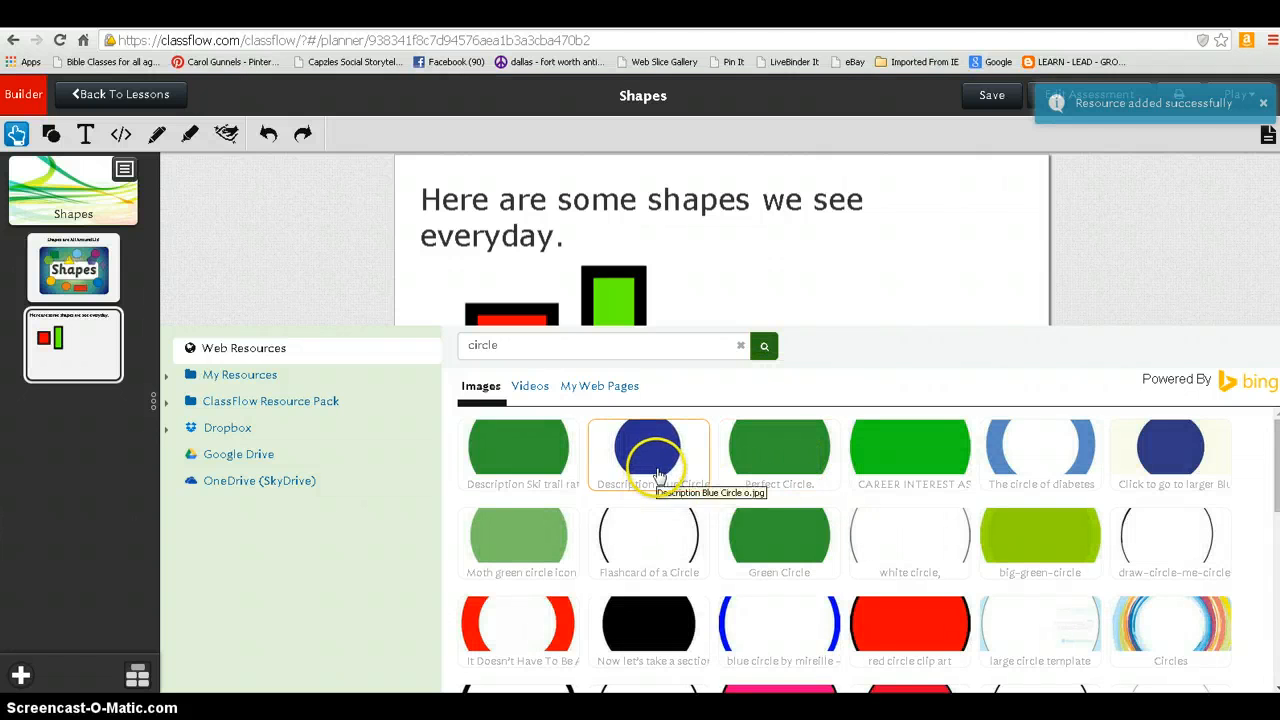
pyautogui.click(659, 475)
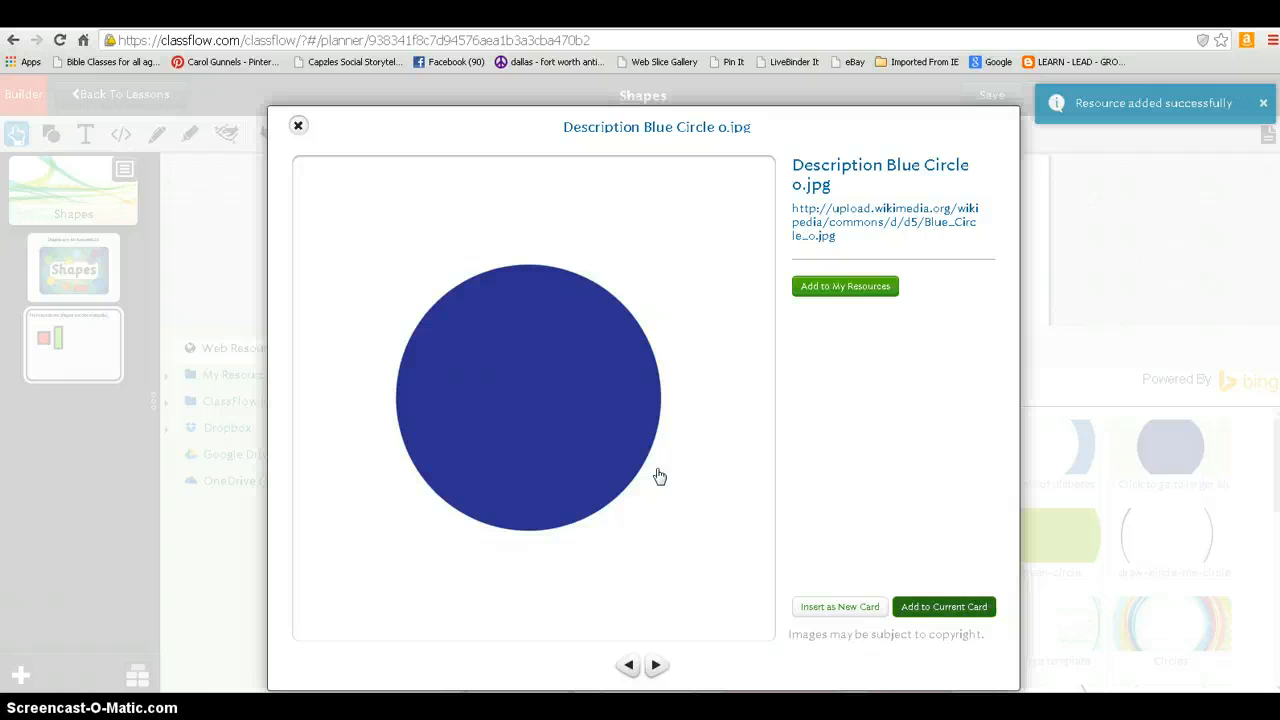
pyautogui.click(848, 296)
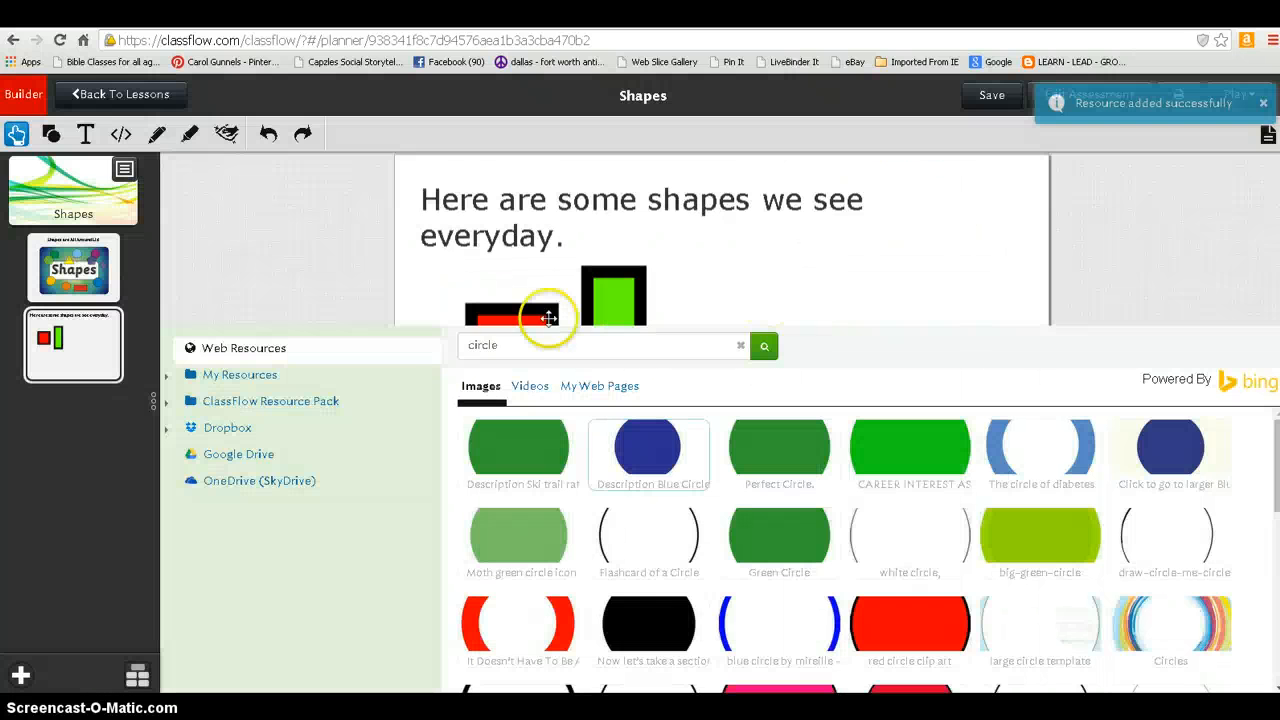
# Step: Add the saved blue circle picture from My Resources to the current card
pyautogui.click(264, 375)
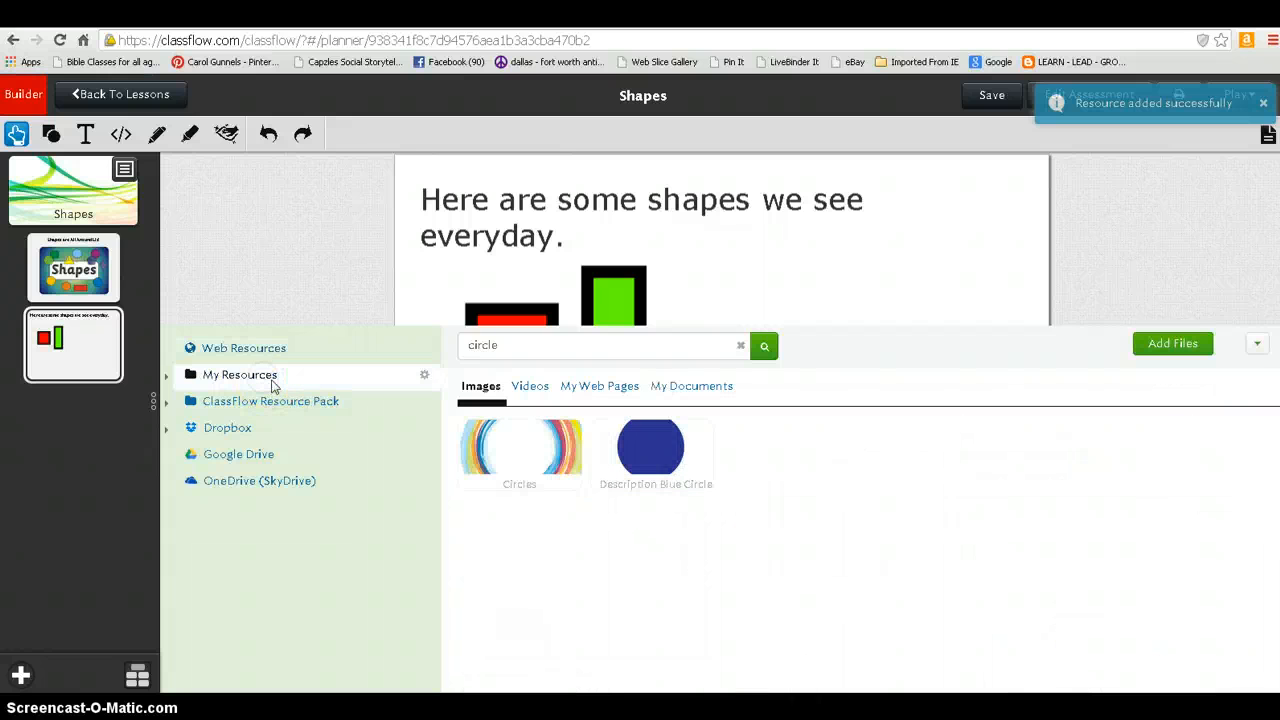
pyautogui.click(705, 445)
pyautogui.click(930, 606)
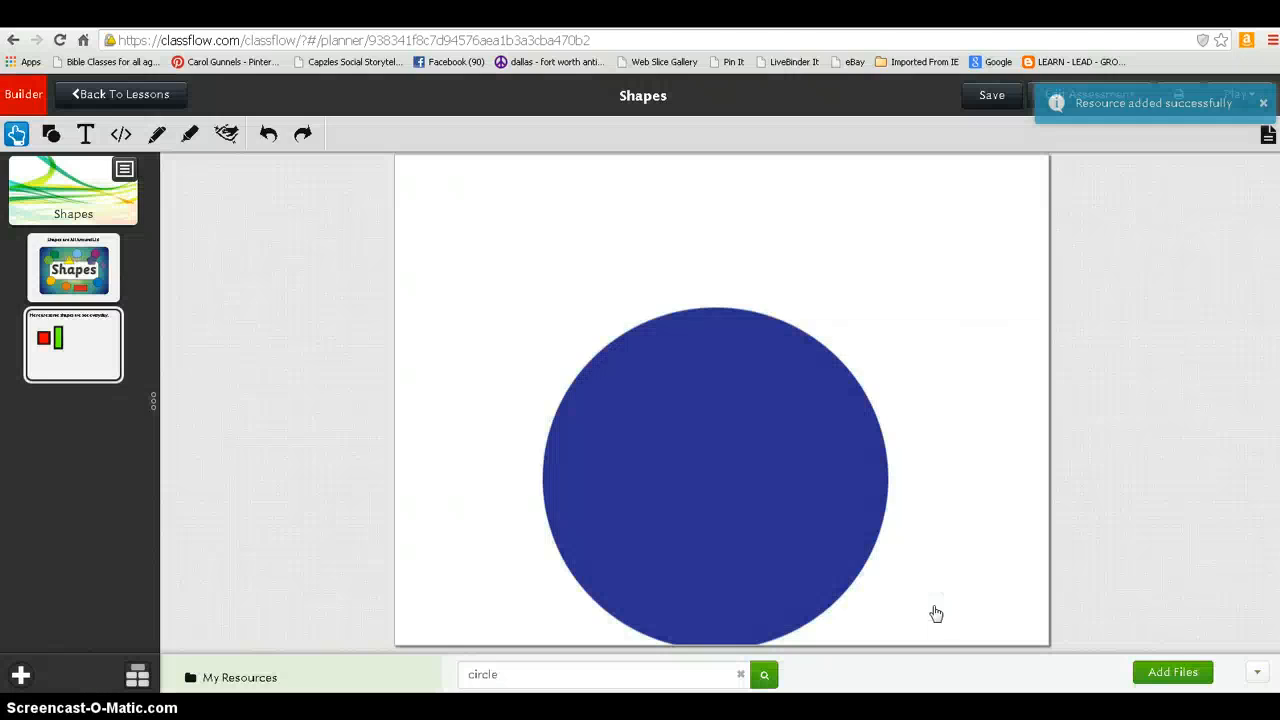
# Step: Shrink the blue circle picture to roughly the red square's size and move it near the card's right edge, level with the other shapes
pyautogui.click(749, 399)
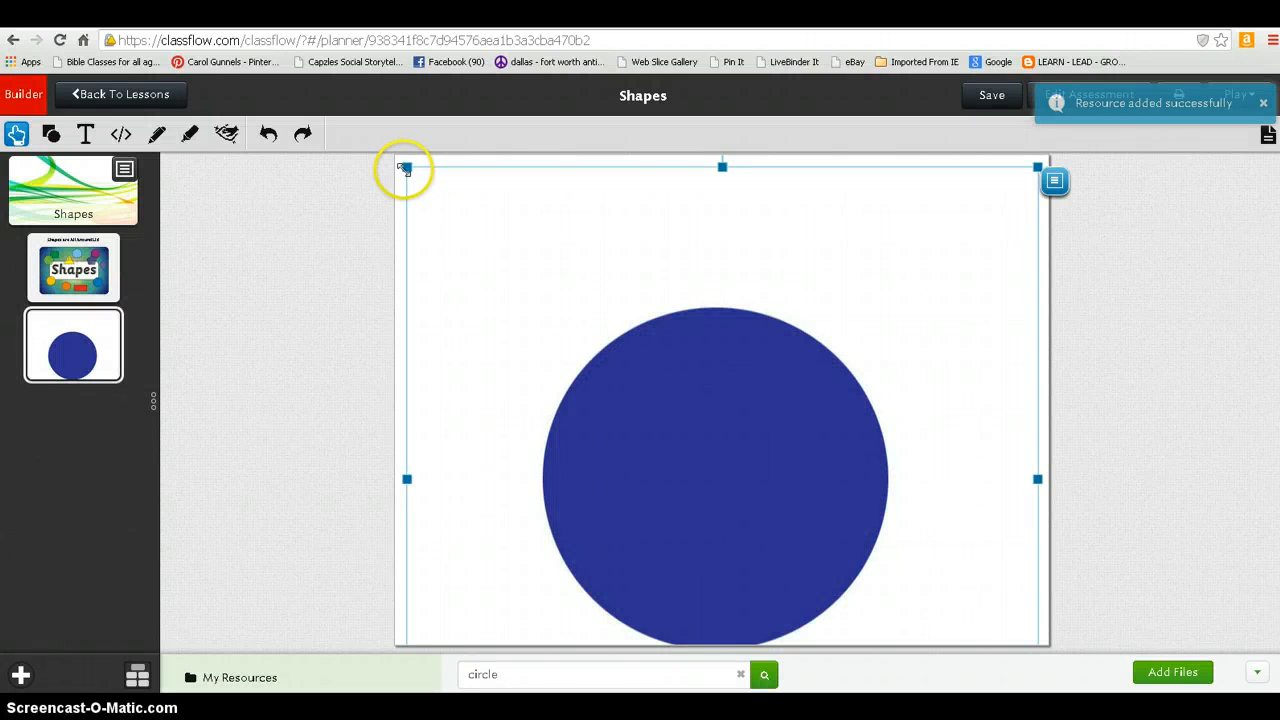
pyautogui.moveTo(406, 168); pyautogui.dragTo(827, 331)
pyautogui.click(764, 321)
pyautogui.click(857, 402)
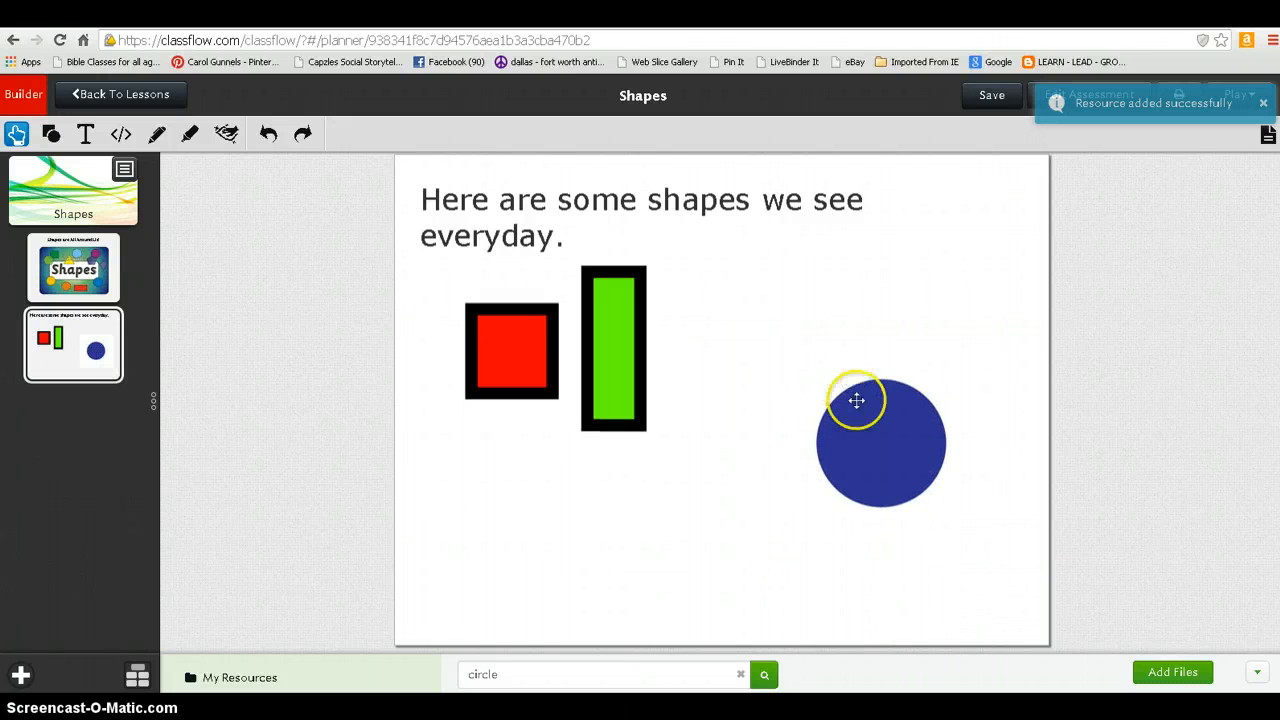
pyautogui.moveTo(766, 327); pyautogui.dragTo(849, 409)
pyautogui.moveTo(920, 490); pyautogui.dragTo(921, 319)
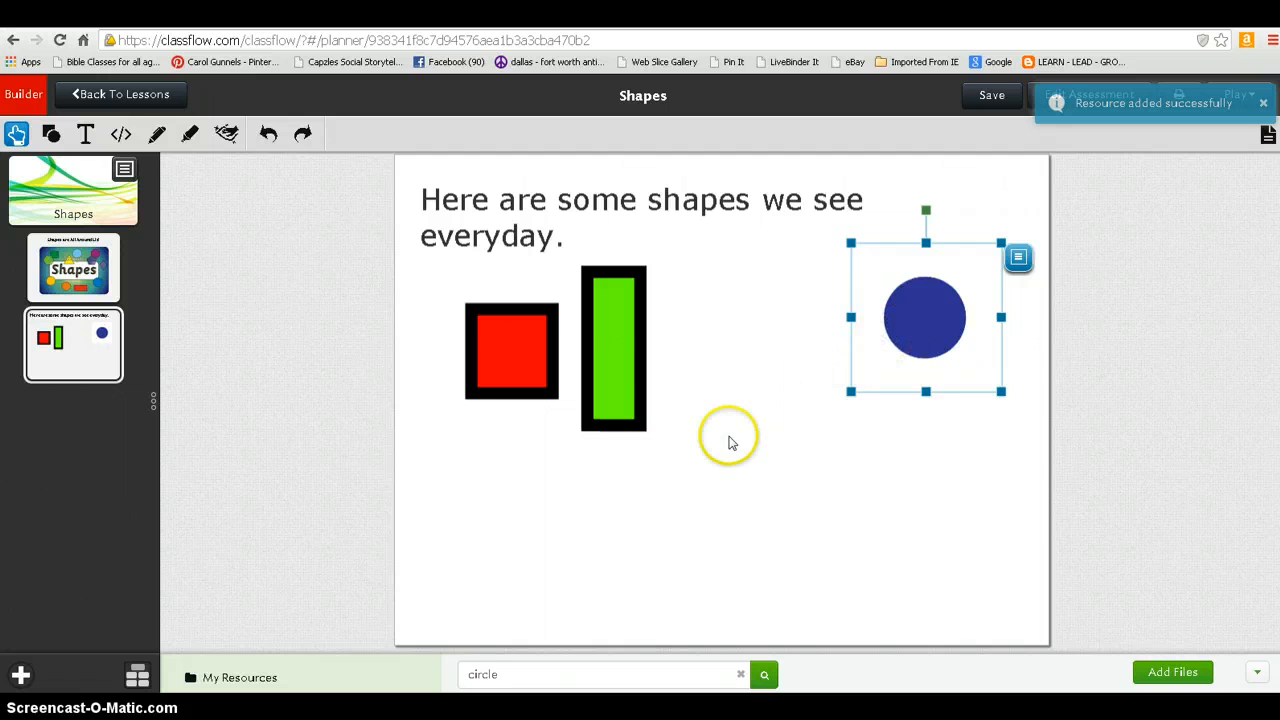
pyautogui.click(717, 441)
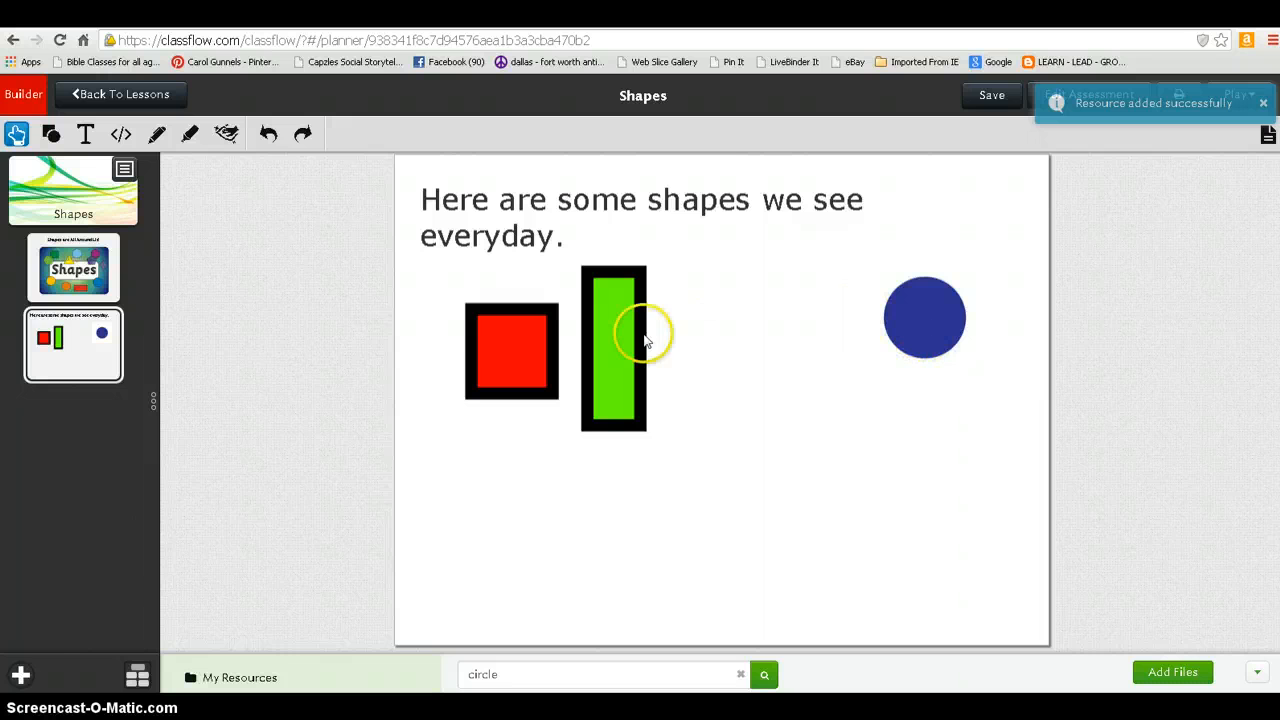
# Step: Add a new card with a text box near its top reading "Trace the shapes you see in the picture."
pyautogui.click(20, 676)
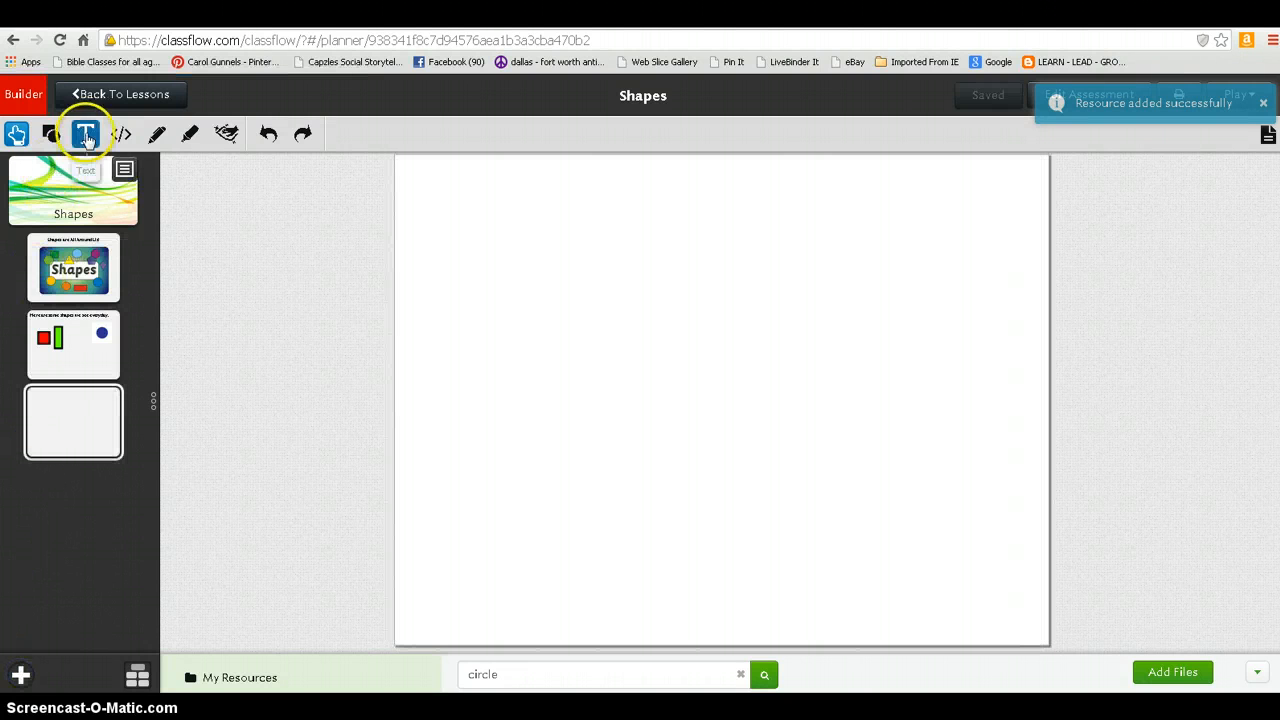
pyautogui.click(86, 136)
pyautogui.click(422, 182)
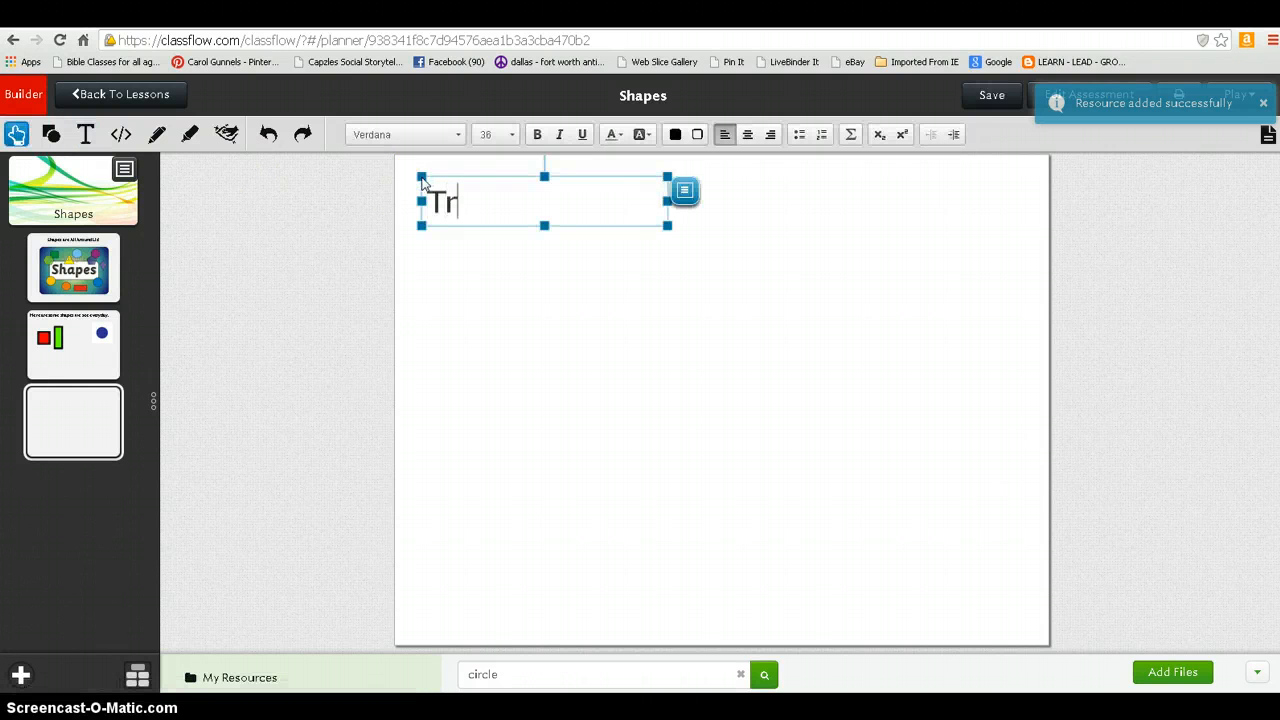
pyautogui.write('Trace the shap')
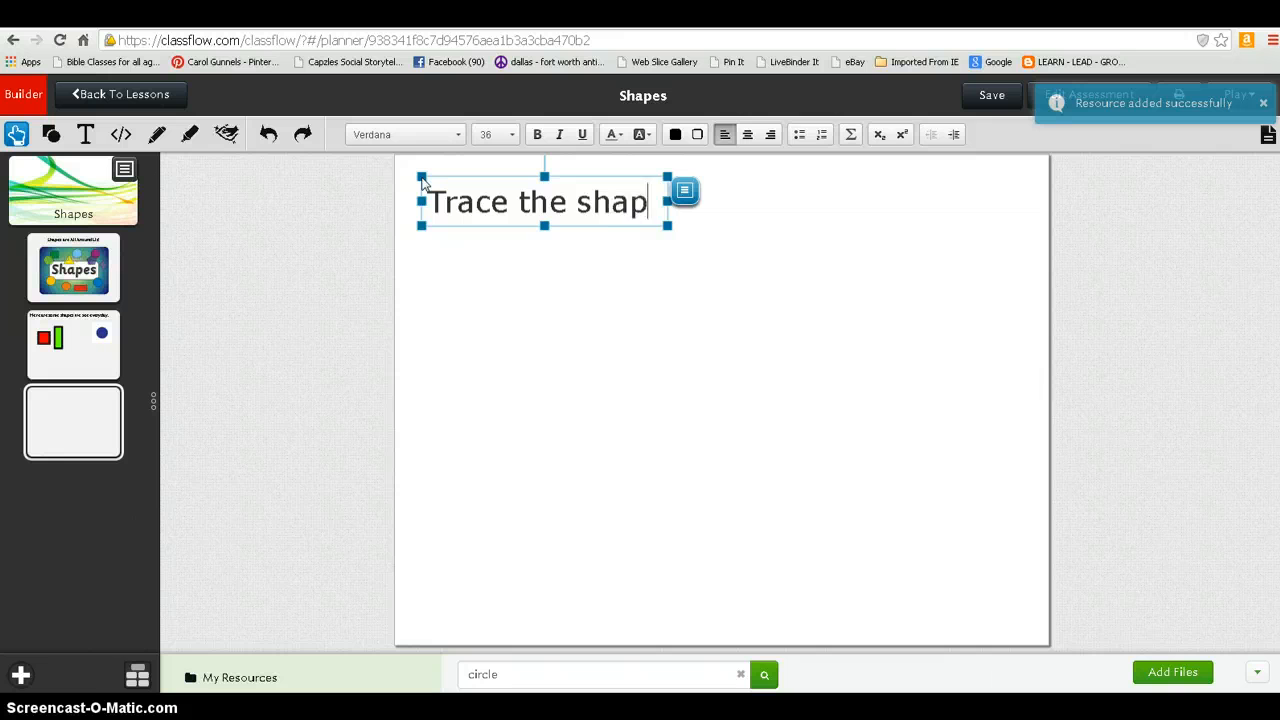
pyautogui.write('es you see in the picture.')
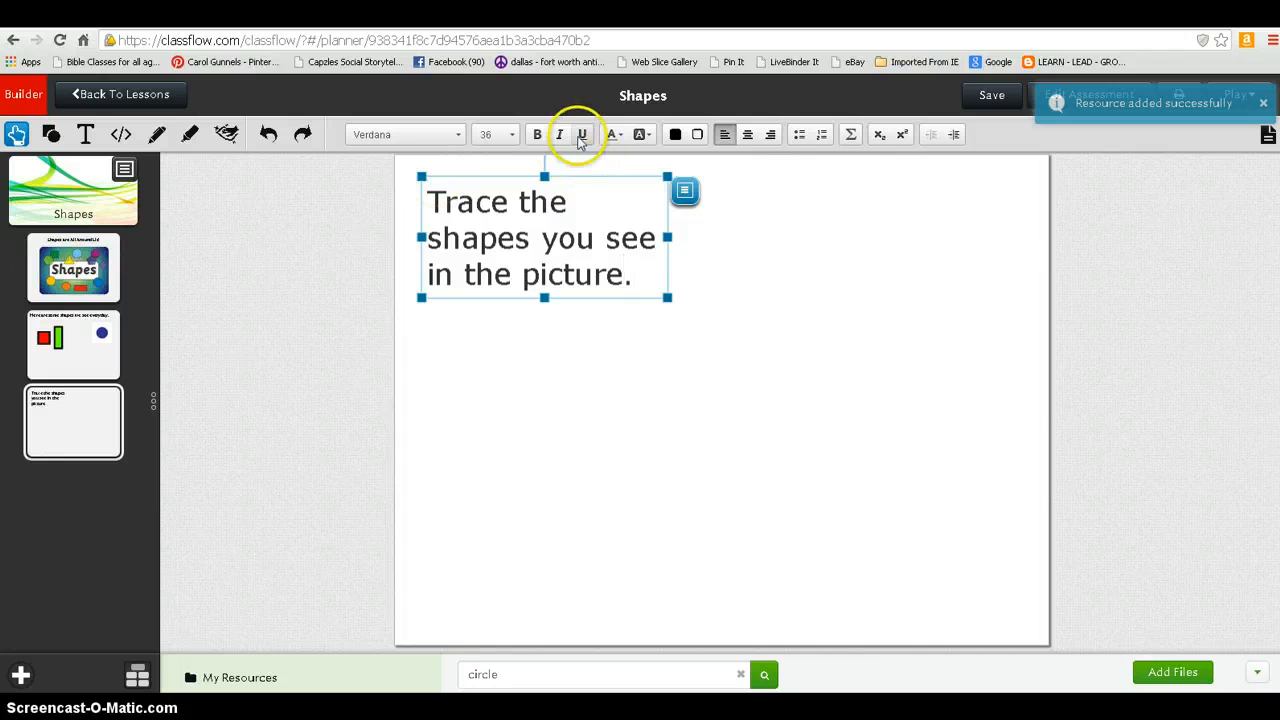
# Step: Widen the instruction's text box across the card so the sentence fits on one line, and nudge it slightly upward
pyautogui.moveTo(667, 236); pyautogui.dragTo(1038, 221)
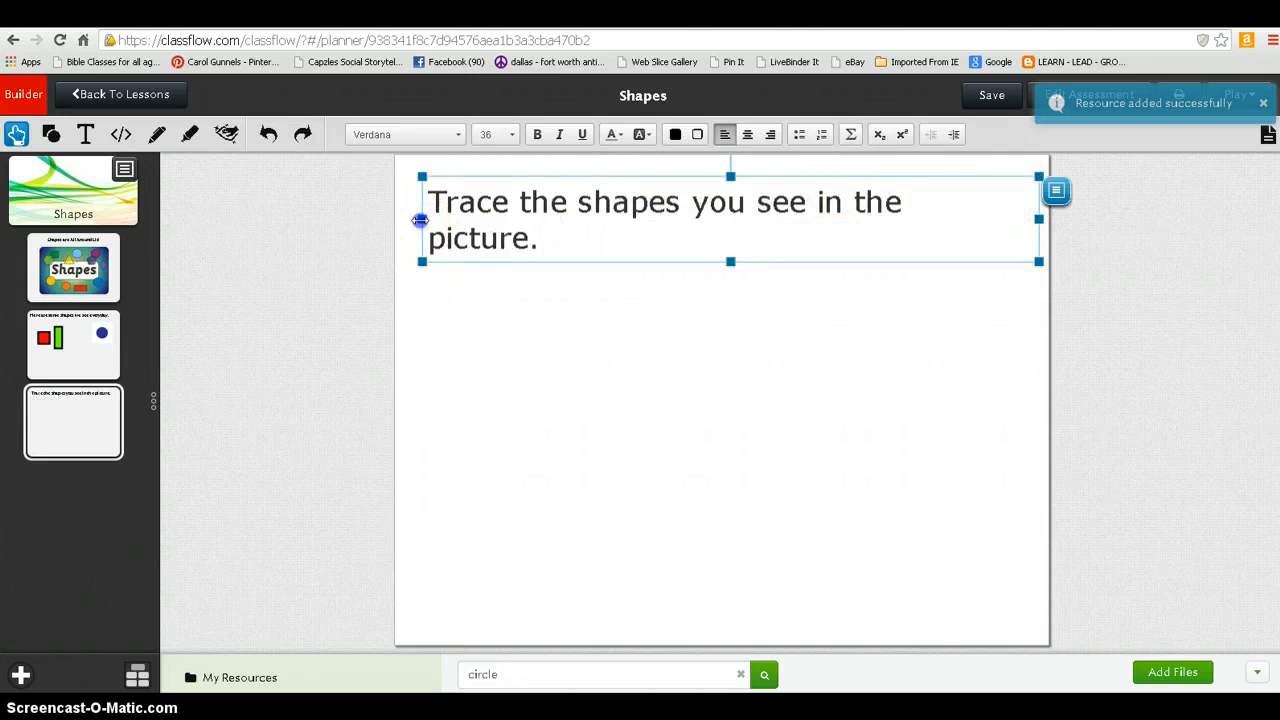
pyautogui.moveTo(420, 219); pyautogui.dragTo(398, 211)
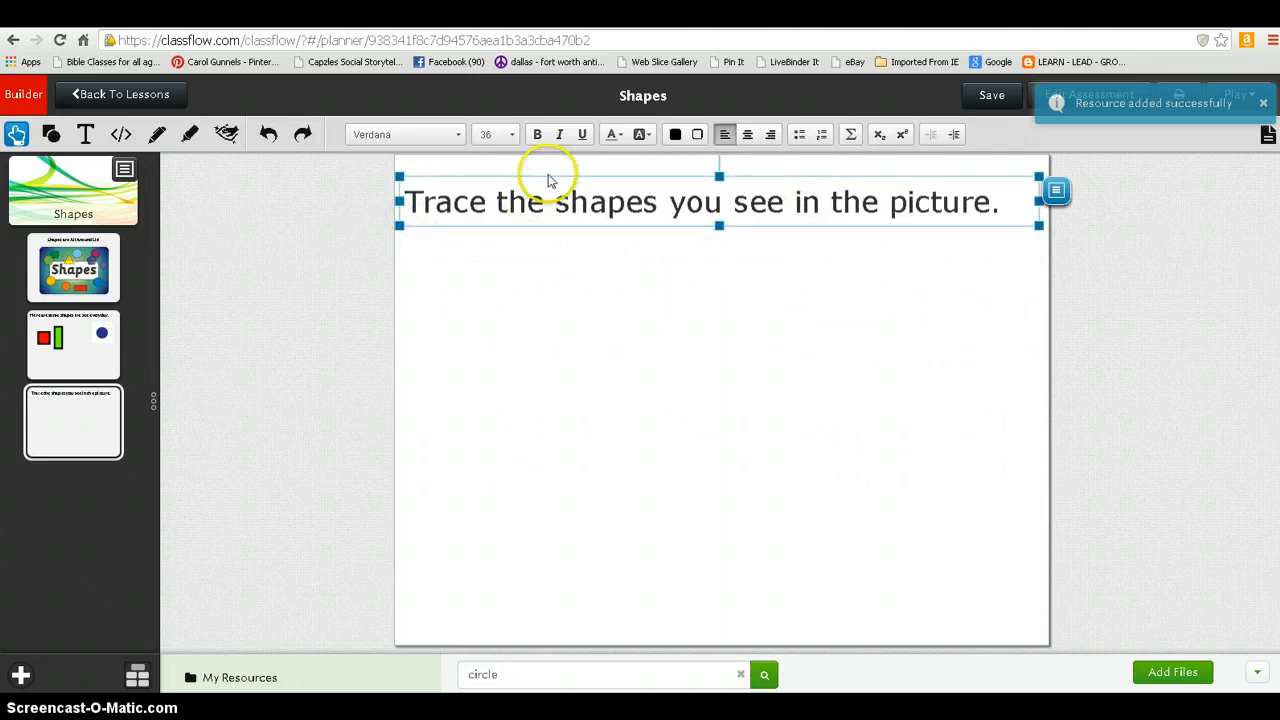
pyautogui.moveTo(546, 177); pyautogui.dragTo(554, 167)
pyautogui.click(560, 265)
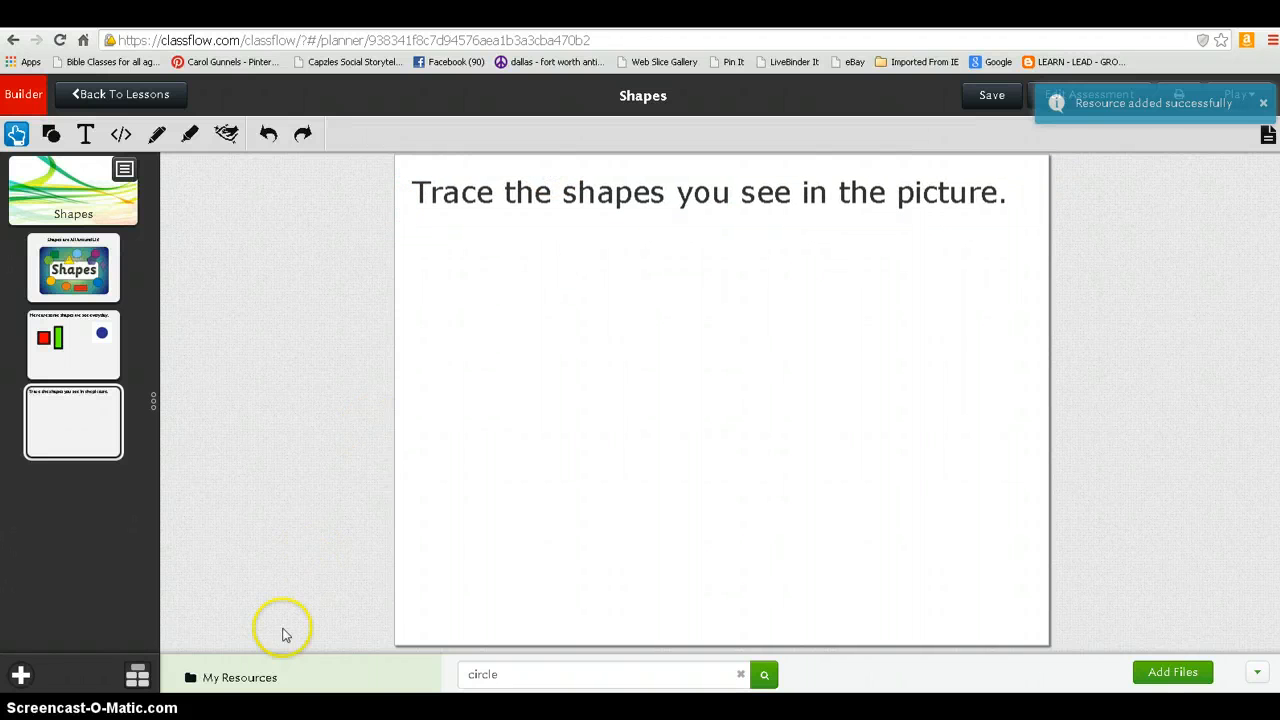
# Step: Search the web resources for "classroom" images and save the "One of two big kindergarten classrooms" picture to My Resources
pyautogui.click(258, 678)
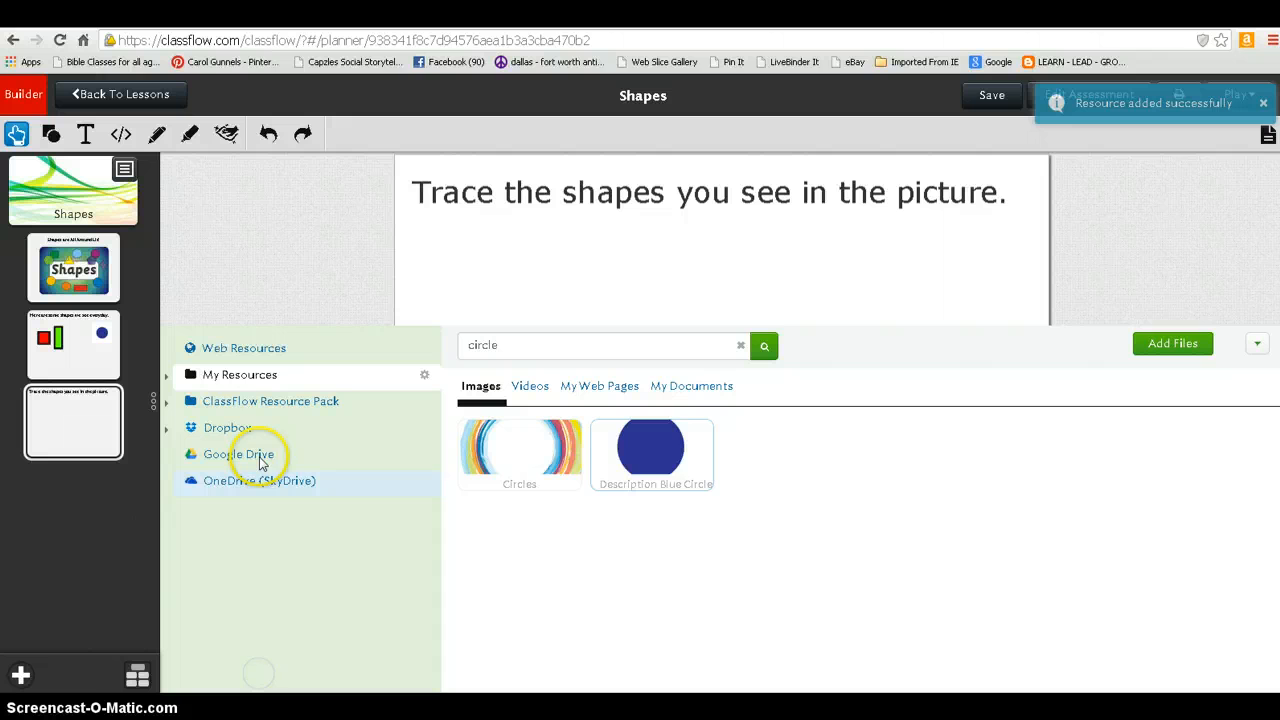
pyautogui.click(237, 347)
pyautogui.moveTo(526, 343); pyautogui.dragTo(401, 341)
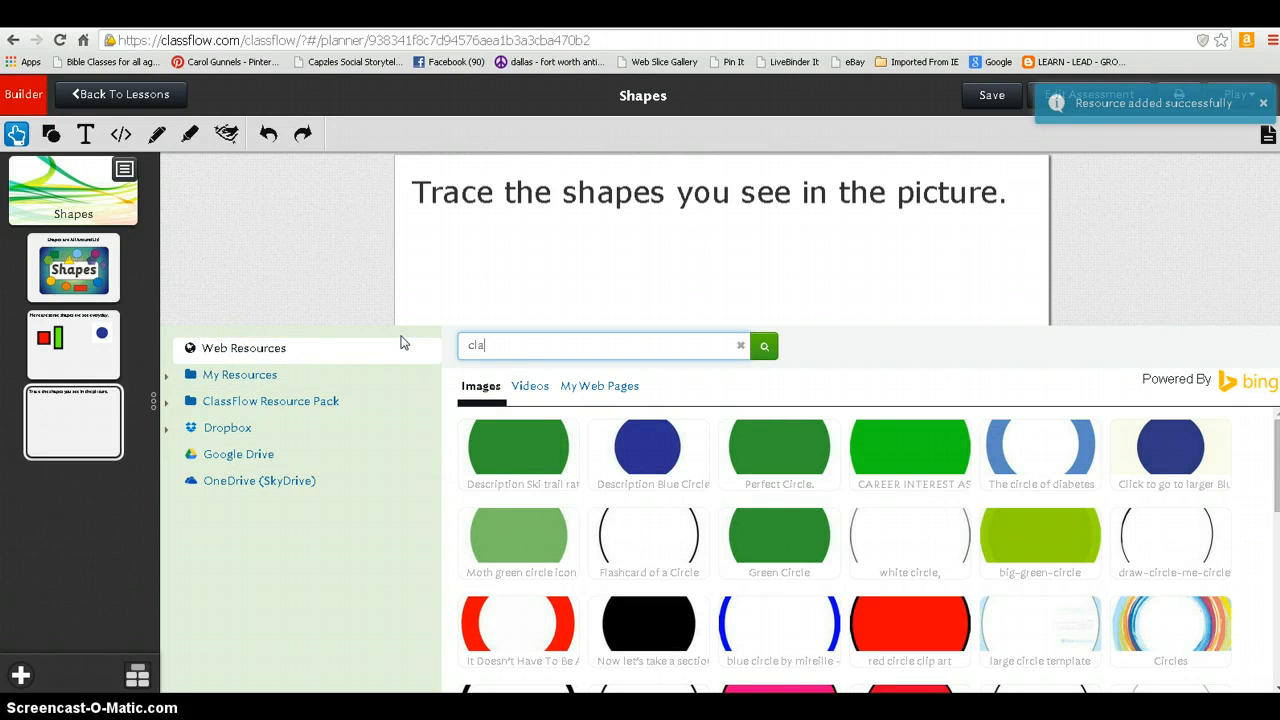
pyautogui.write('classroom')
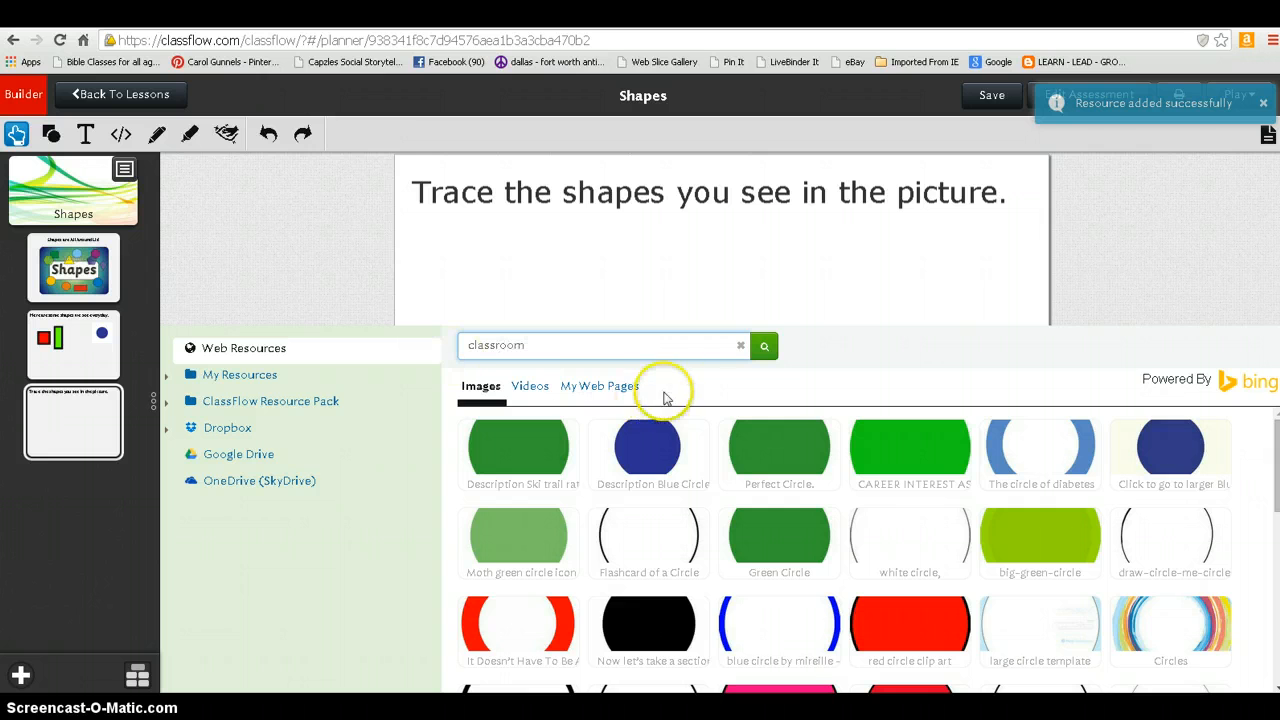
pyautogui.click(766, 346)
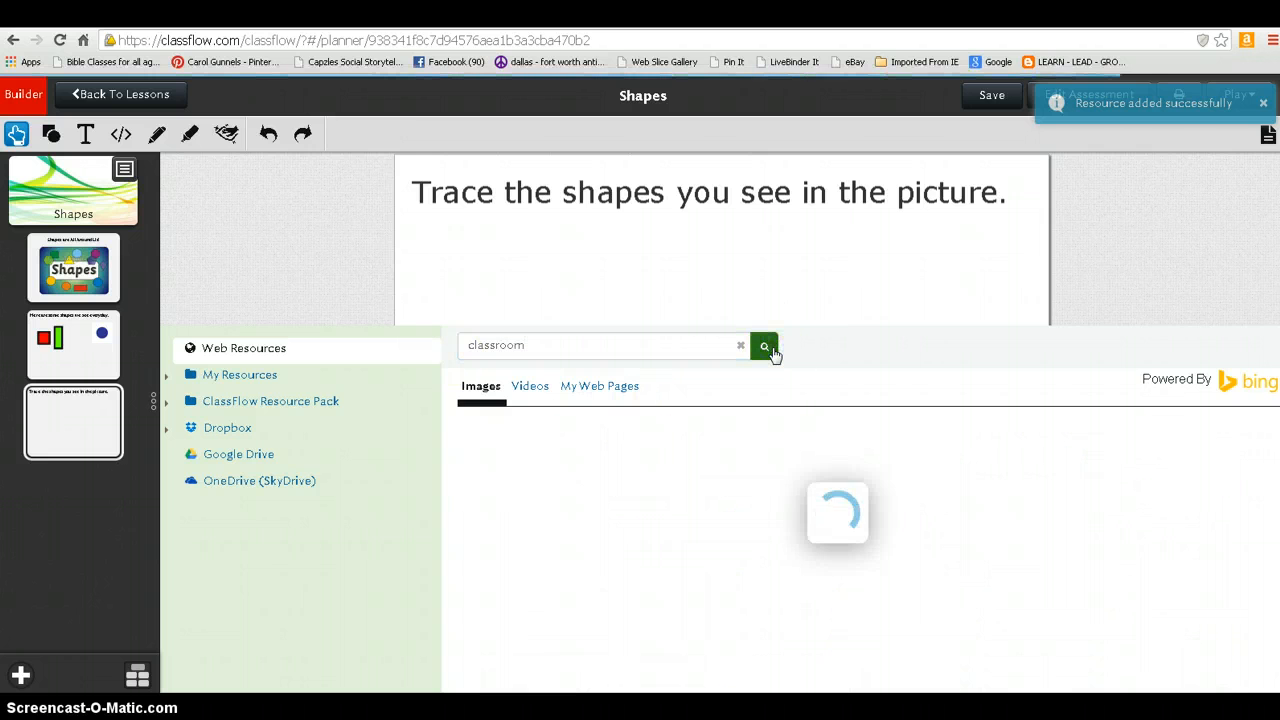
pyautogui.click(771, 350)
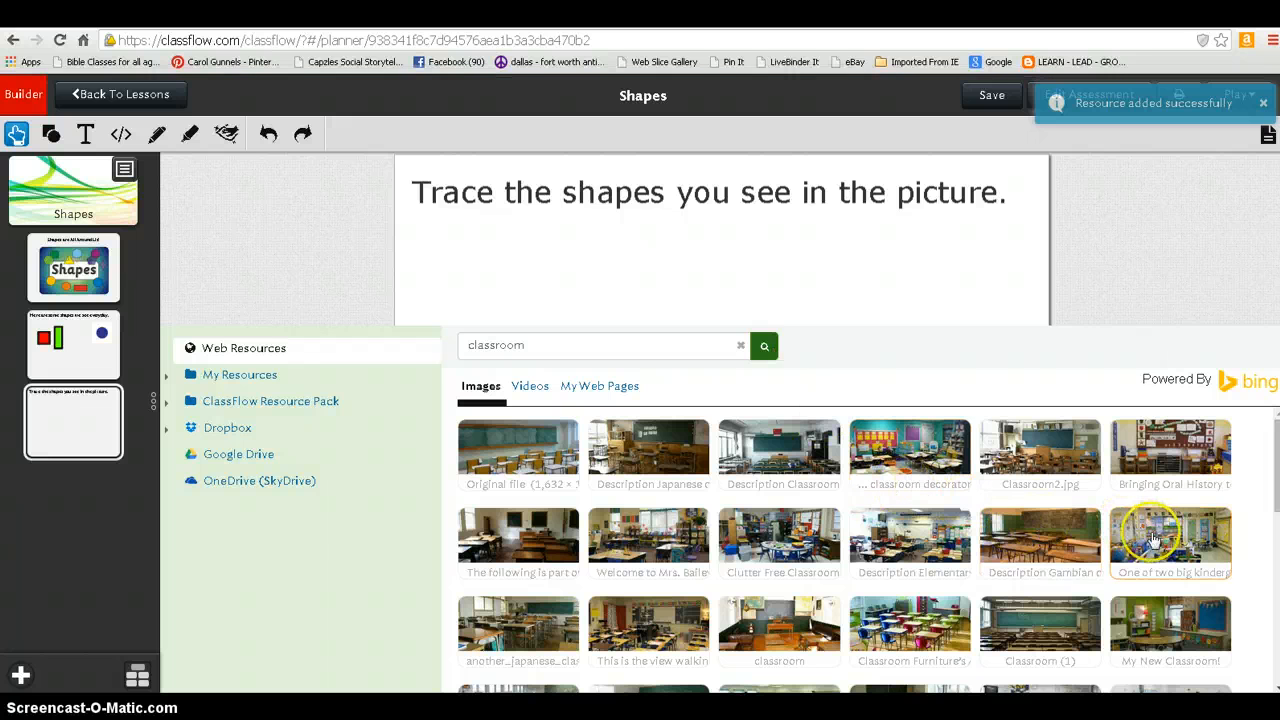
pyautogui.click(1153, 538)
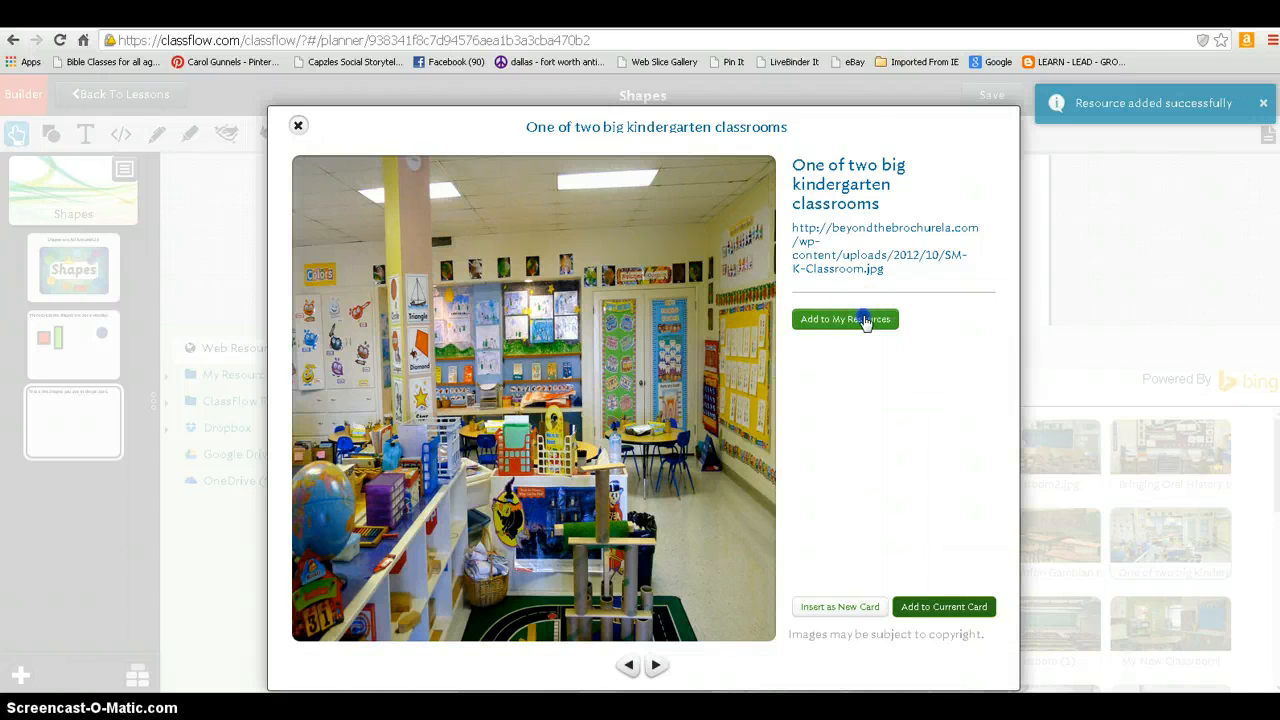
pyautogui.click(864, 320)
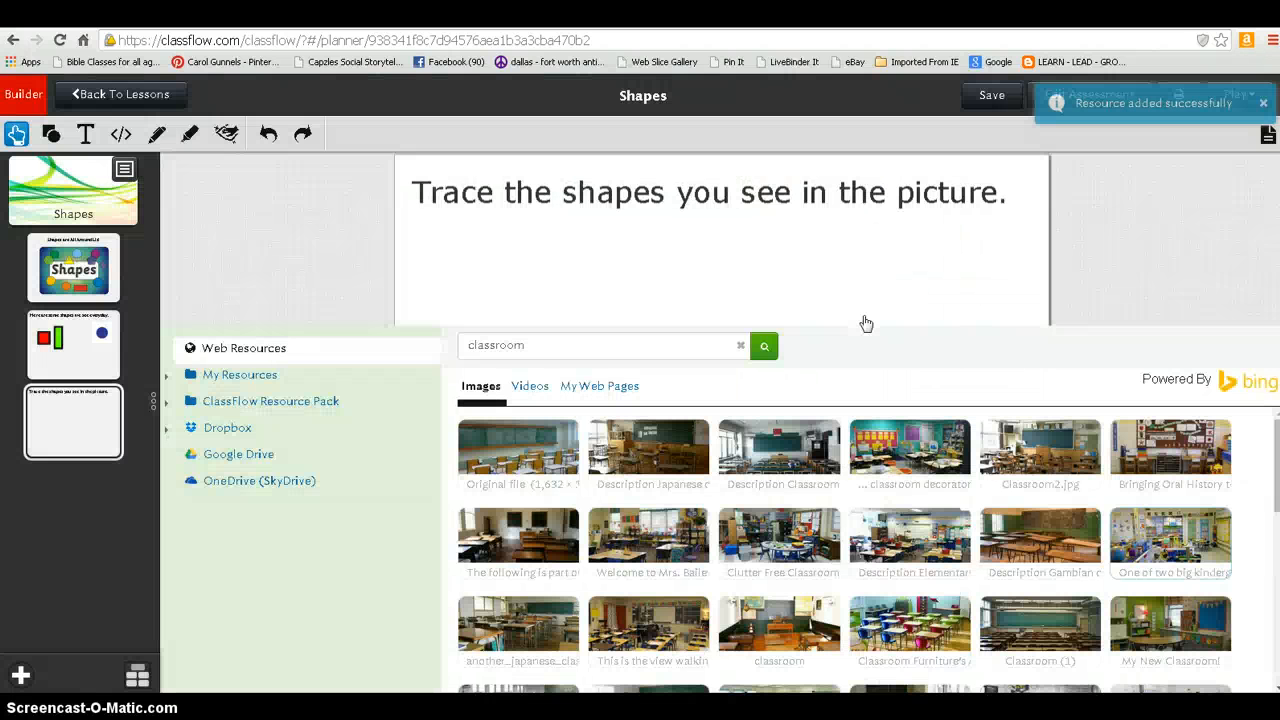
# Step: Add the saved kindergarten classroom picture from My Resources to the current card
pyautogui.click(268, 376)
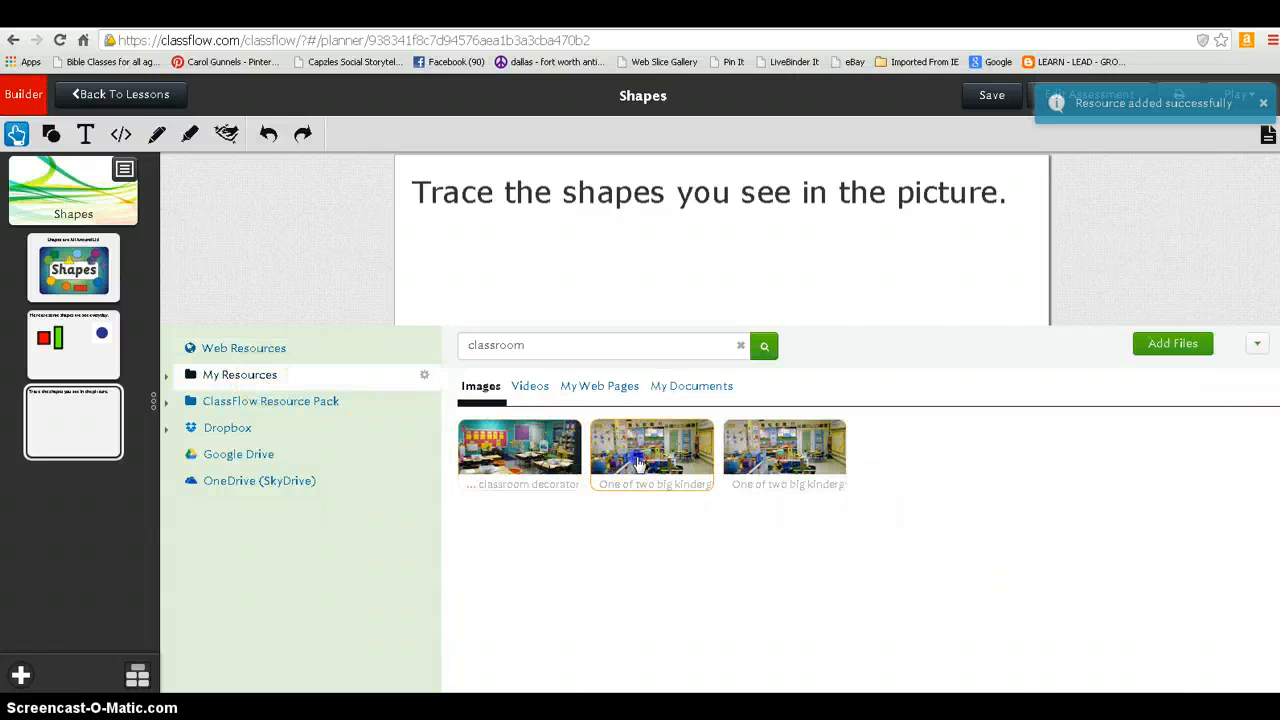
pyautogui.click(638, 462)
pyautogui.click(922, 607)
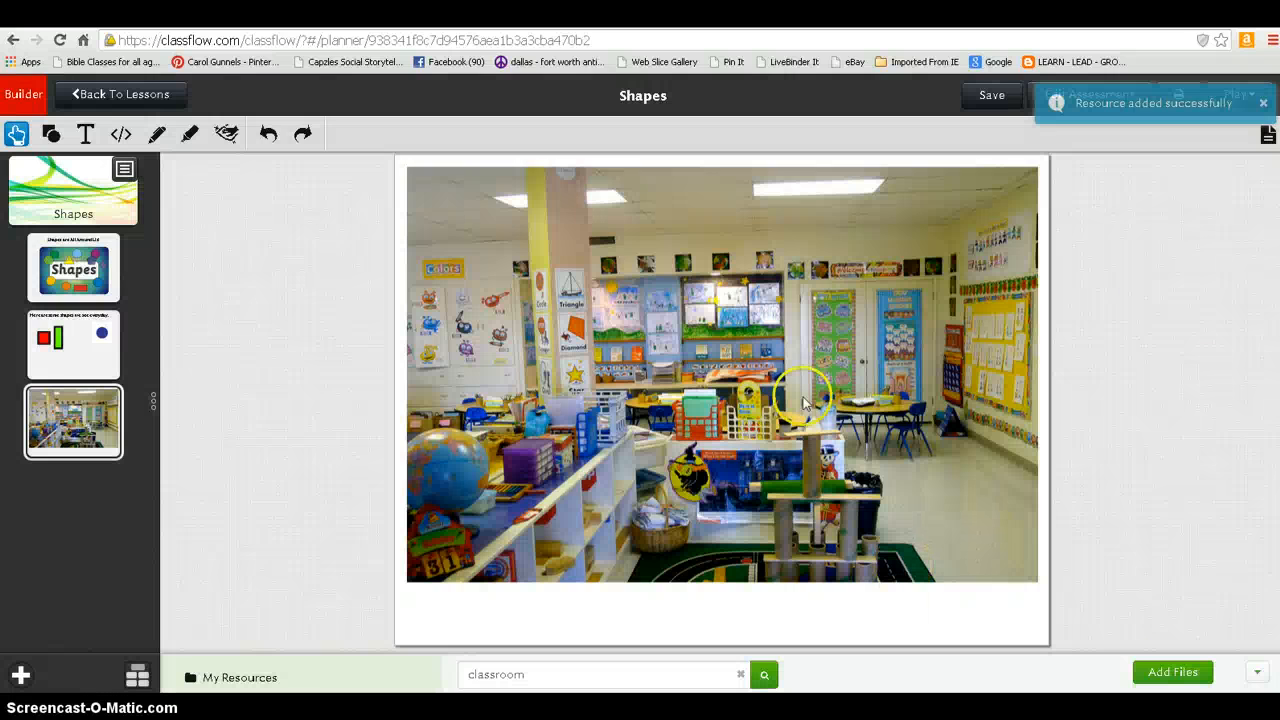
# Step: Shrink the classroom picture and center it on the card just below the tracing instruction
pyautogui.click(592, 203)
pyautogui.moveTo(422, 165); pyautogui.dragTo(469, 235)
pyautogui.moveTo(573, 278); pyautogui.dragTo(529, 283)
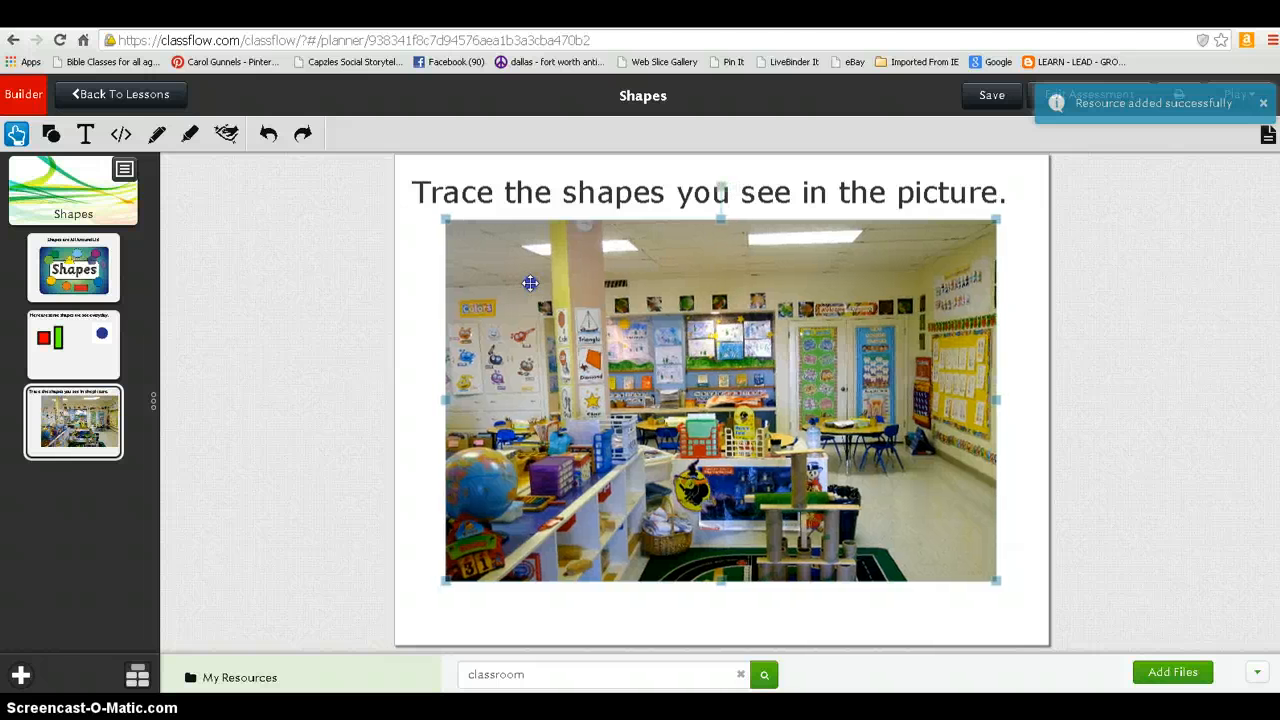
pyautogui.click(1041, 460)
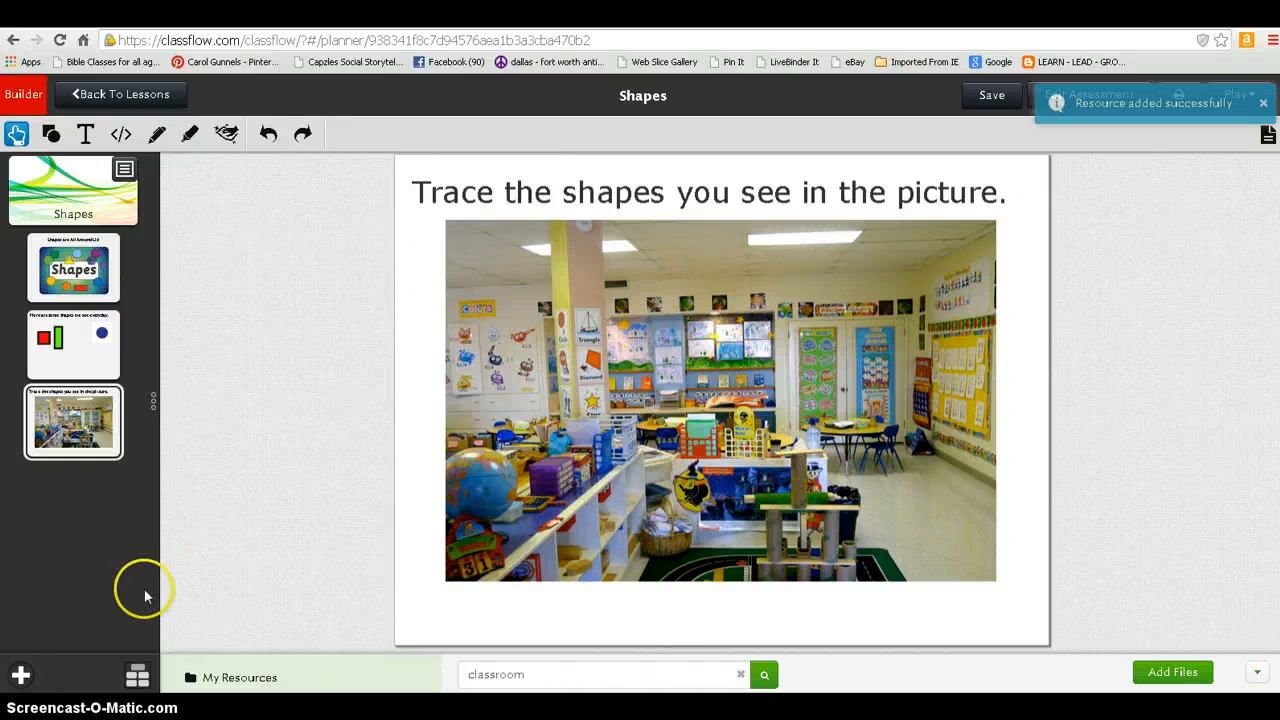
# Step: Add a new card with the heading "Draw the following shapes:" near its top, widening the text box to fit one line
pyautogui.click(22, 674)
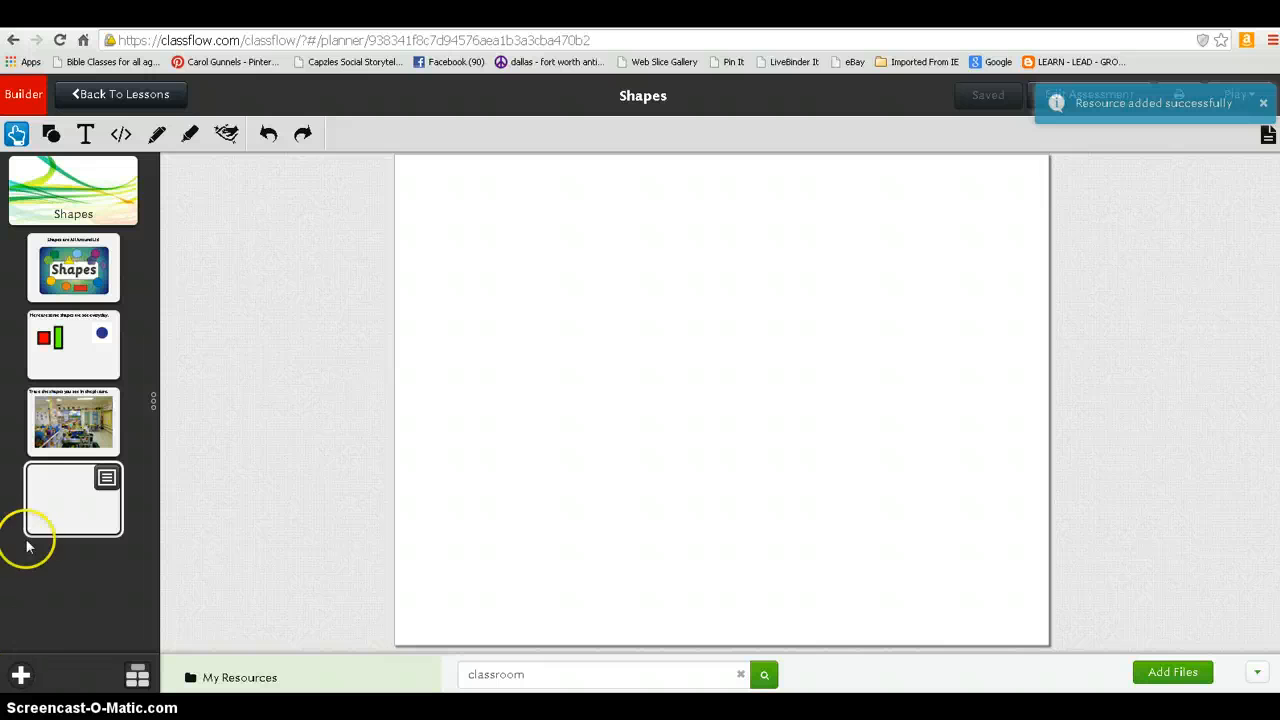
pyautogui.click(85, 134)
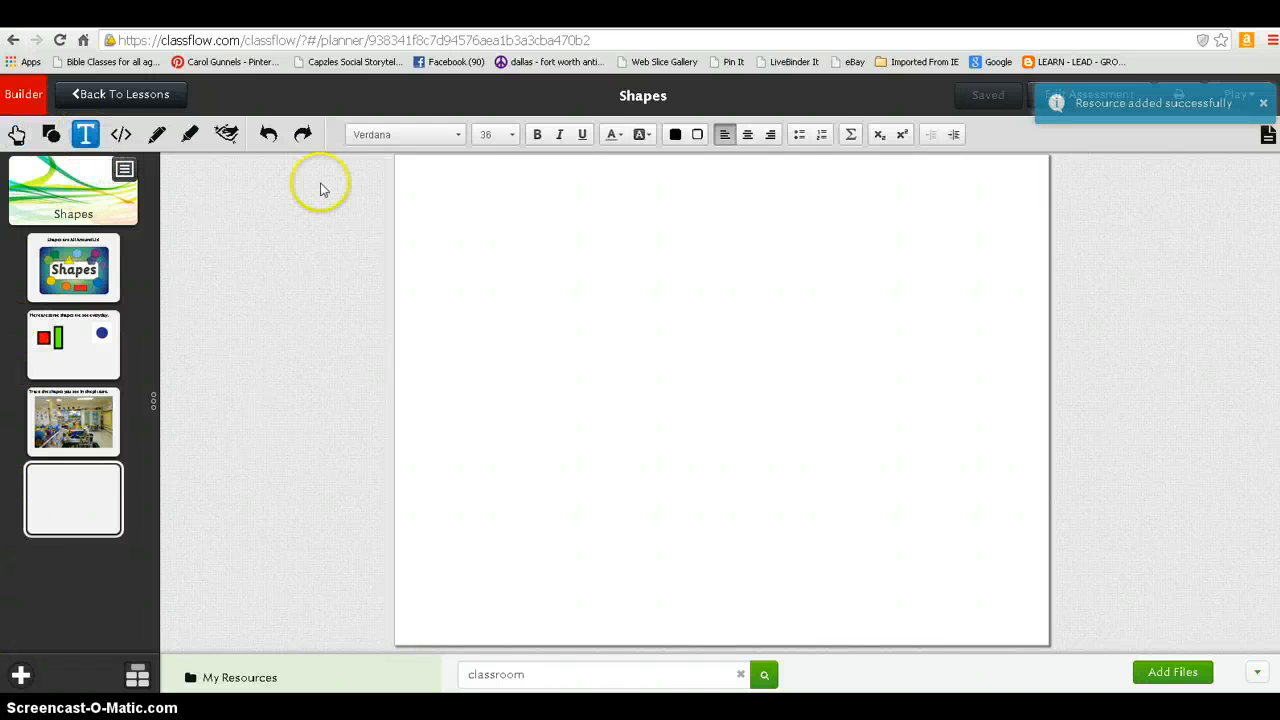
pyautogui.click(418, 187)
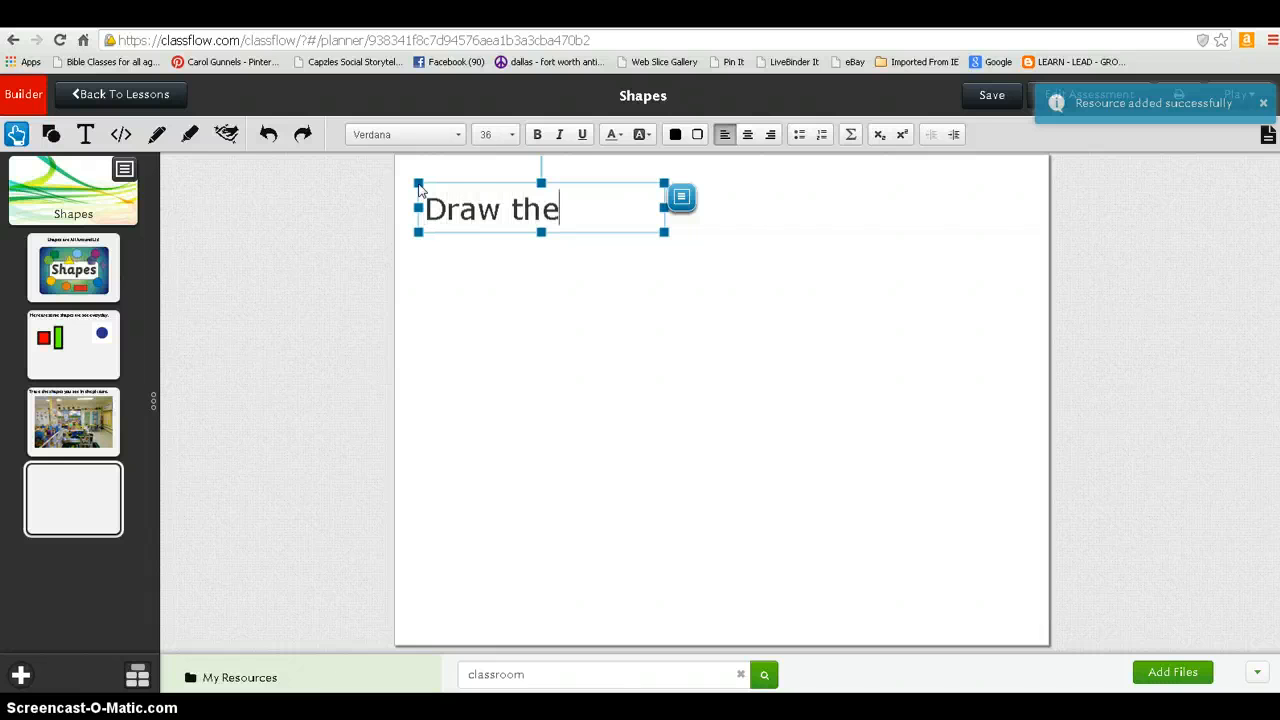
pyautogui.write('Draw the following shap')
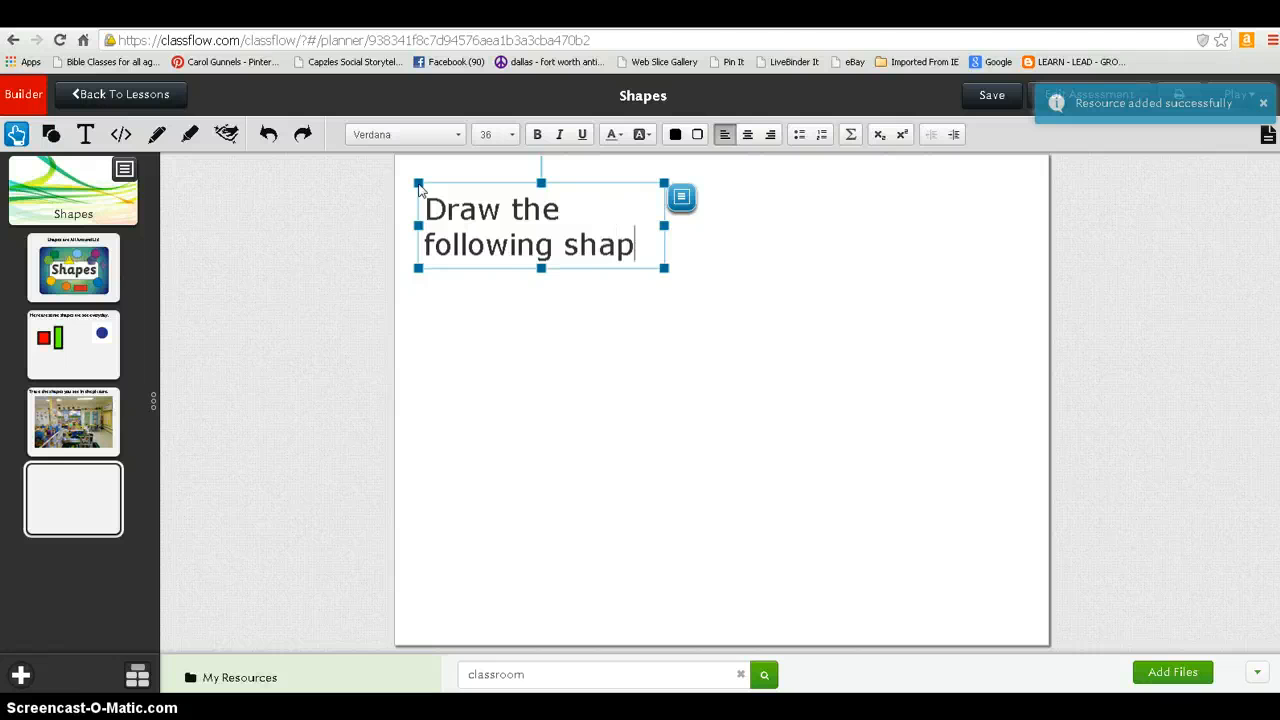
pyautogui.write('r')
pyautogui.press('BackSpace')
pyautogui.write('es:')
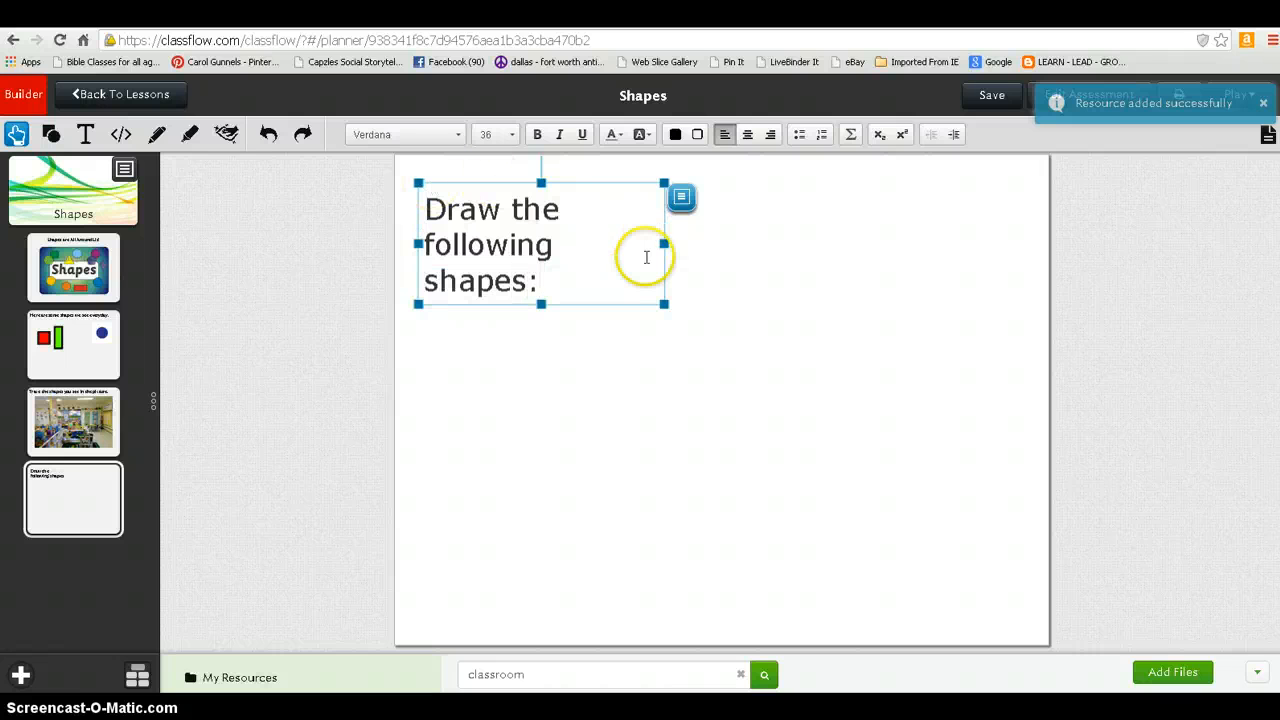
pyautogui.moveTo(664, 243)
pyautogui.mouseDown()
pyautogui.moveTo(895, 206)
pyautogui.moveTo(1003, 209)
pyautogui.mouseUp()
pyautogui.click(689, 297)
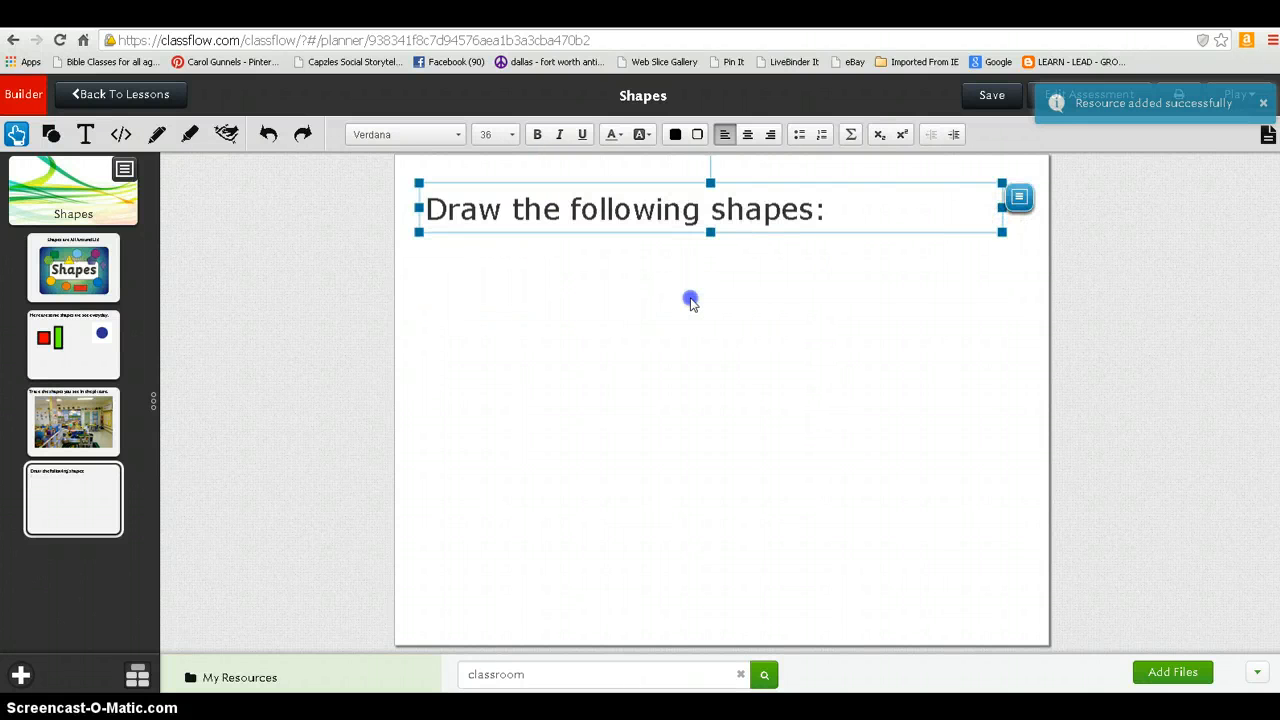
# Step: Add two text labels below the heading, "Circle" near the card's left side and "square" near its right side
pyautogui.click(85, 133)
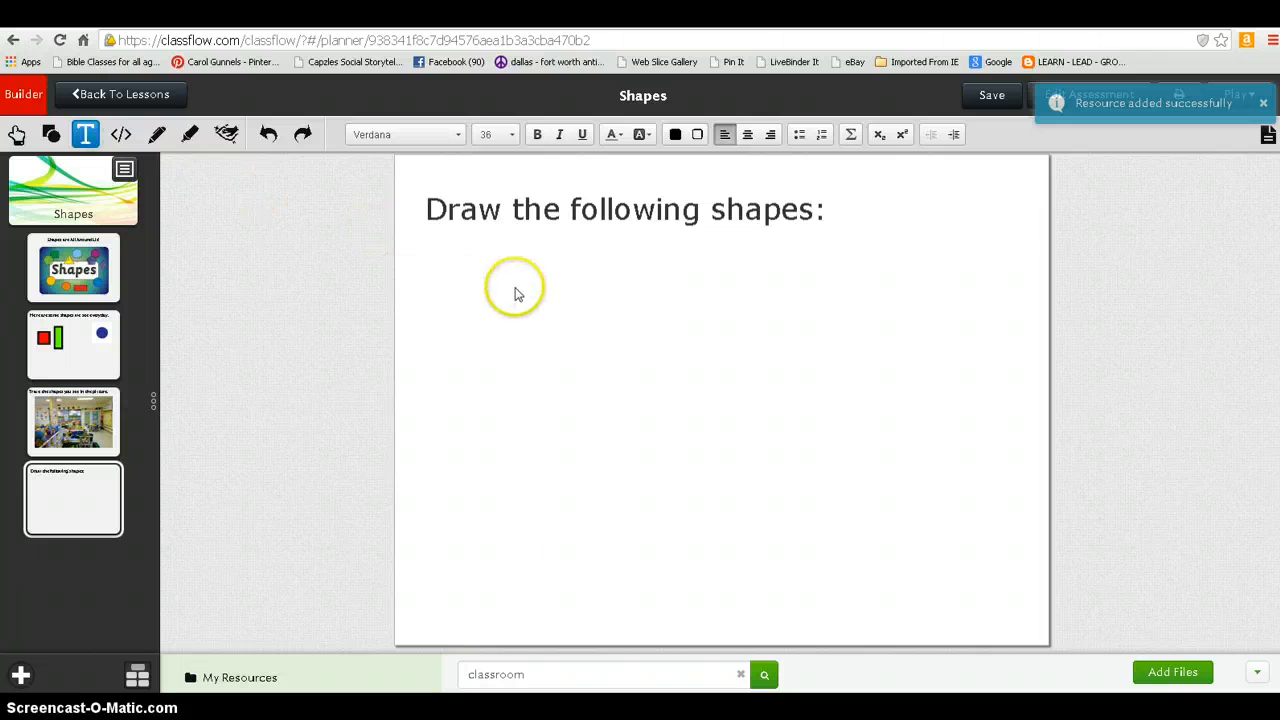
pyautogui.click(455, 303)
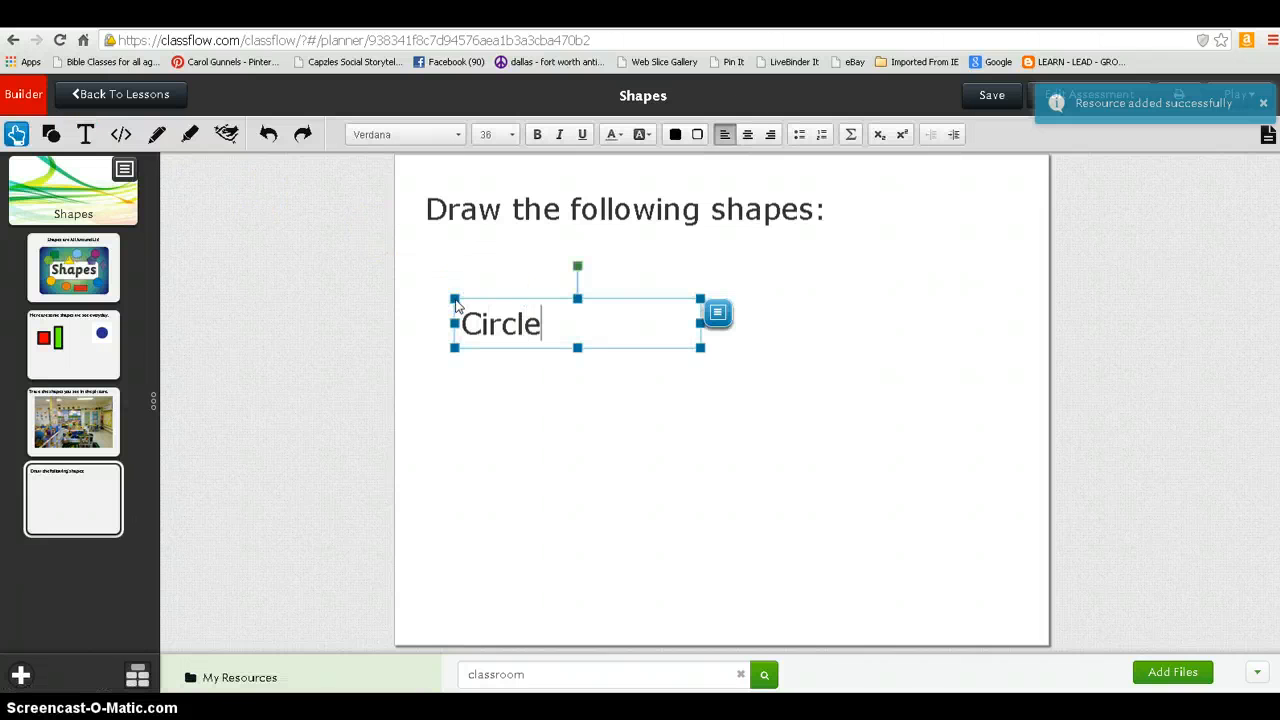
pyautogui.click(821, 371)
pyautogui.click(85, 133)
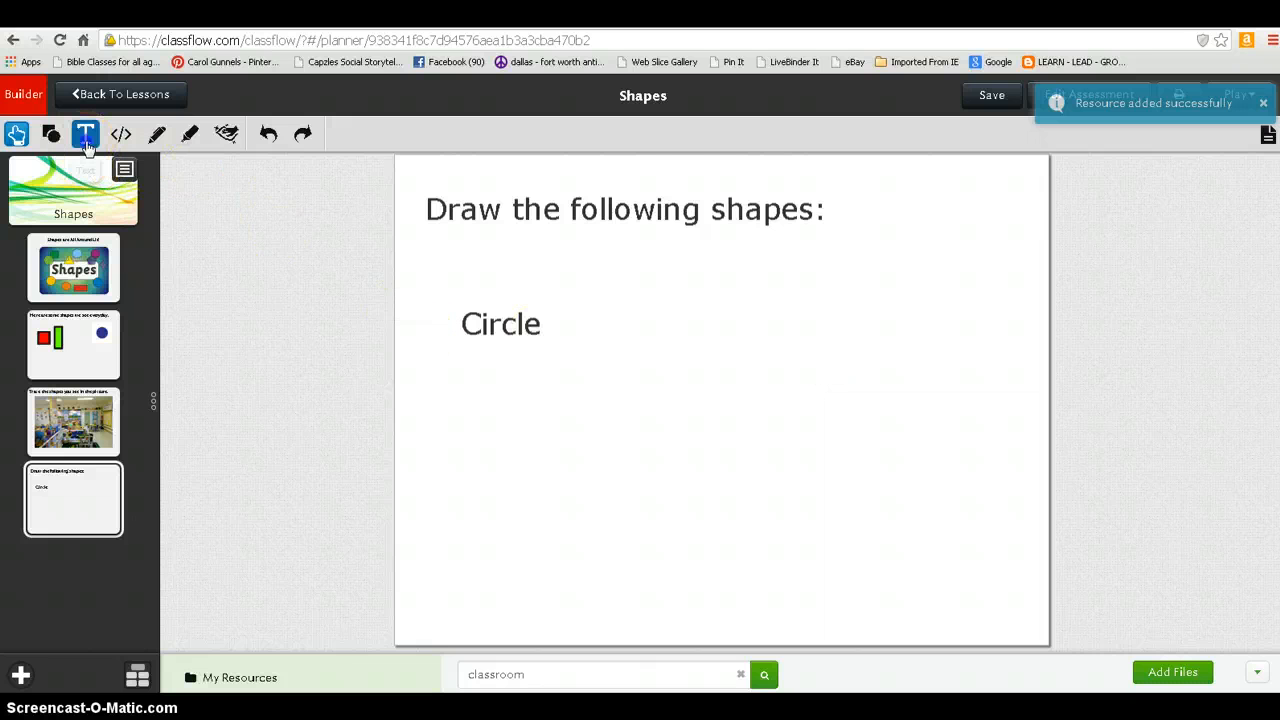
pyautogui.click(773, 318)
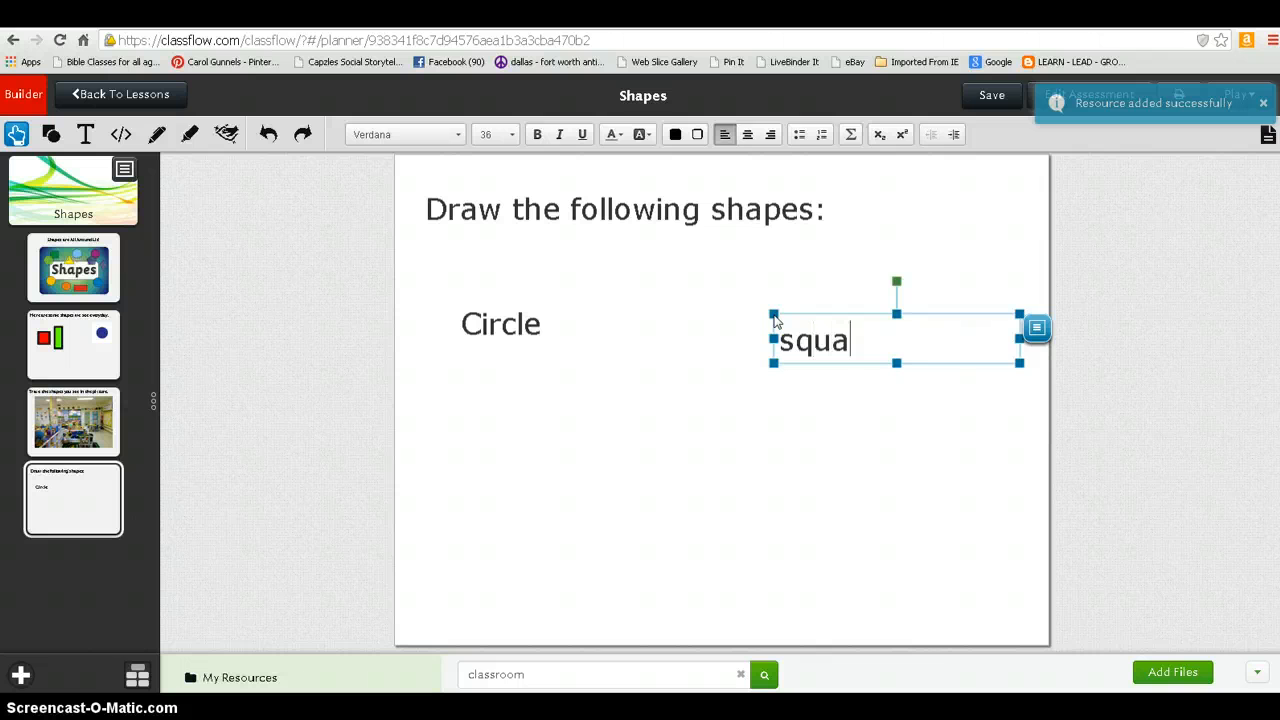
pyautogui.click(782, 375)
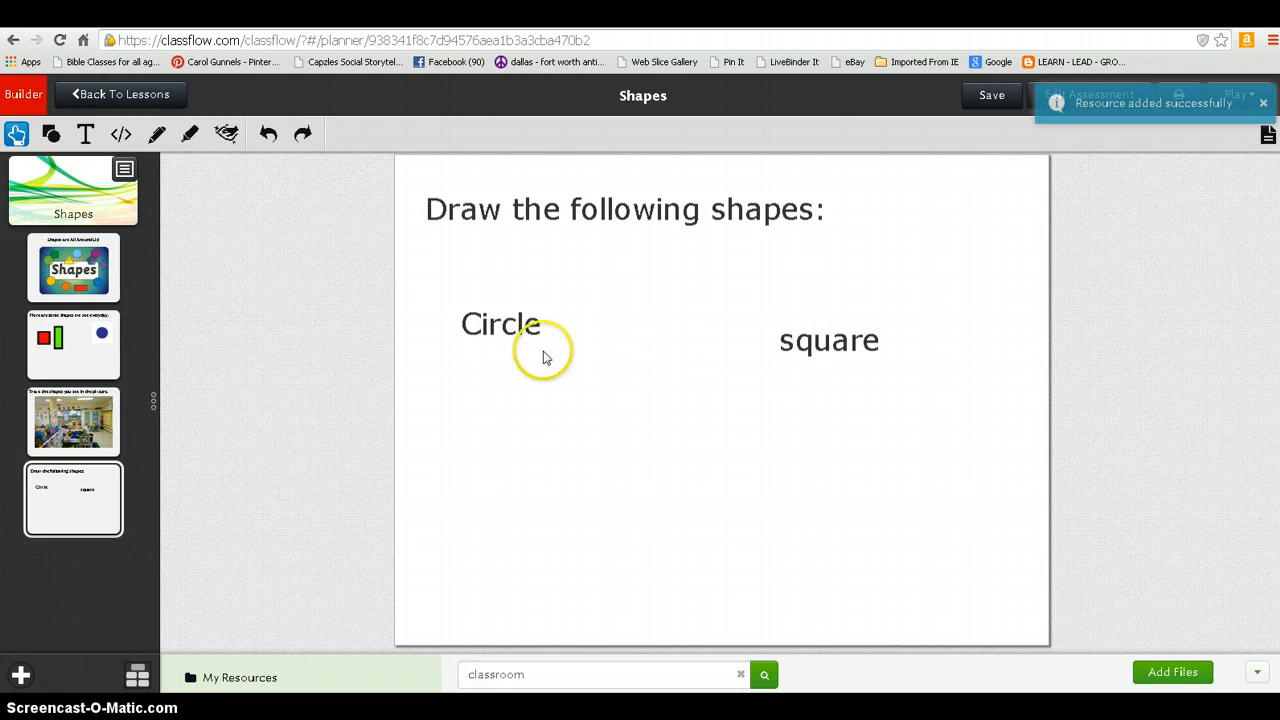
# Step: Add a new blank card after the drawing card and look at the web resources available for it
pyautogui.click(21, 678)
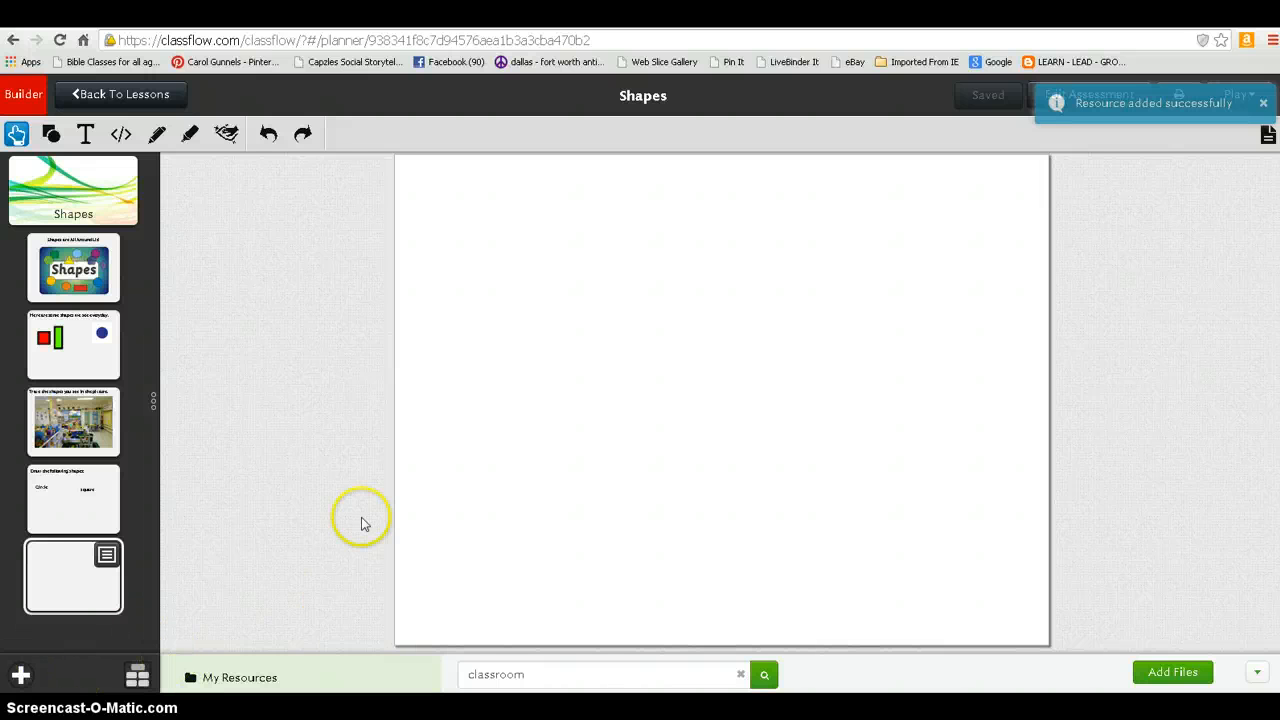
pyautogui.click(229, 677)
pyautogui.click(222, 347)
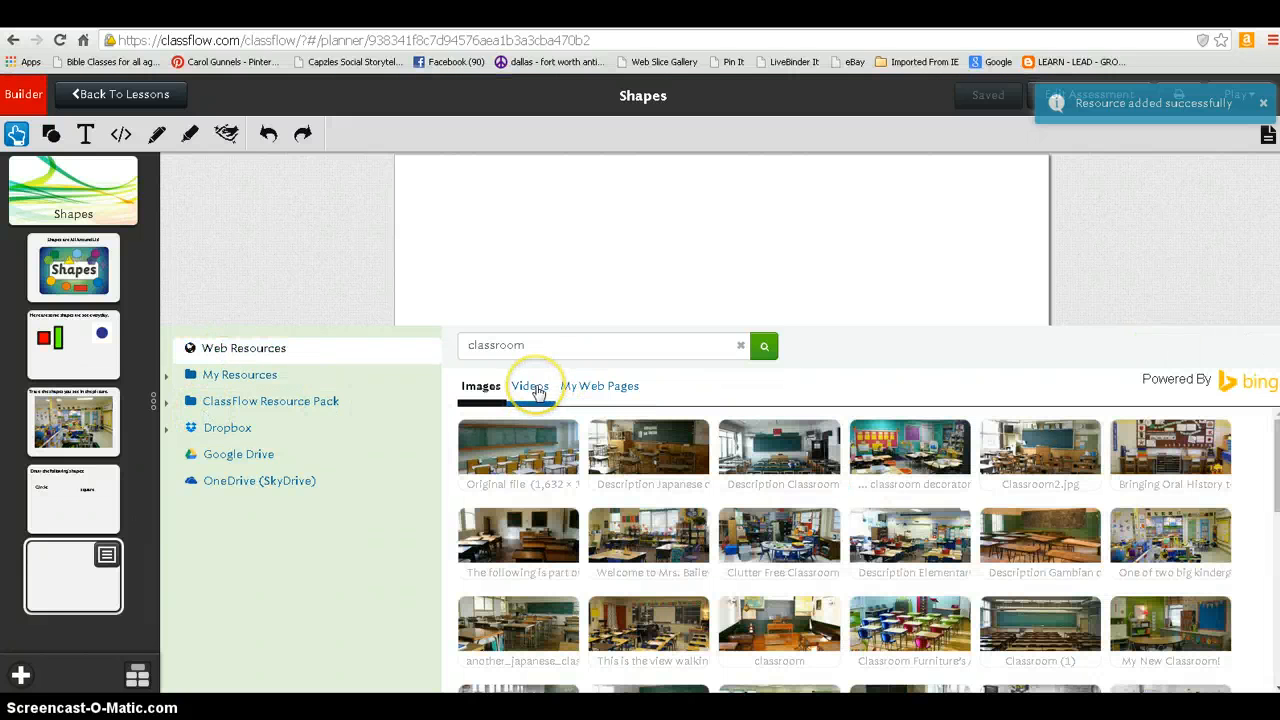
pyautogui.click(345, 243)
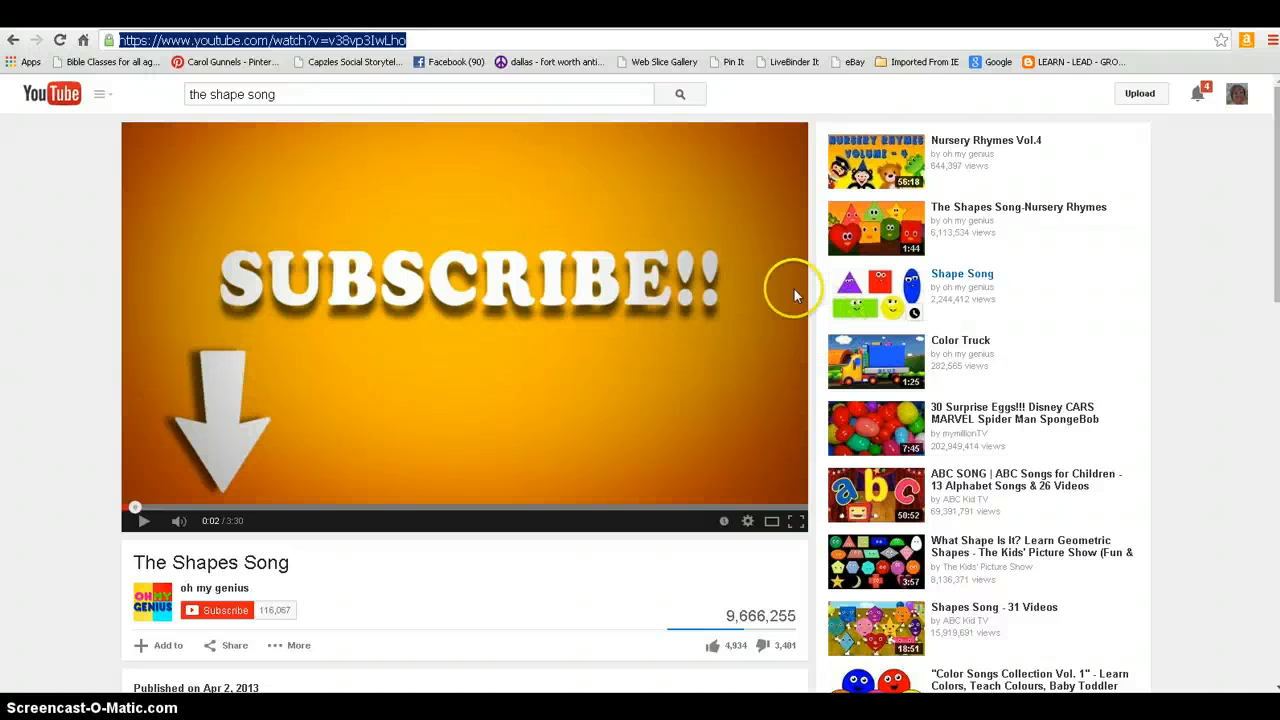
# Step: Switch from the YouTube video to the SafeShare.TV safe view of "The Shapes Song" and copy its web address
pyautogui.click(372, 44)
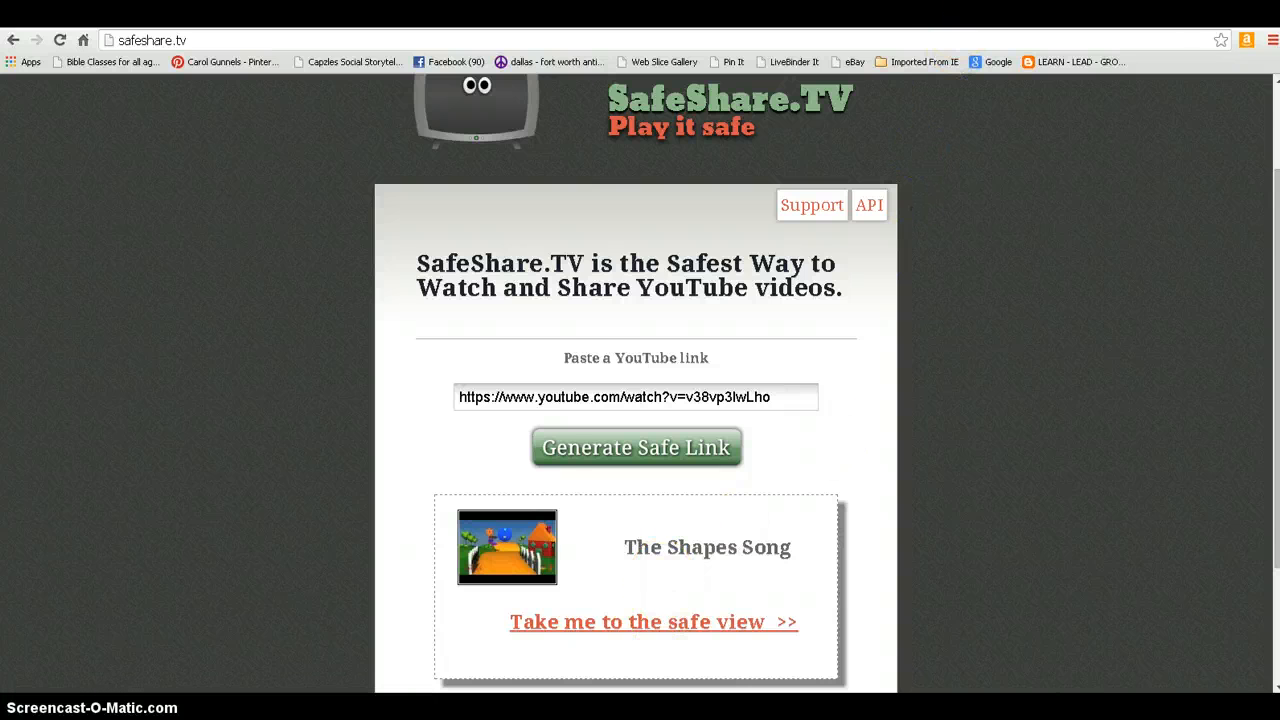
pyautogui.hotkey('ctrl', 'Tab')
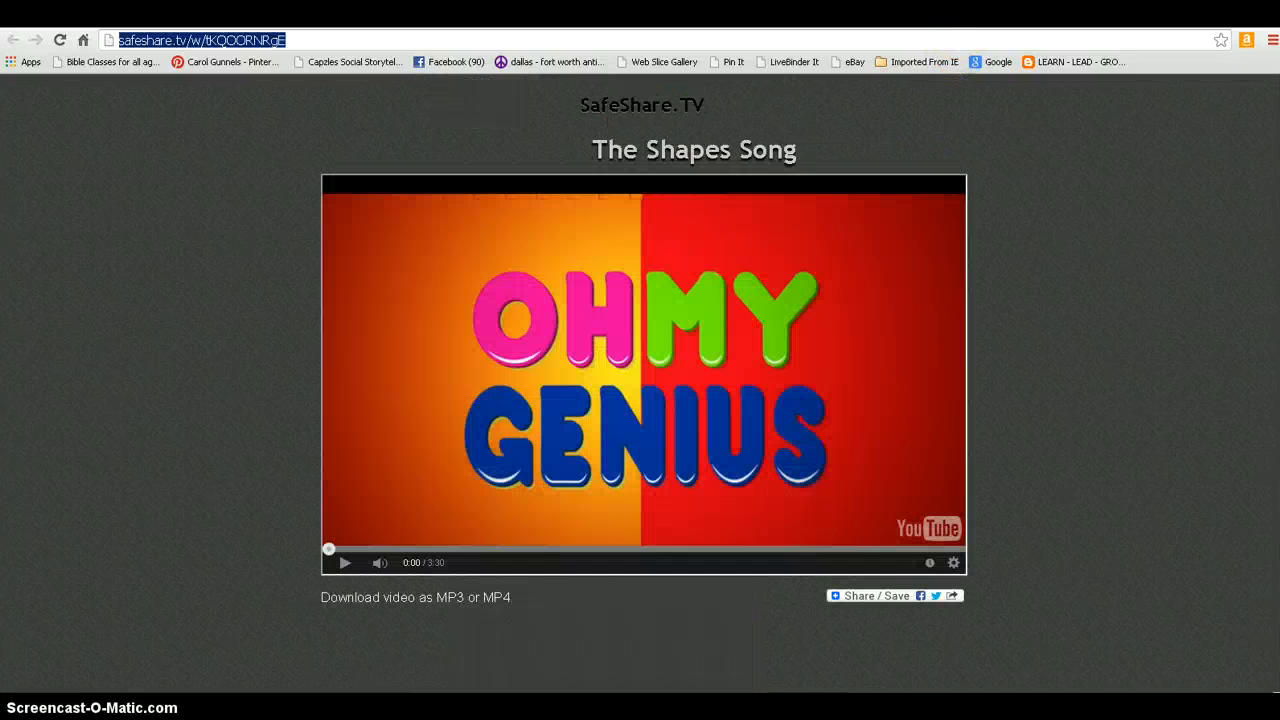
pyautogui.click(748, 238)
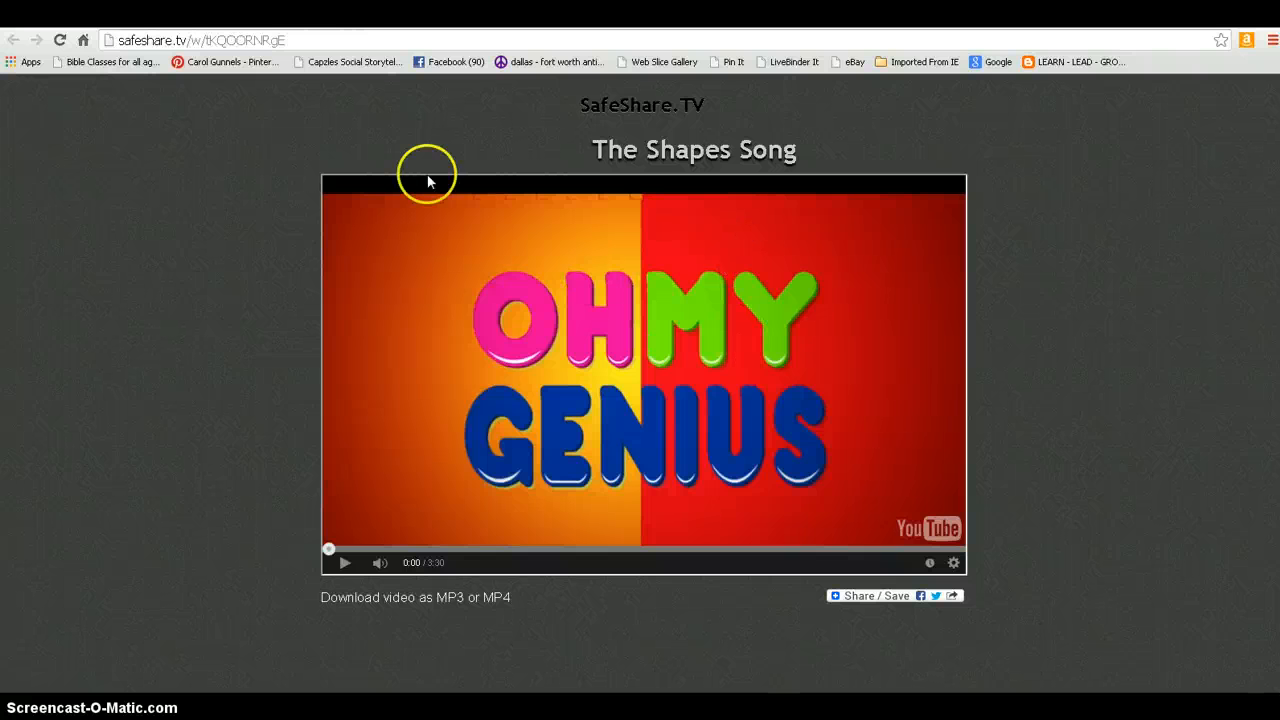
pyautogui.click(286, 40)
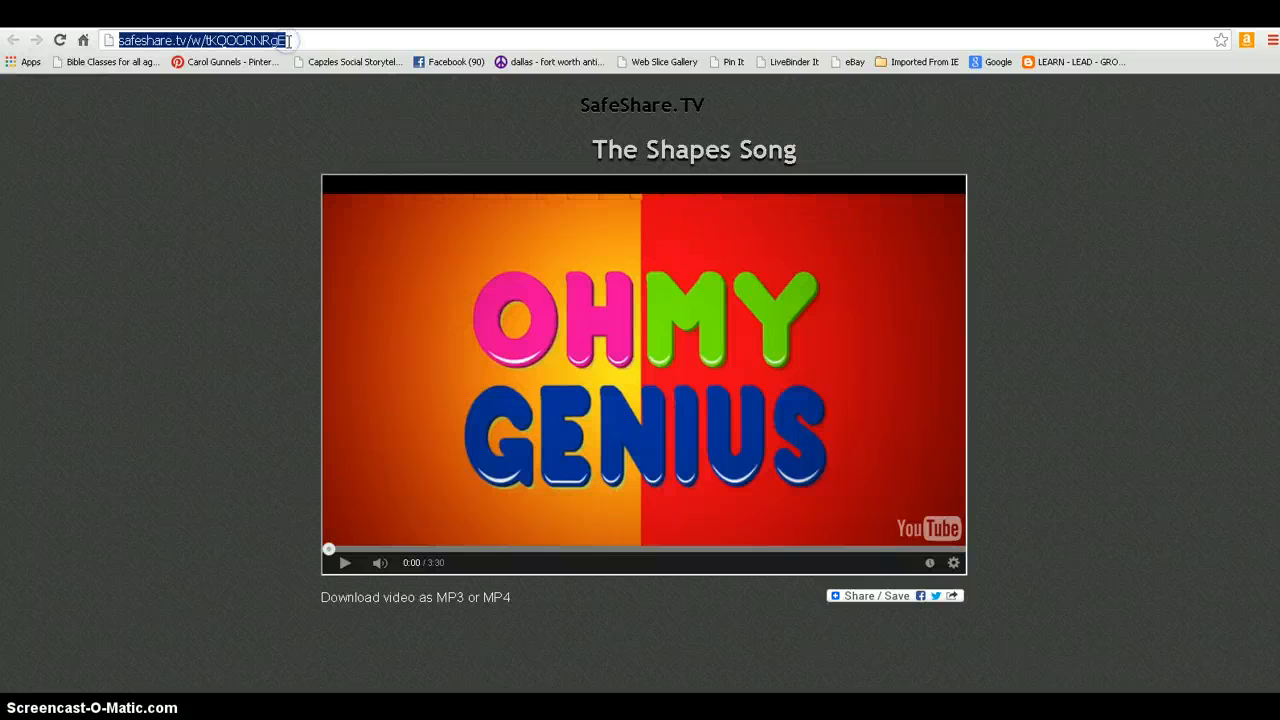
pyautogui.rightClick(256, 40)
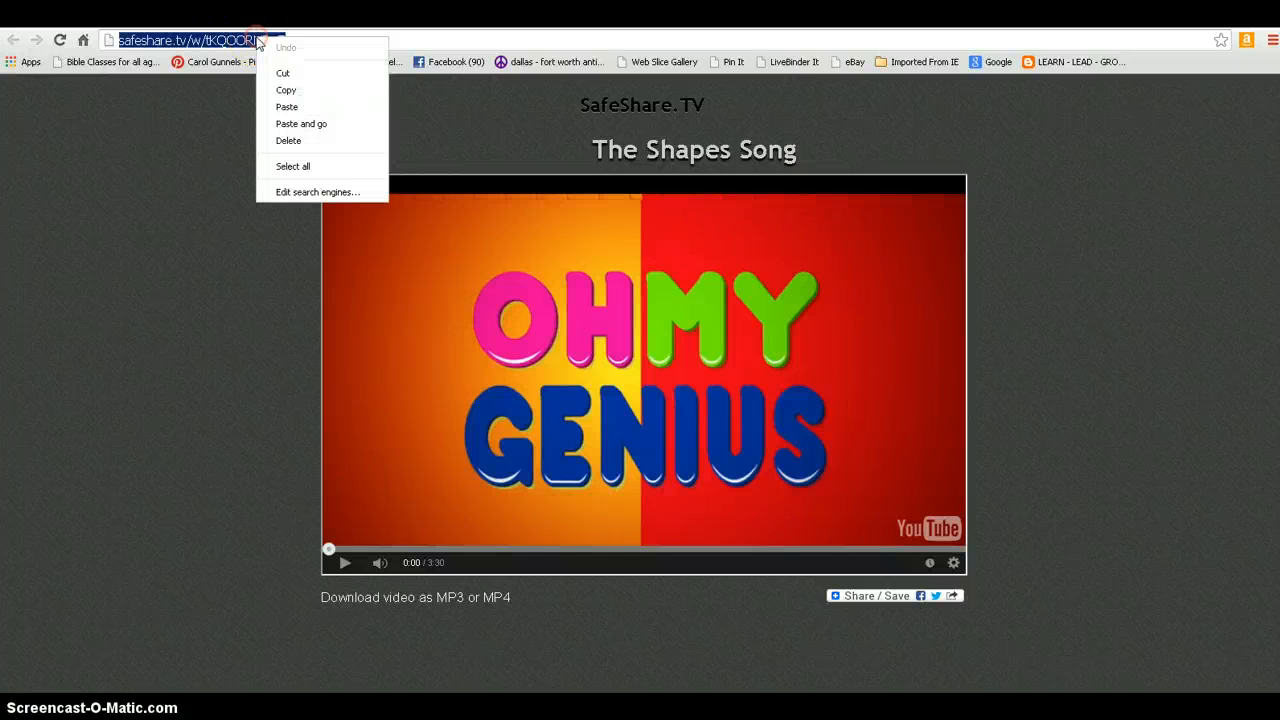
pyautogui.click(280, 90)
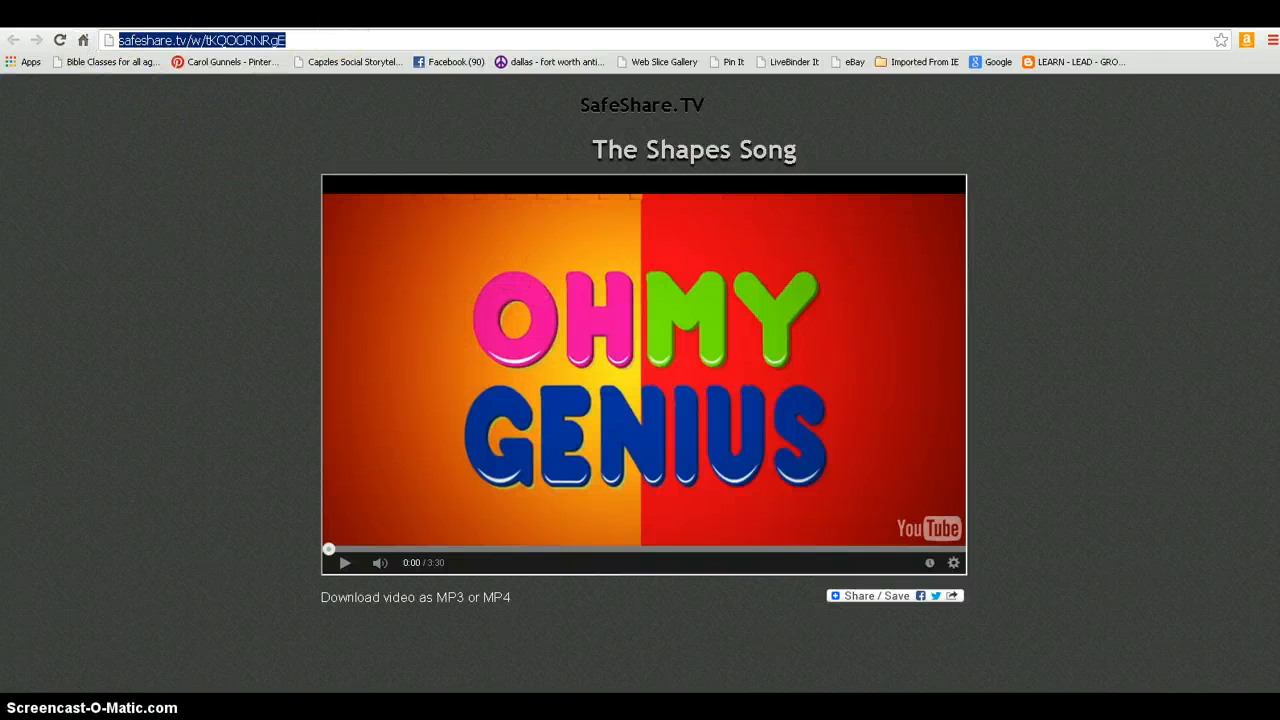
# Step: Return to ClassFlow and add a website link titled "The Shape Song", using the copied SafeShare address, to the blank card
pyautogui.click(148, 16)
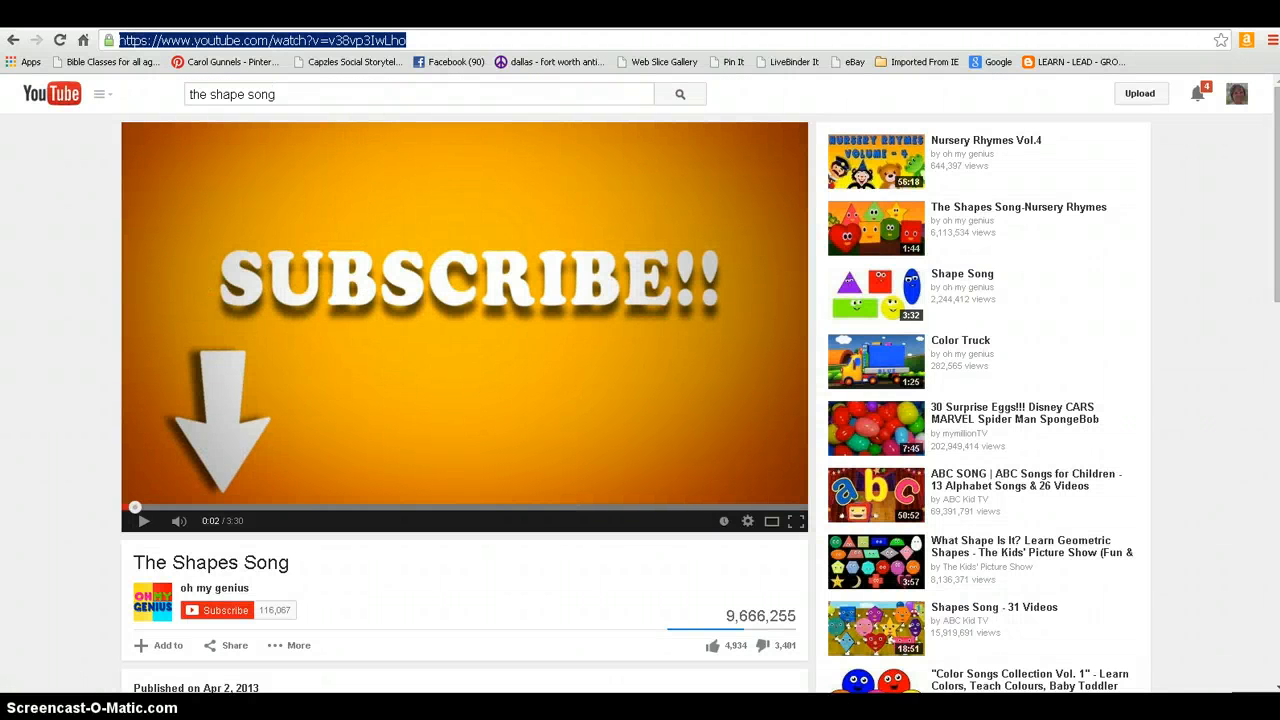
pyautogui.click(450, 16)
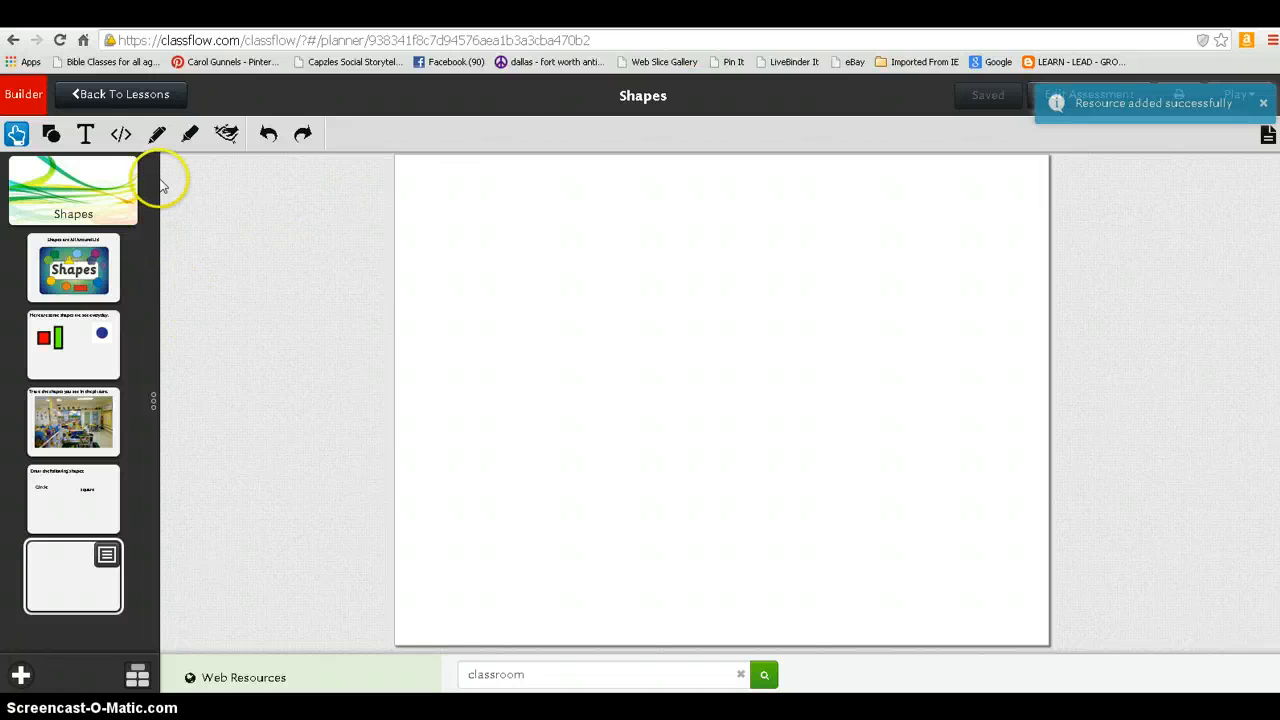
pyautogui.click(120, 133)
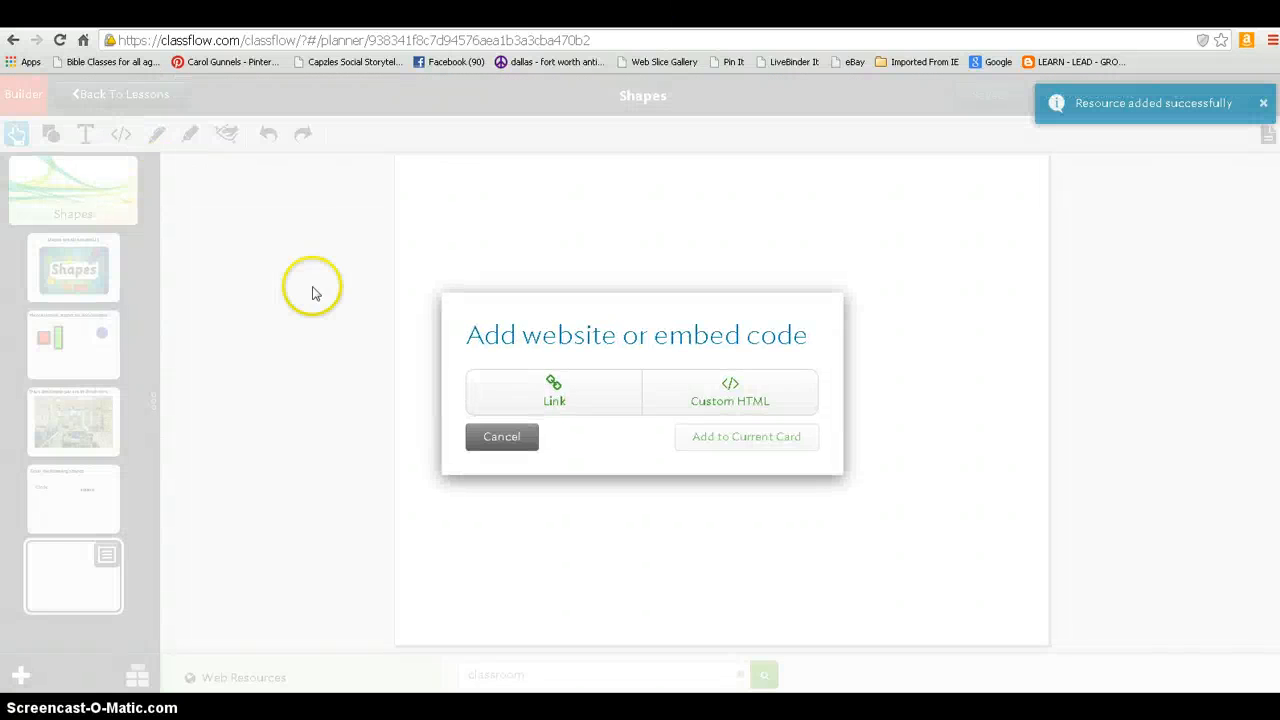
pyautogui.click(543, 391)
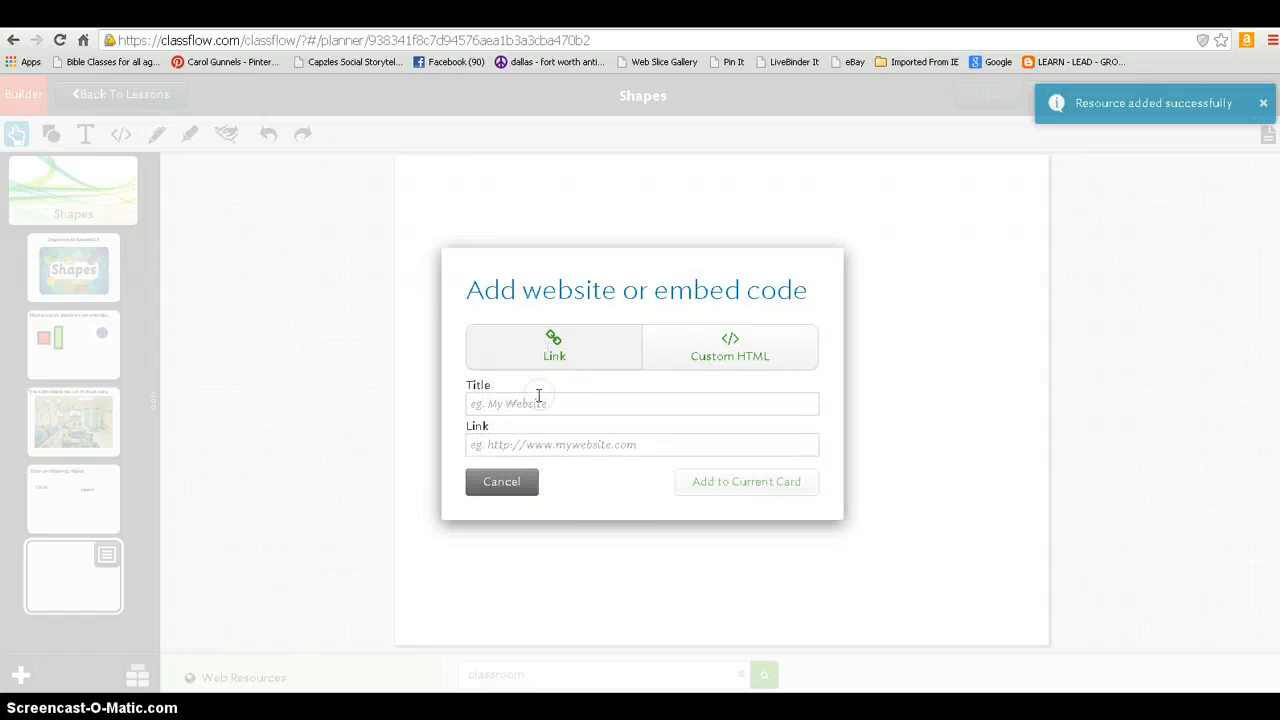
pyautogui.click(535, 400)
pyautogui.write('The Shape')
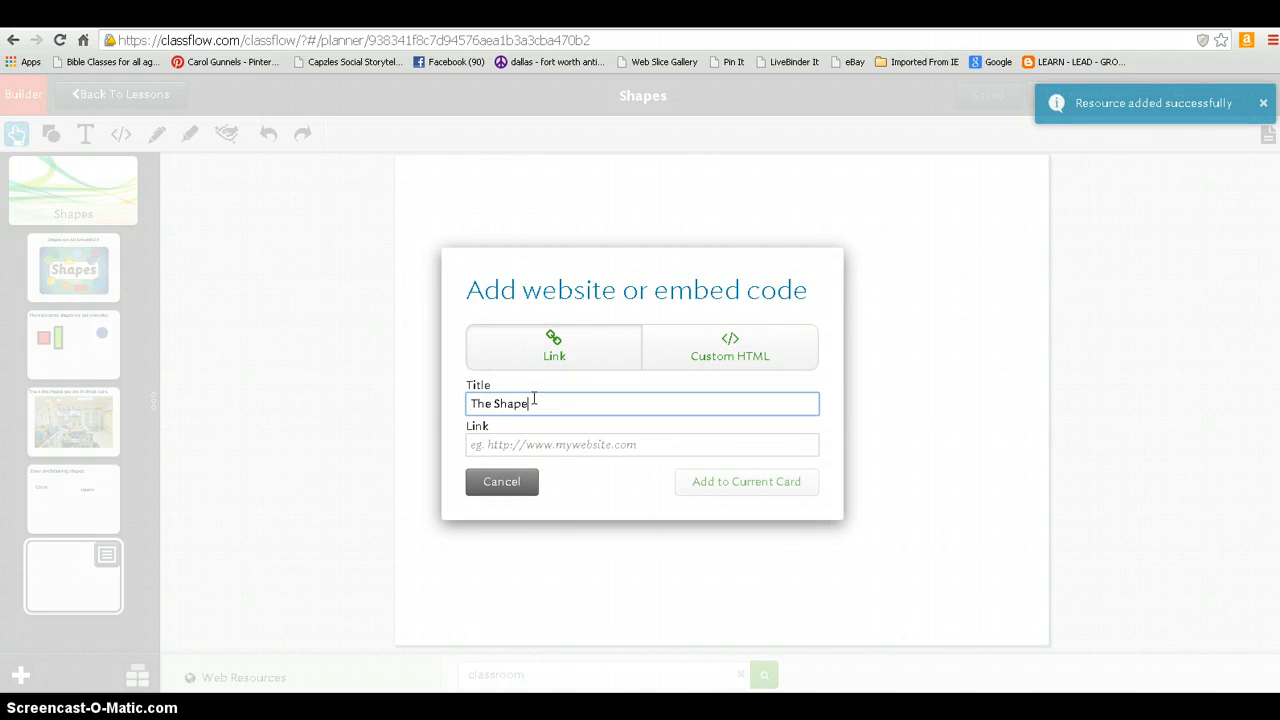
pyautogui.write(' Song')
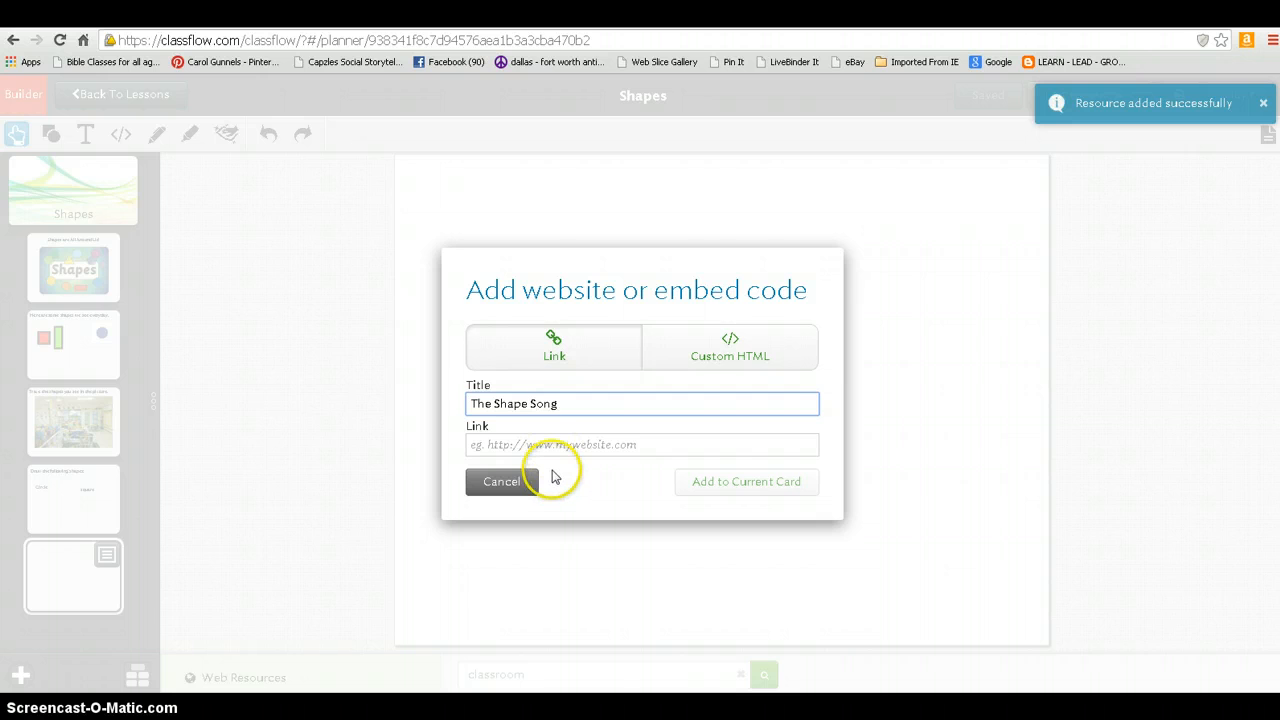
pyautogui.click(553, 449)
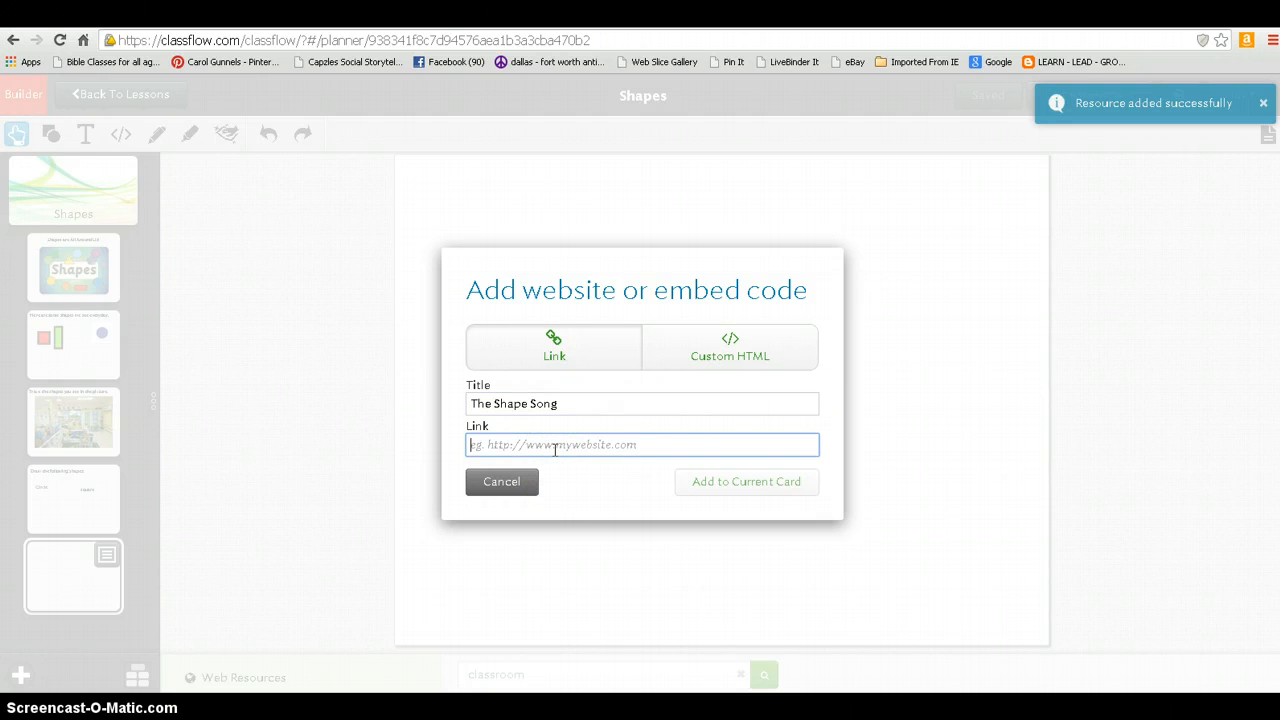
pyautogui.hotkey('ctrl', 'v')
pyautogui.click(722, 479)
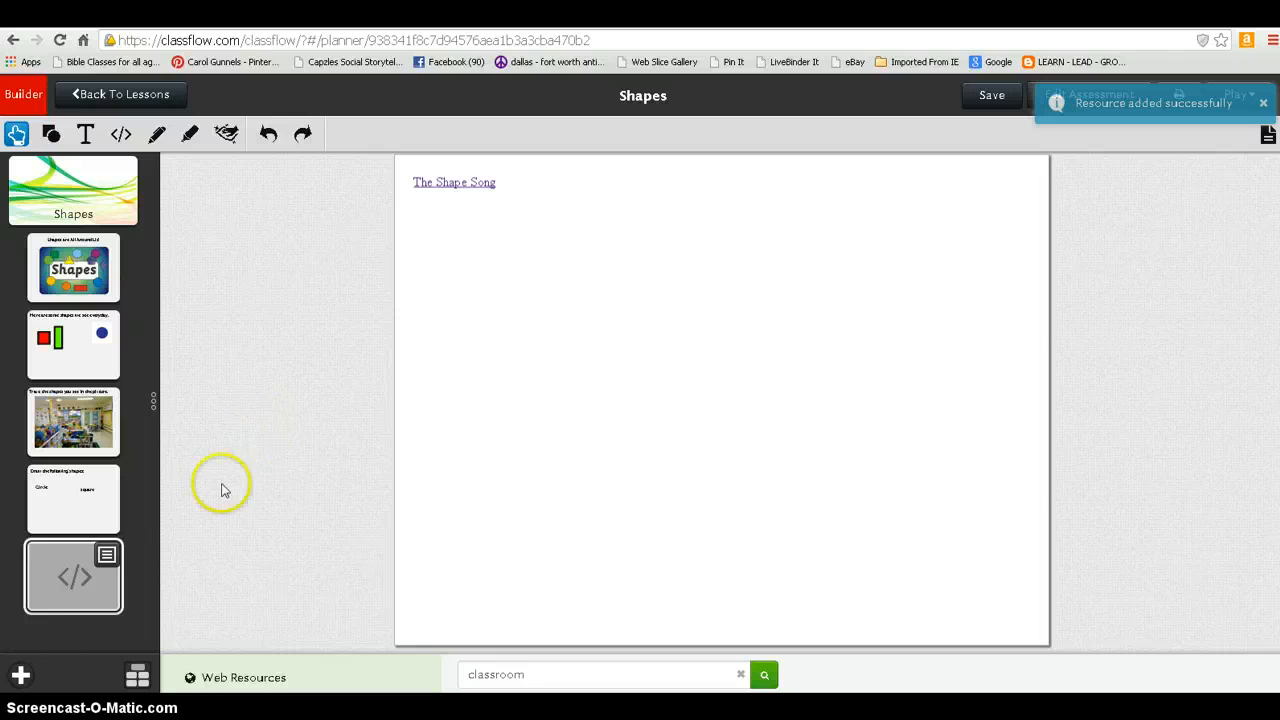
# Step: Add a new card after the link card with the heading "Resources" near its top, and save the lesson
pyautogui.click(21, 677)
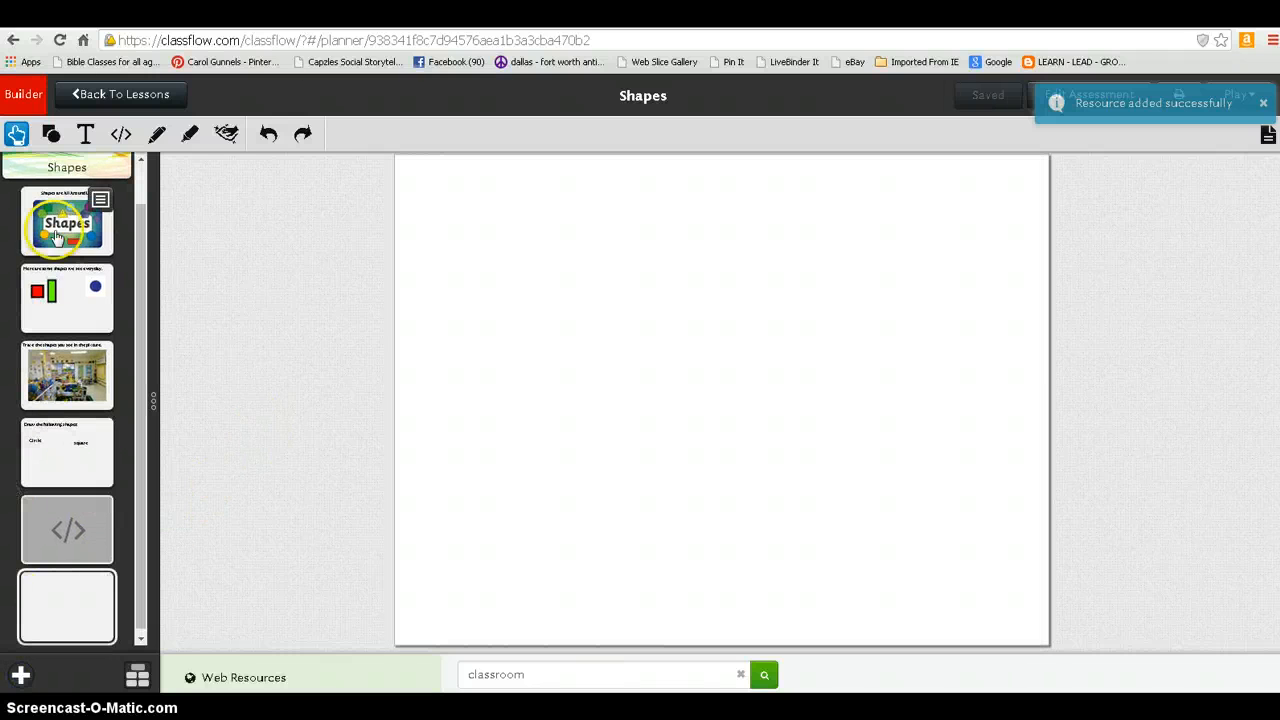
pyautogui.click(85, 134)
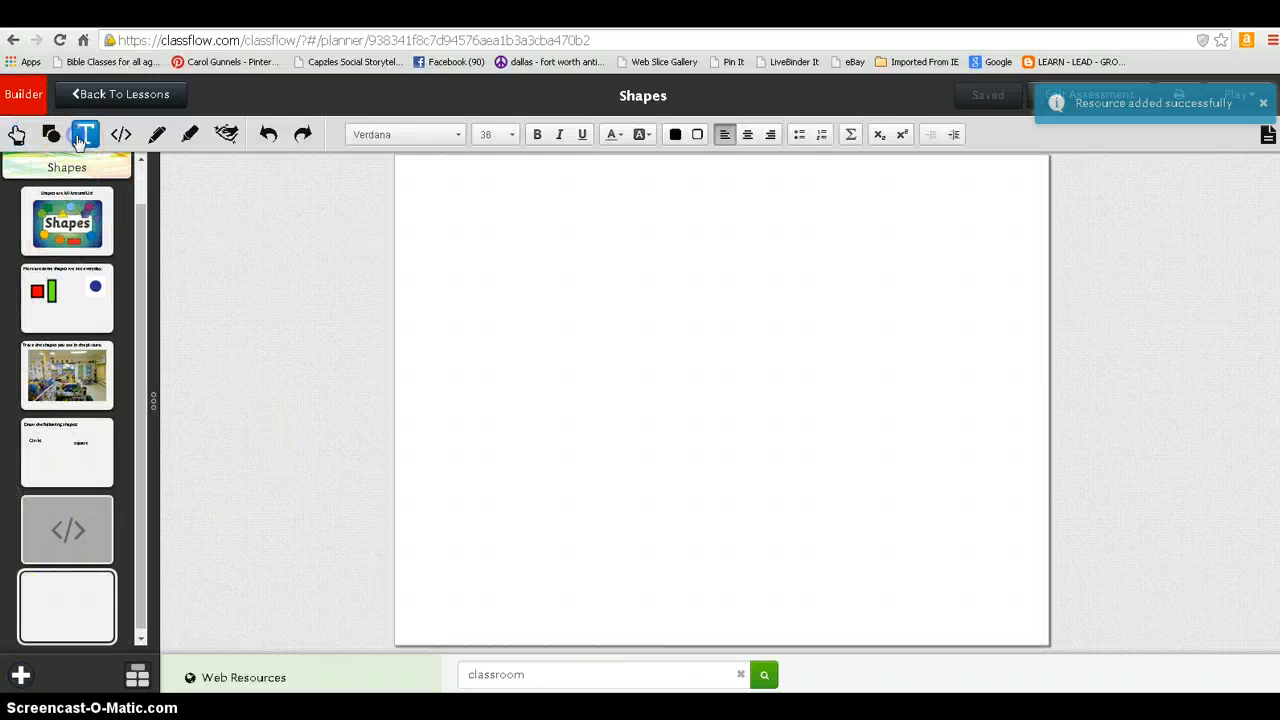
pyautogui.click(575, 192)
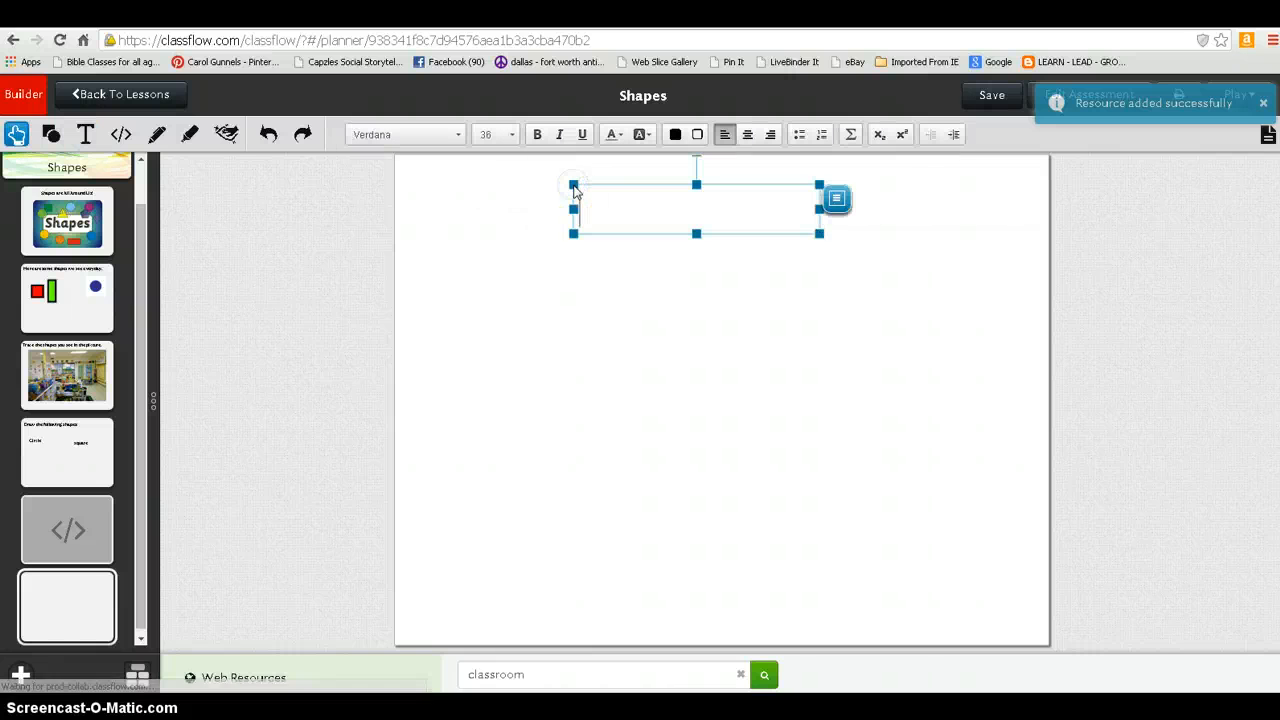
pyautogui.write('Res')
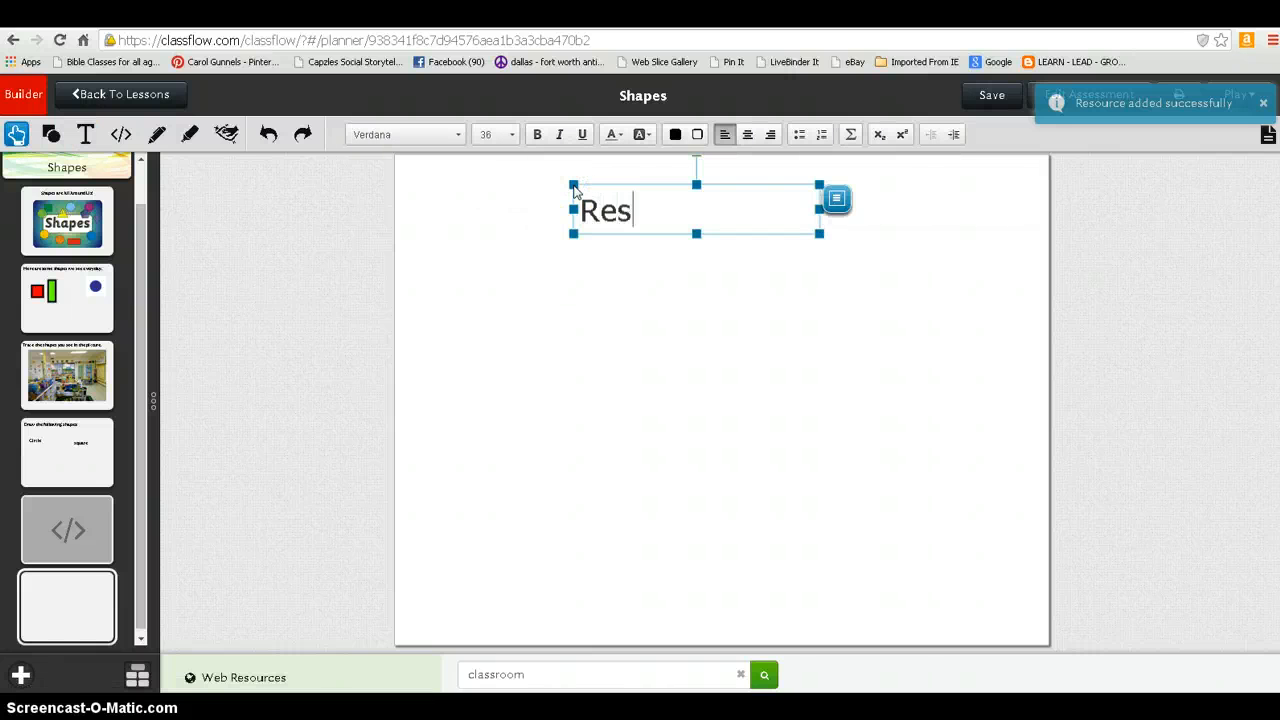
pyautogui.write('ources')
pyautogui.click(640, 340)
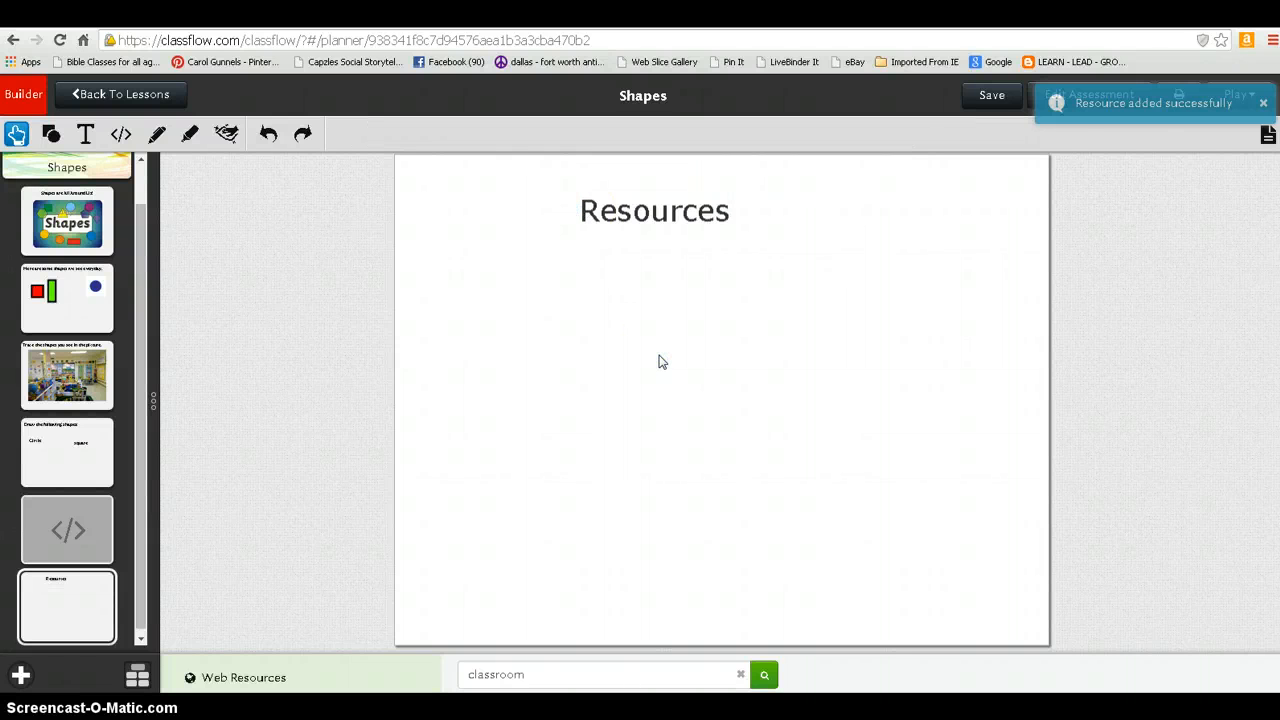
pyautogui.click(992, 100)
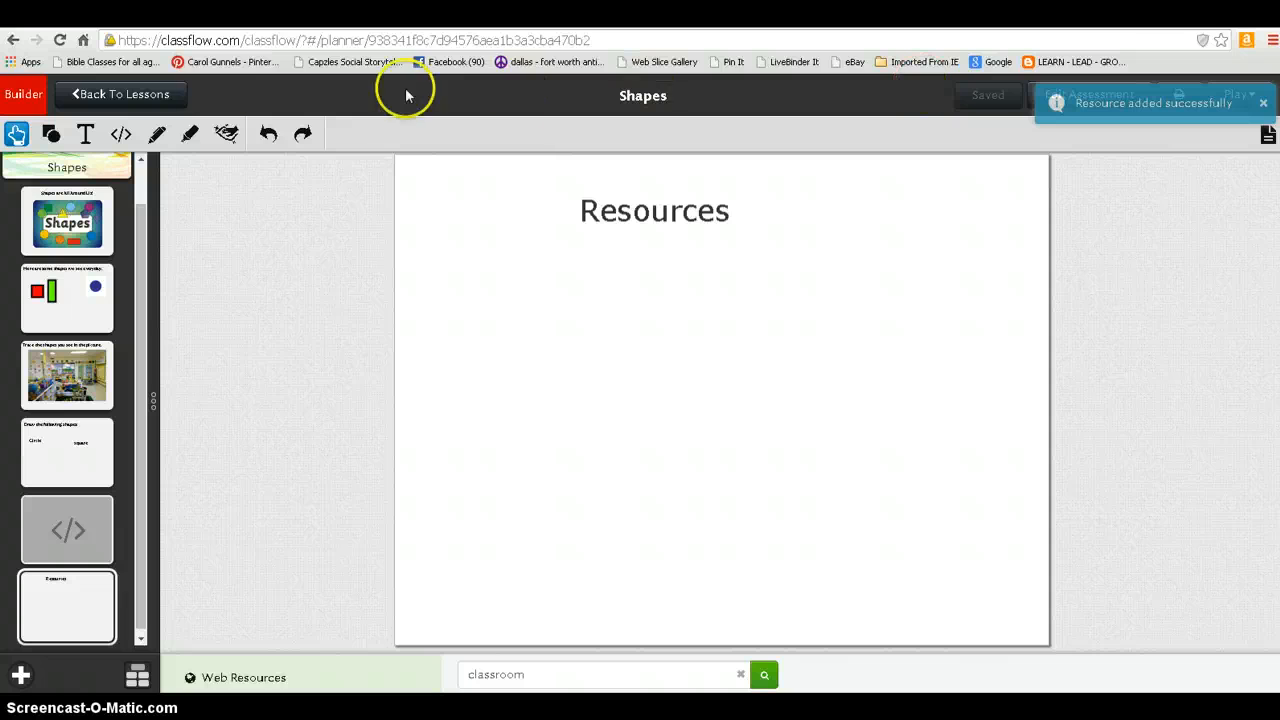
# Step: Leave the builder for the lessons list and play the "Shapes" lesson with the Demonstration Class
pyautogui.click(124, 94)
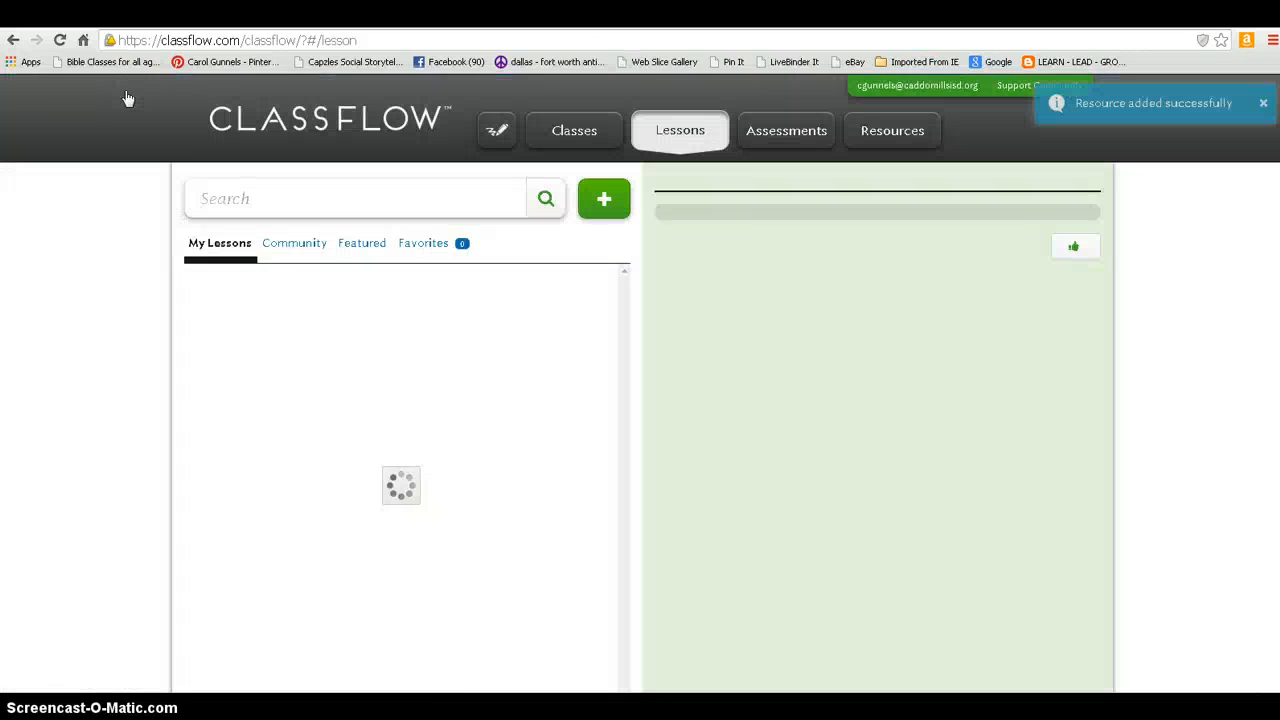
pyautogui.click(329, 199)
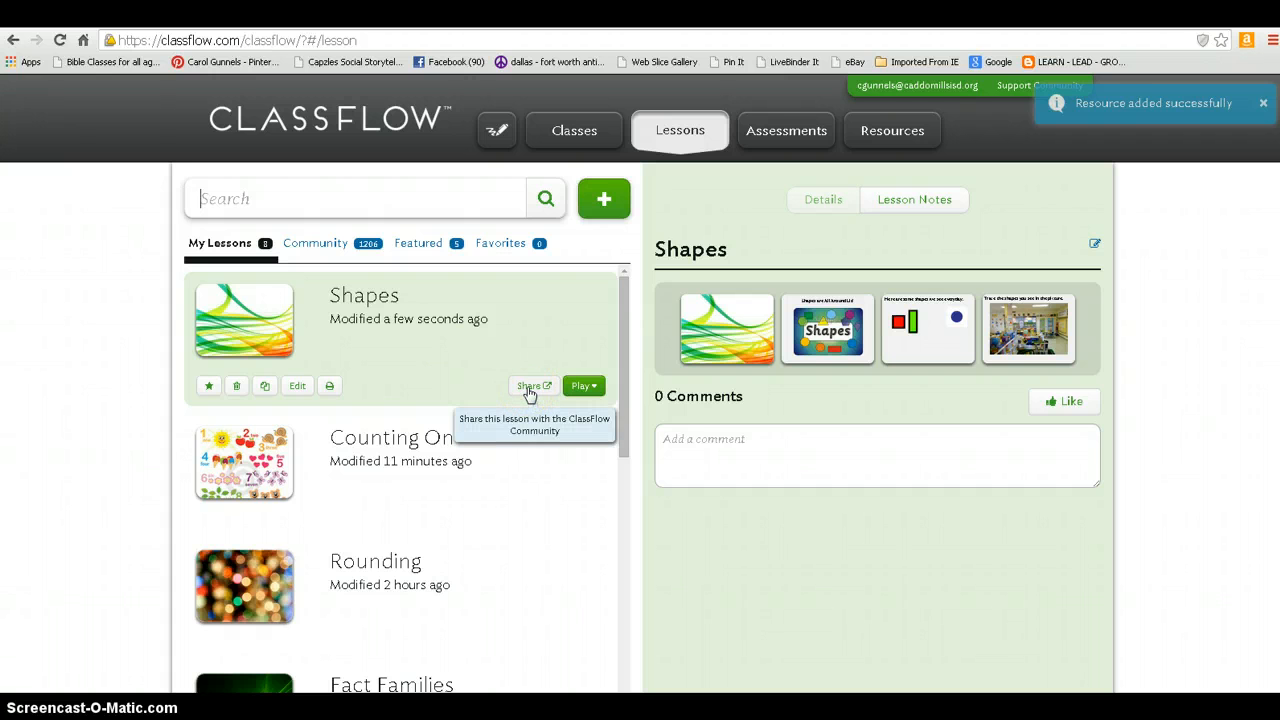
pyautogui.click(586, 387)
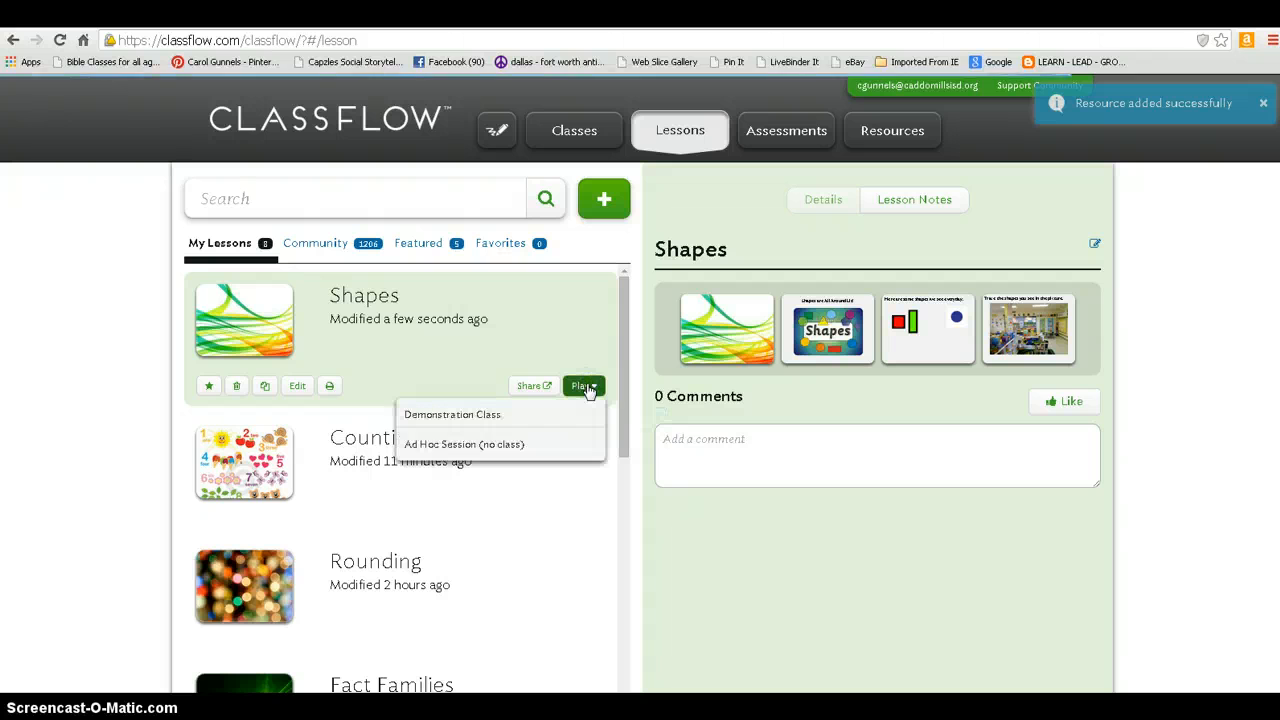
pyautogui.click(474, 422)
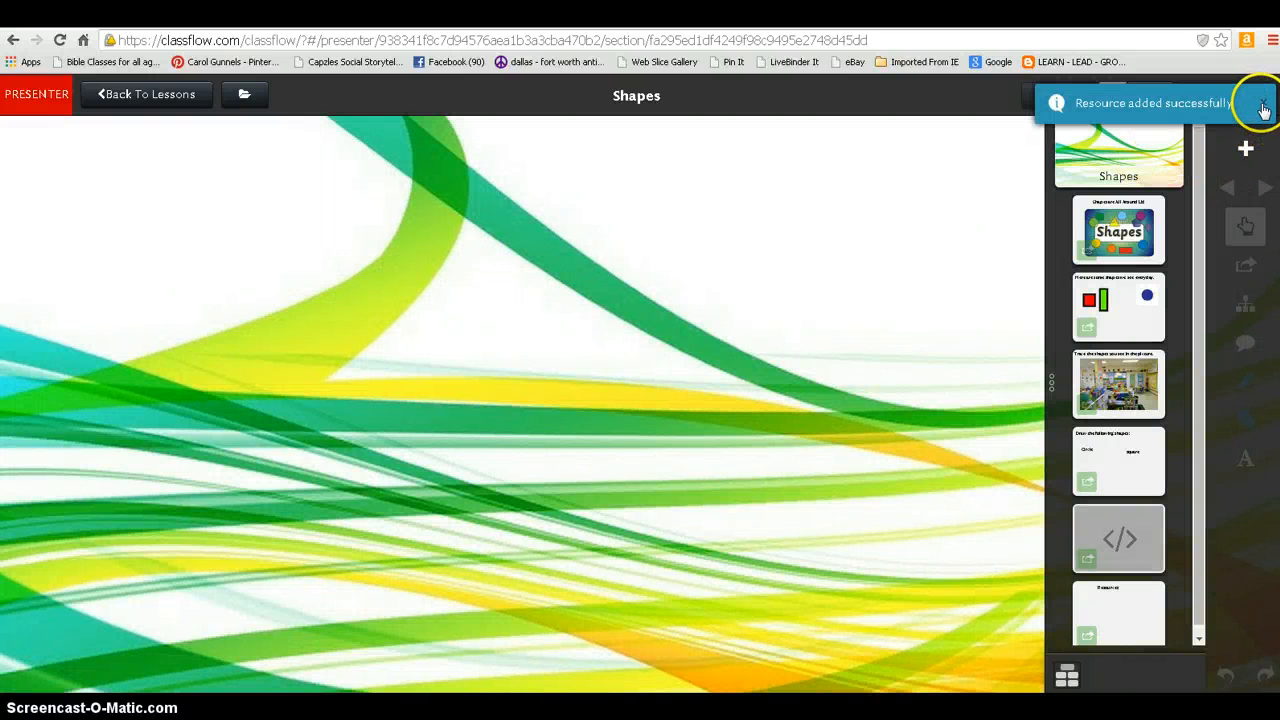
# Step: Dismiss the notification, then view the class code and the instructions for connecting student devices
pyautogui.click(1263, 110)
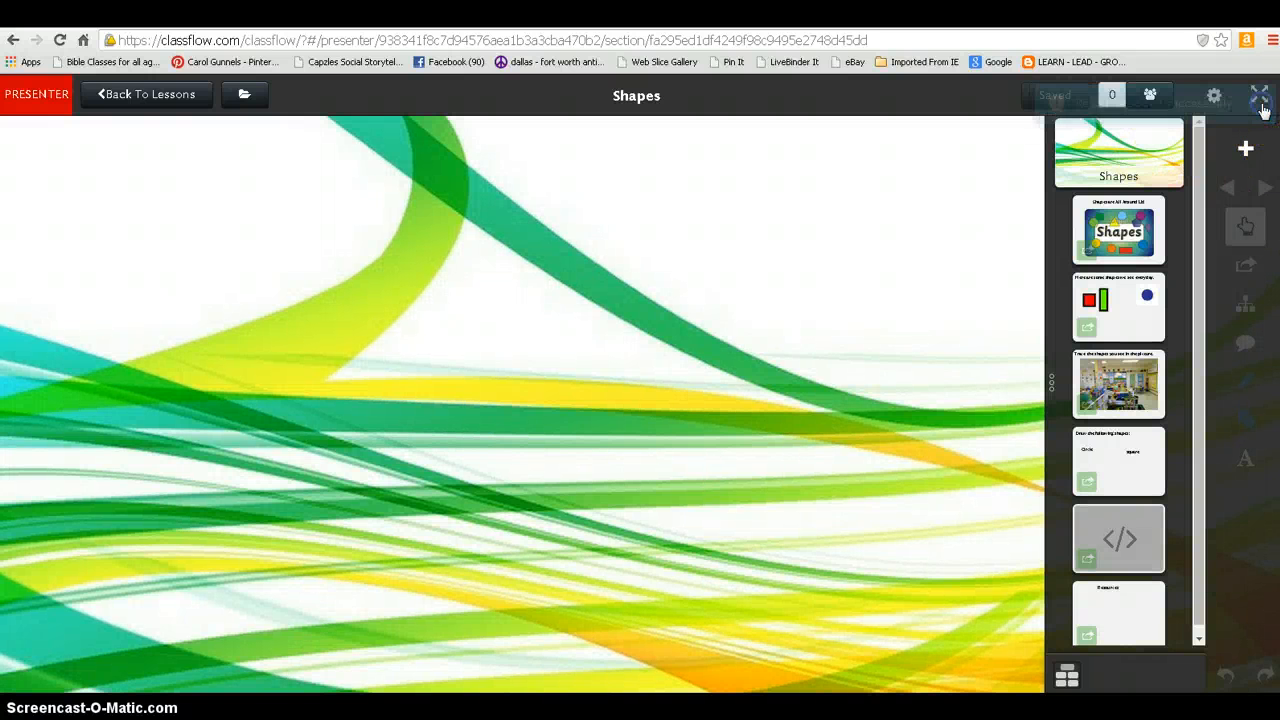
pyautogui.click(1150, 96)
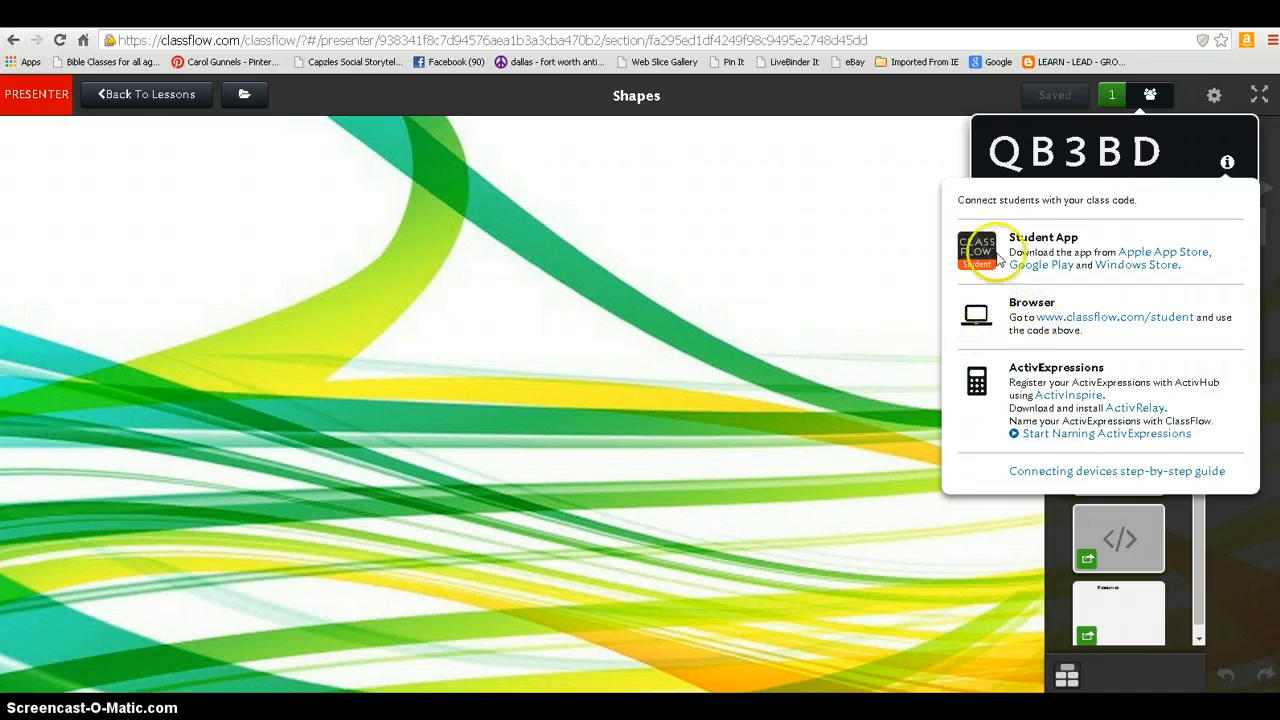
pyautogui.click(970, 104)
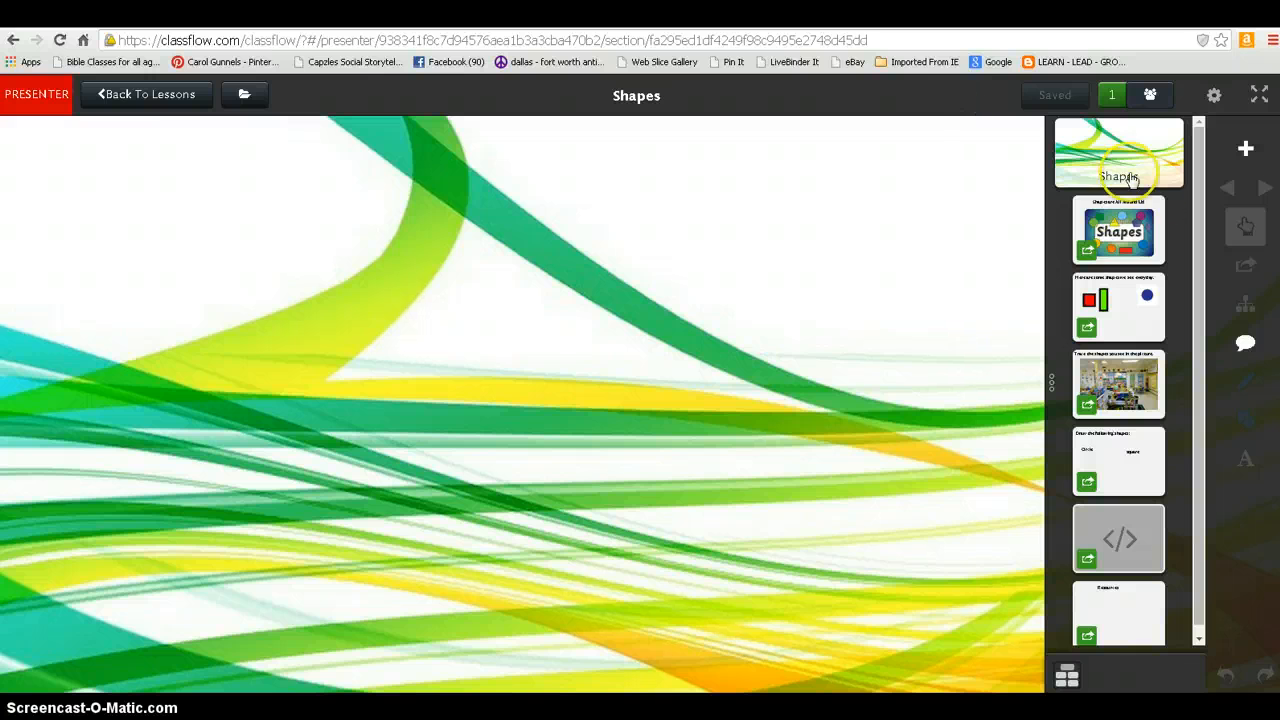
# Step: Present the first three cards in turn through "Trace the shapes you see in the picture." and open the options for sending it to individual students
pyautogui.click(1116, 236)
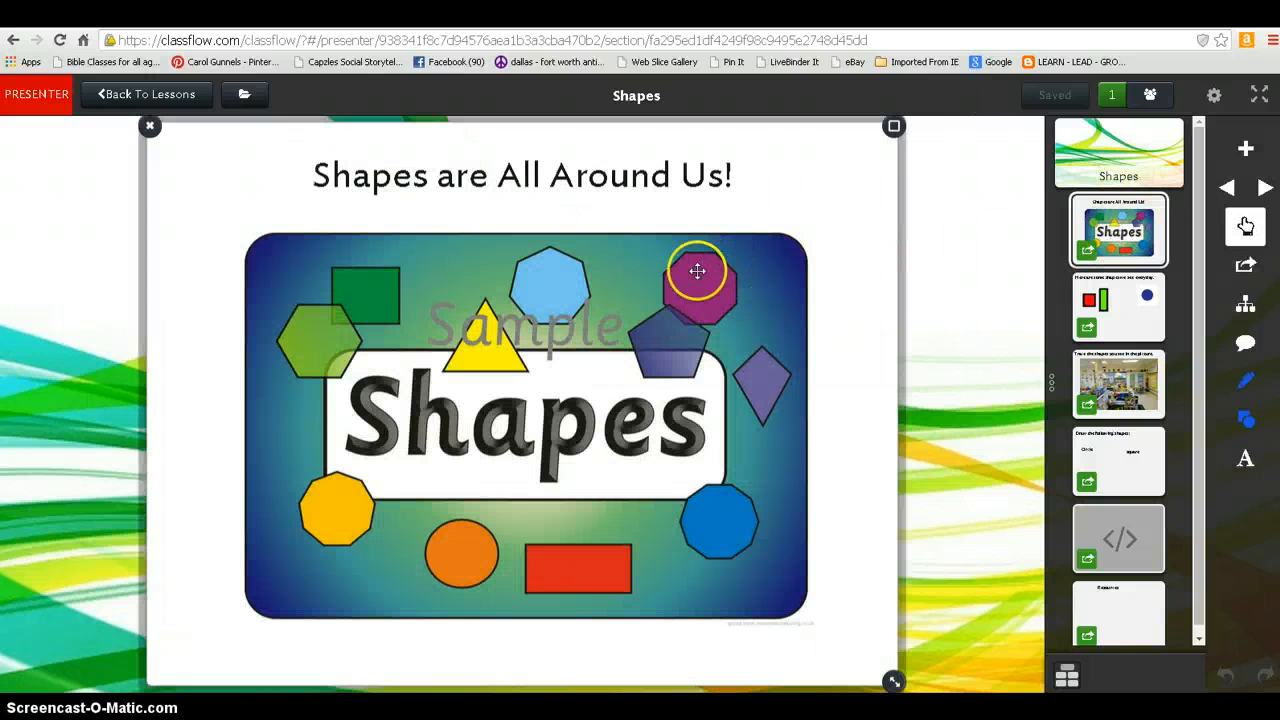
pyautogui.click(1130, 308)
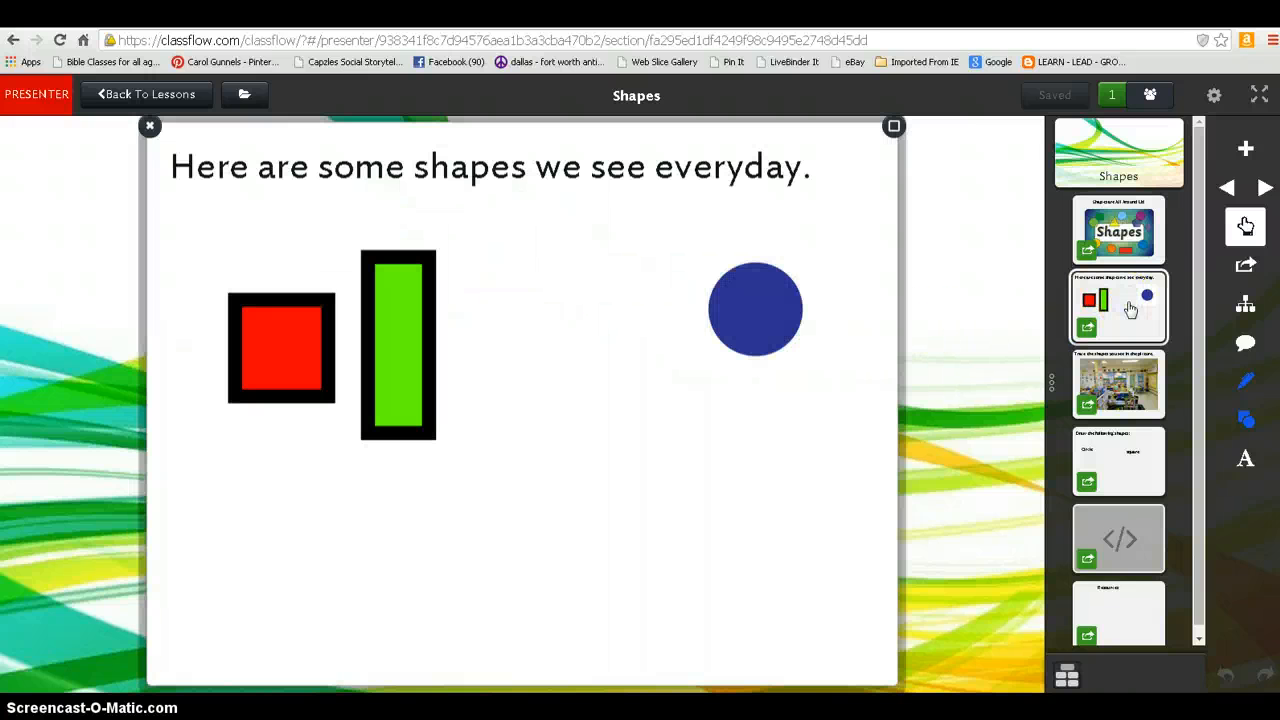
pyautogui.click(1137, 372)
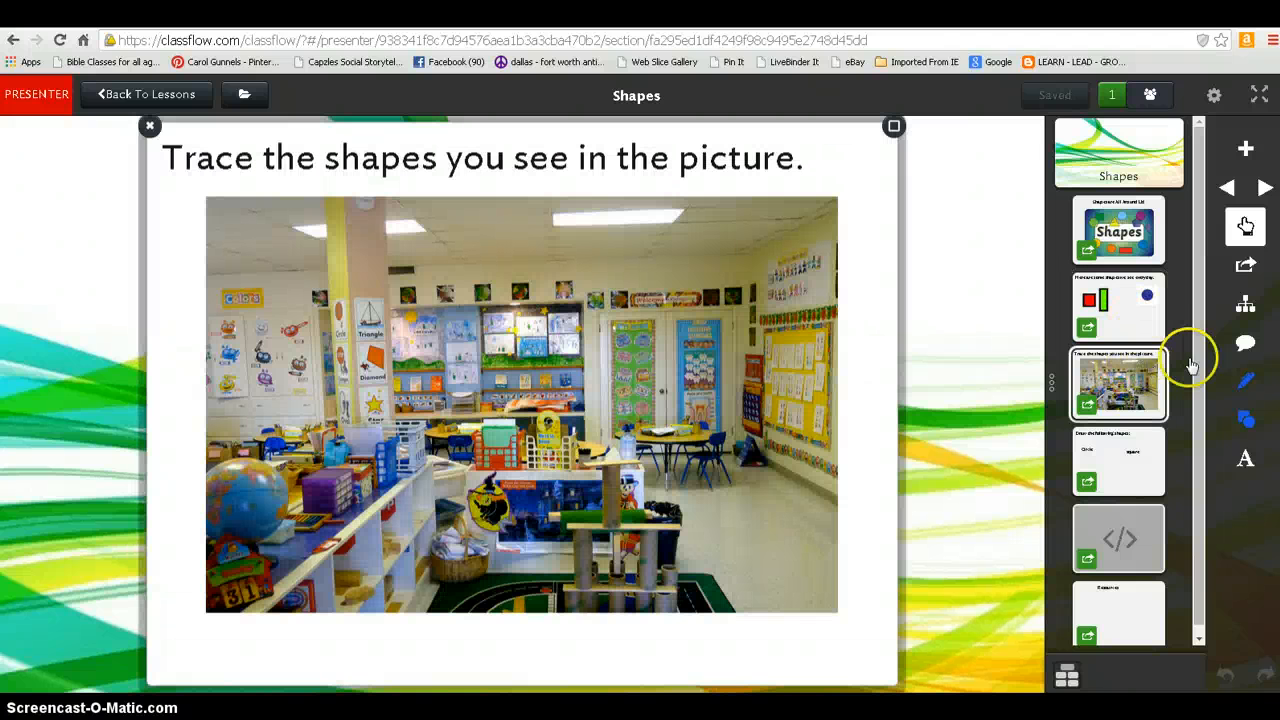
pyautogui.click(1245, 305)
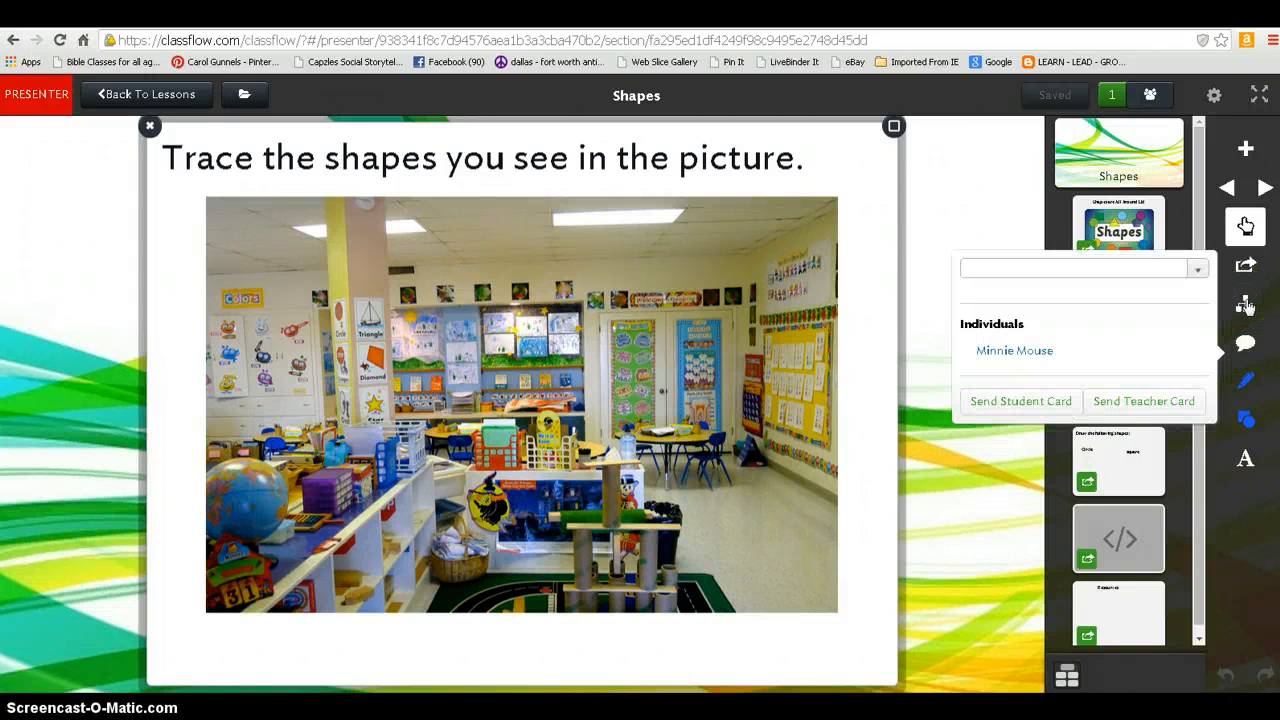